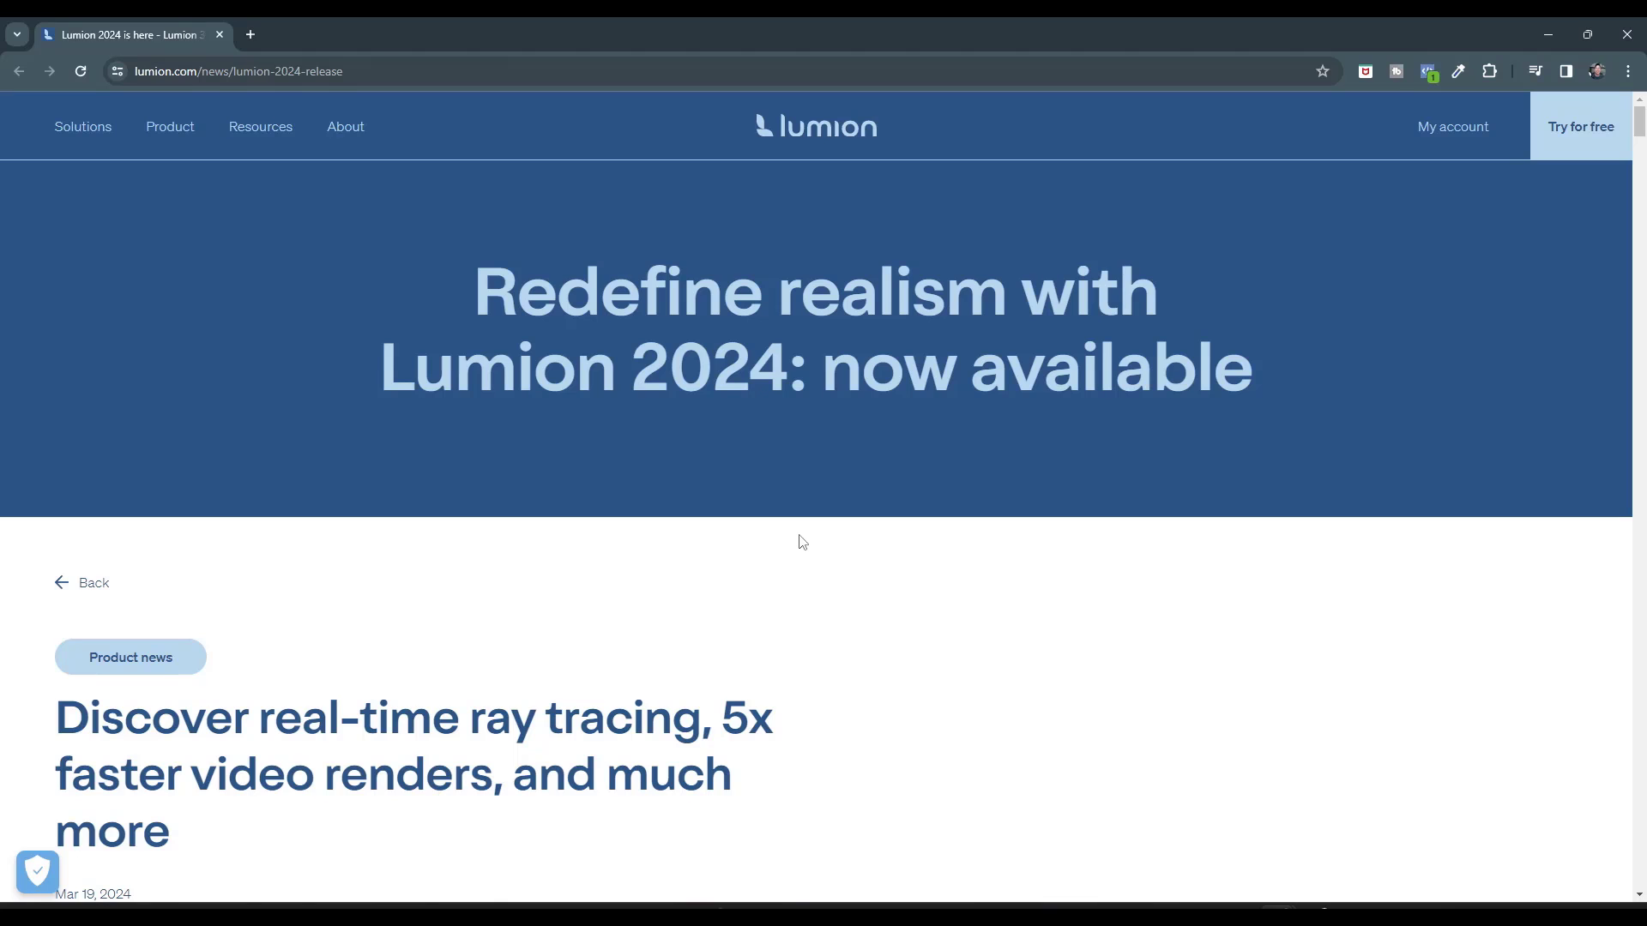
Look through the opening of the Lumion 2024 release article
scroll(829, 539, "down", 5)
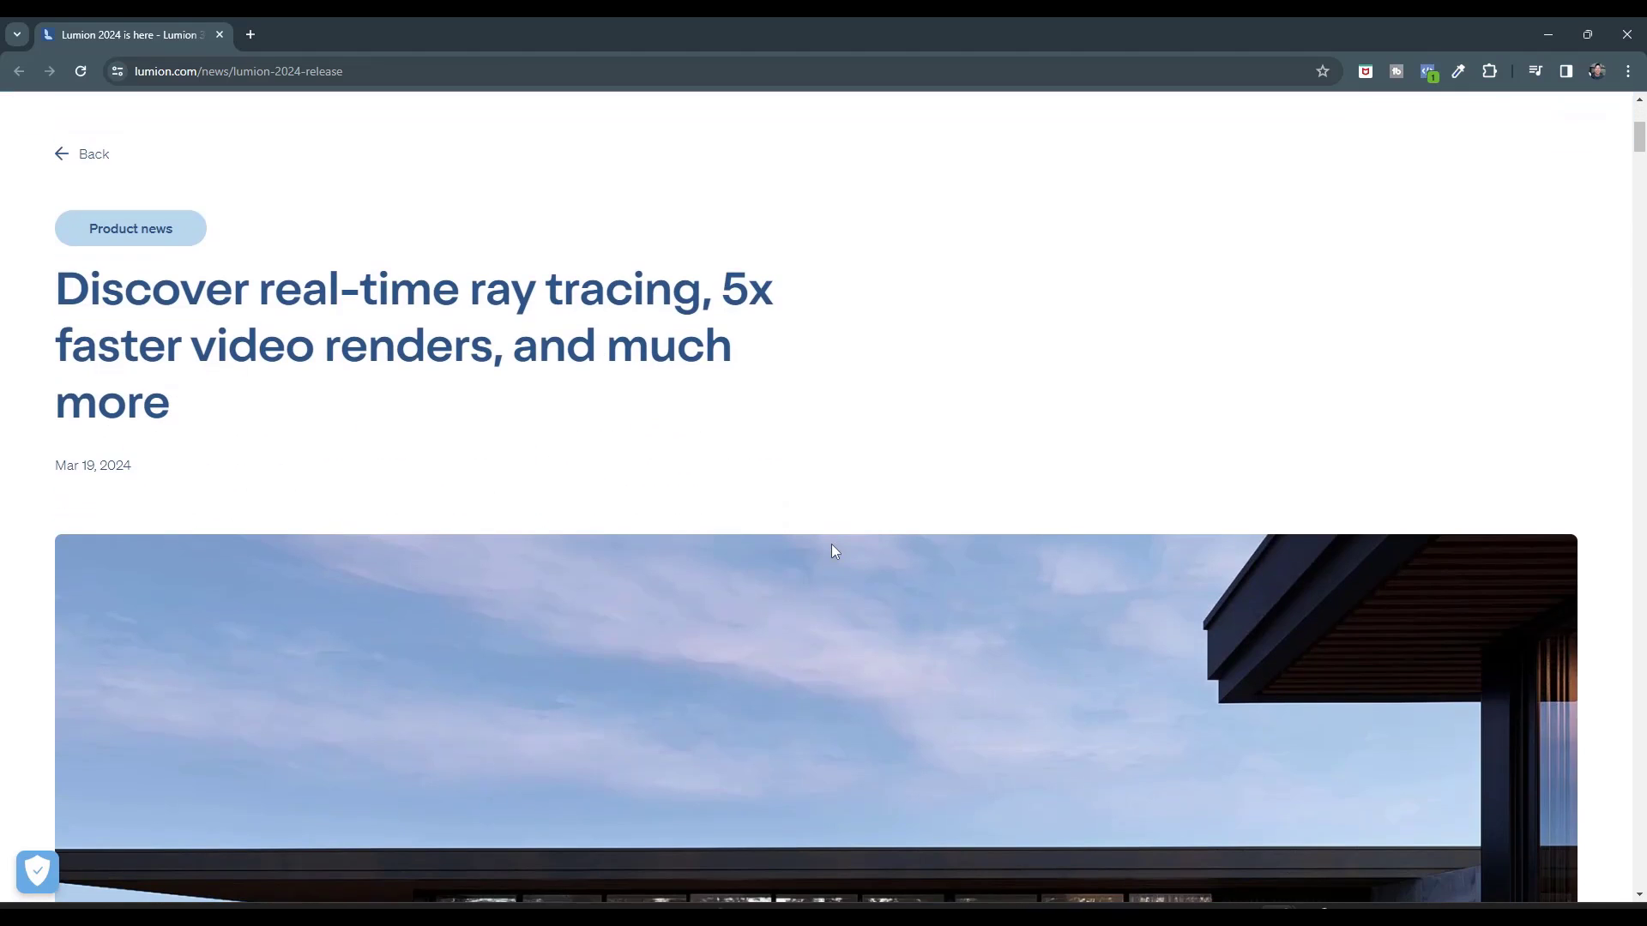
scroll(867, 438, "down", 6)
scroll(868, 437, "down", 10)
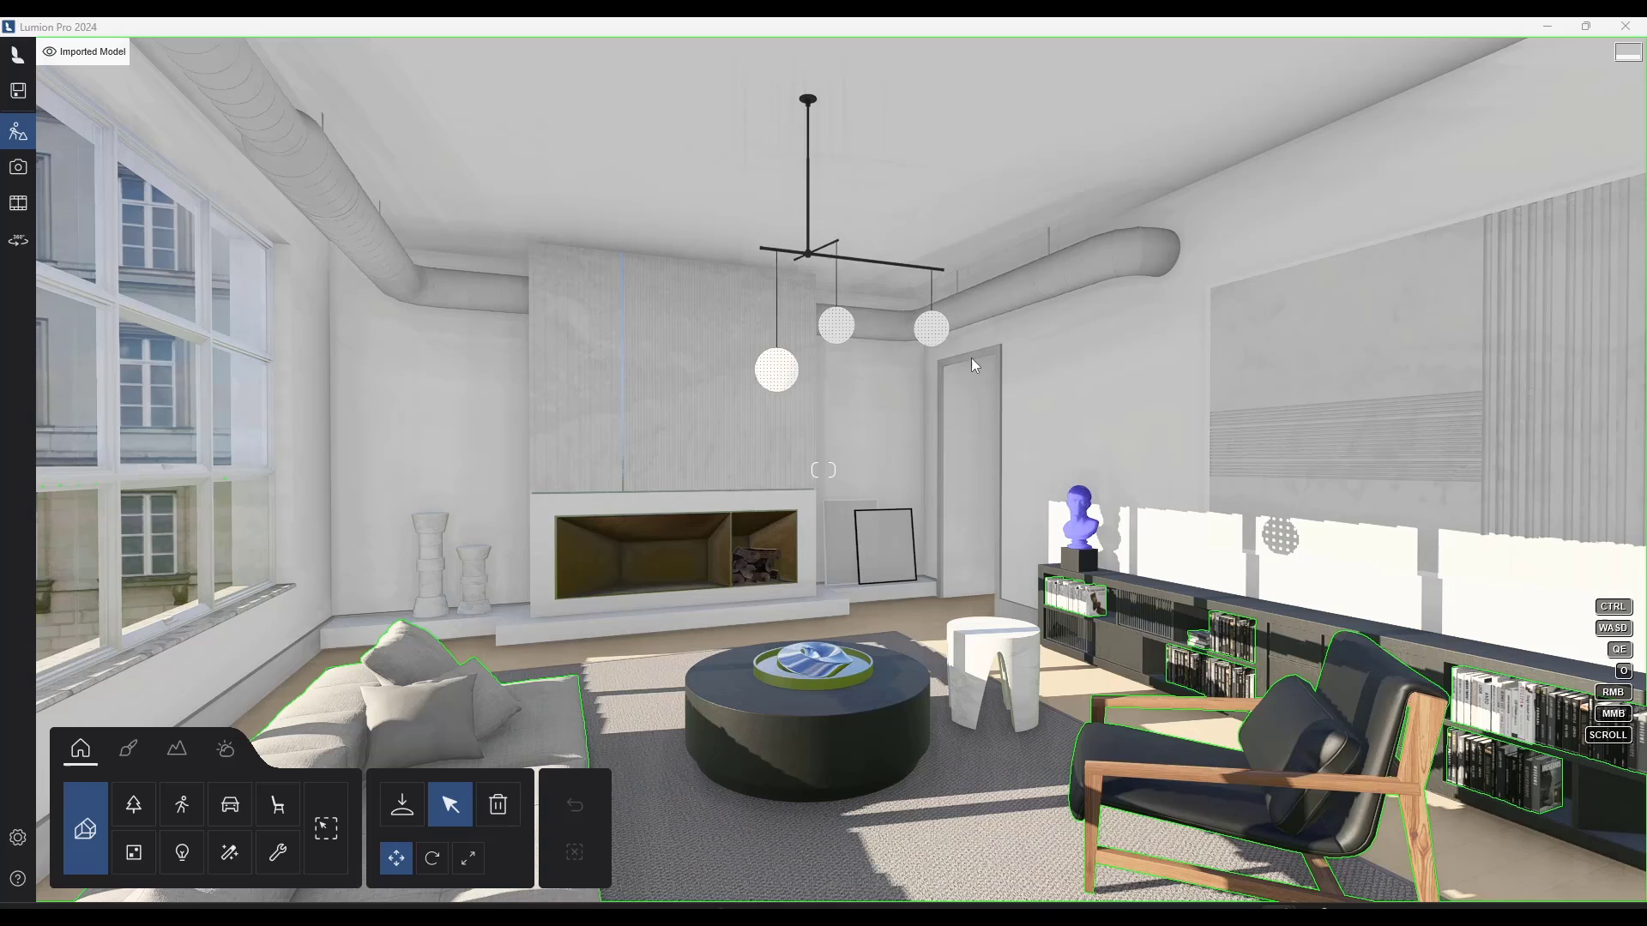
In Lumion's Photo mode, add the Ray tracing effect to the Interior - Full shot_RASTER photo
left_click(18, 174)
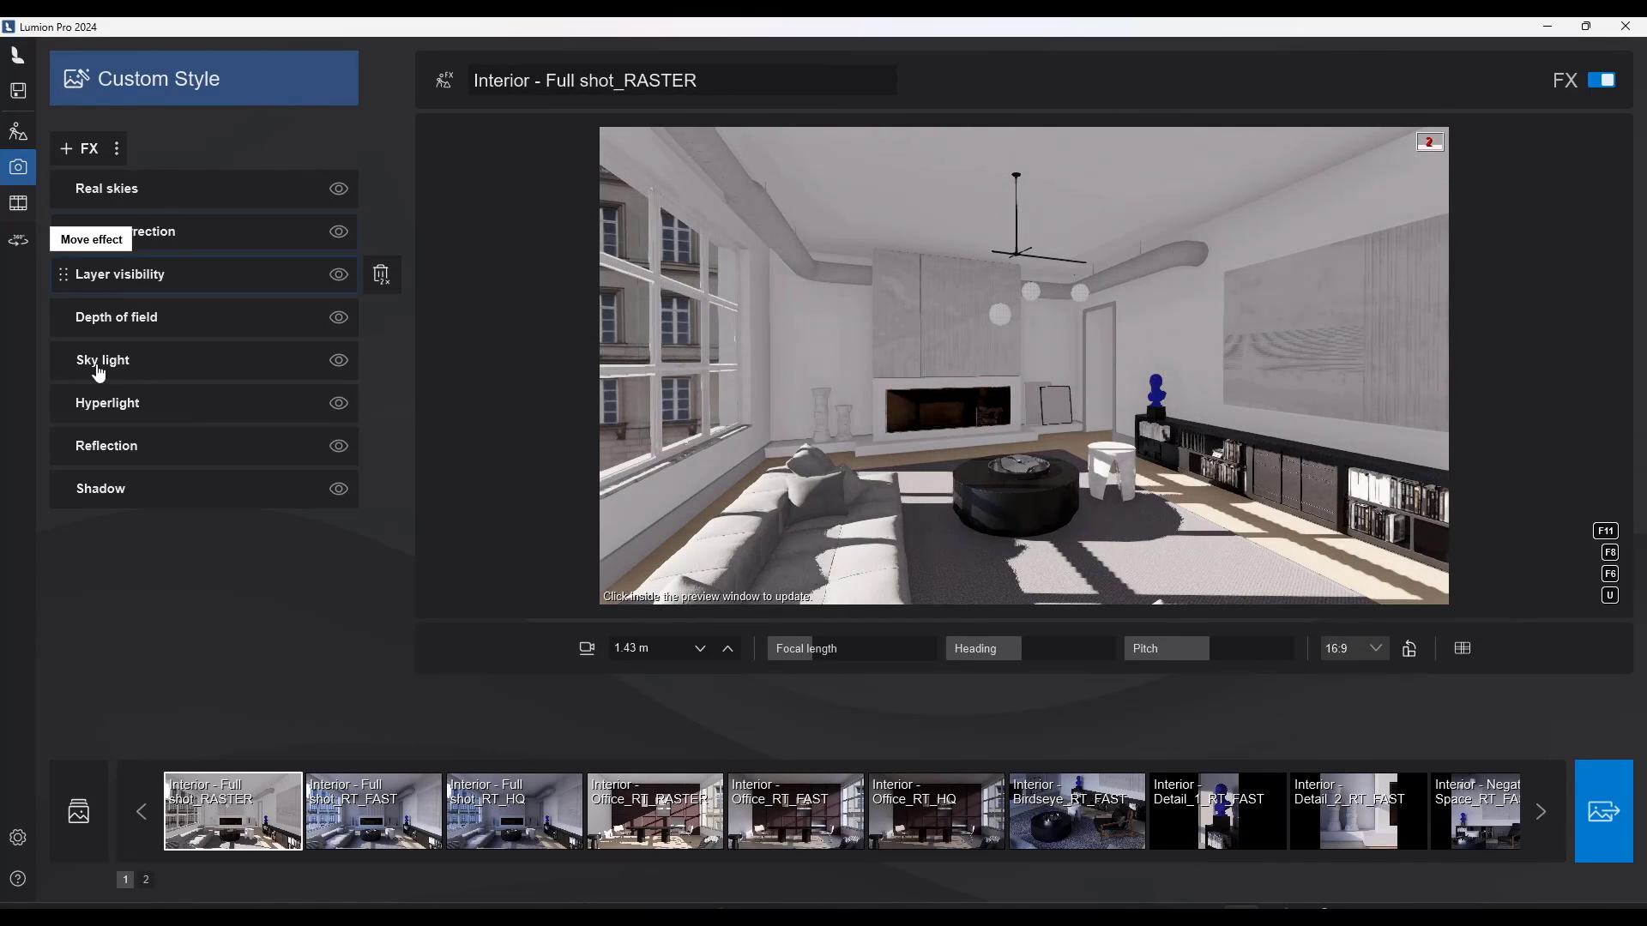
left_click(90, 149)
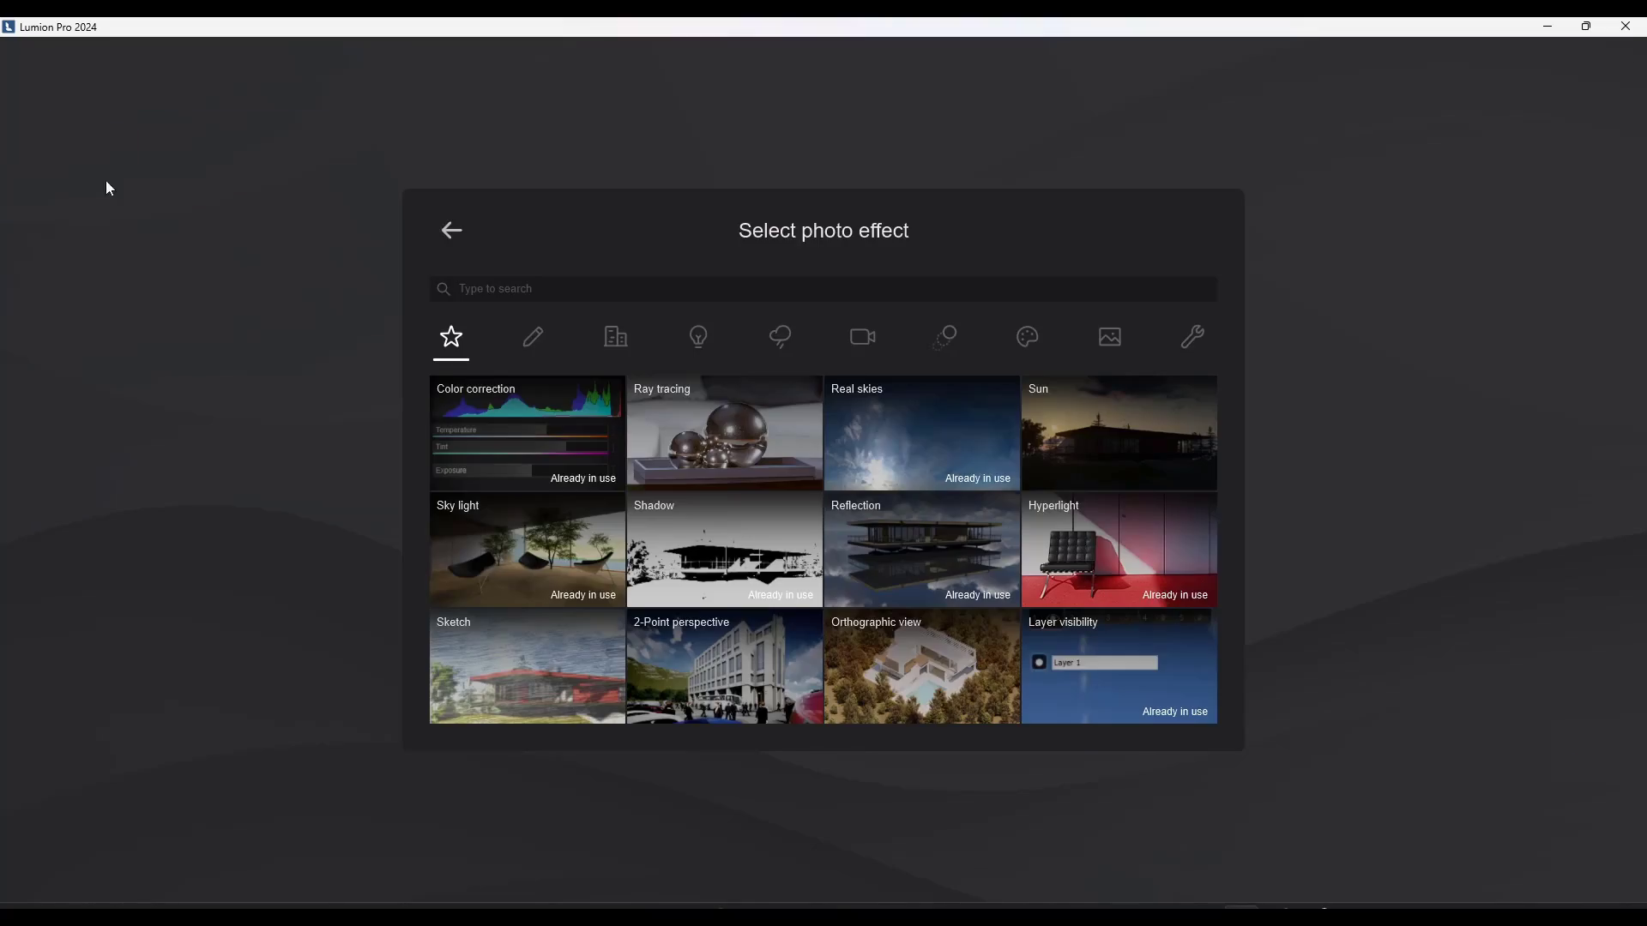
left_click(758, 443)
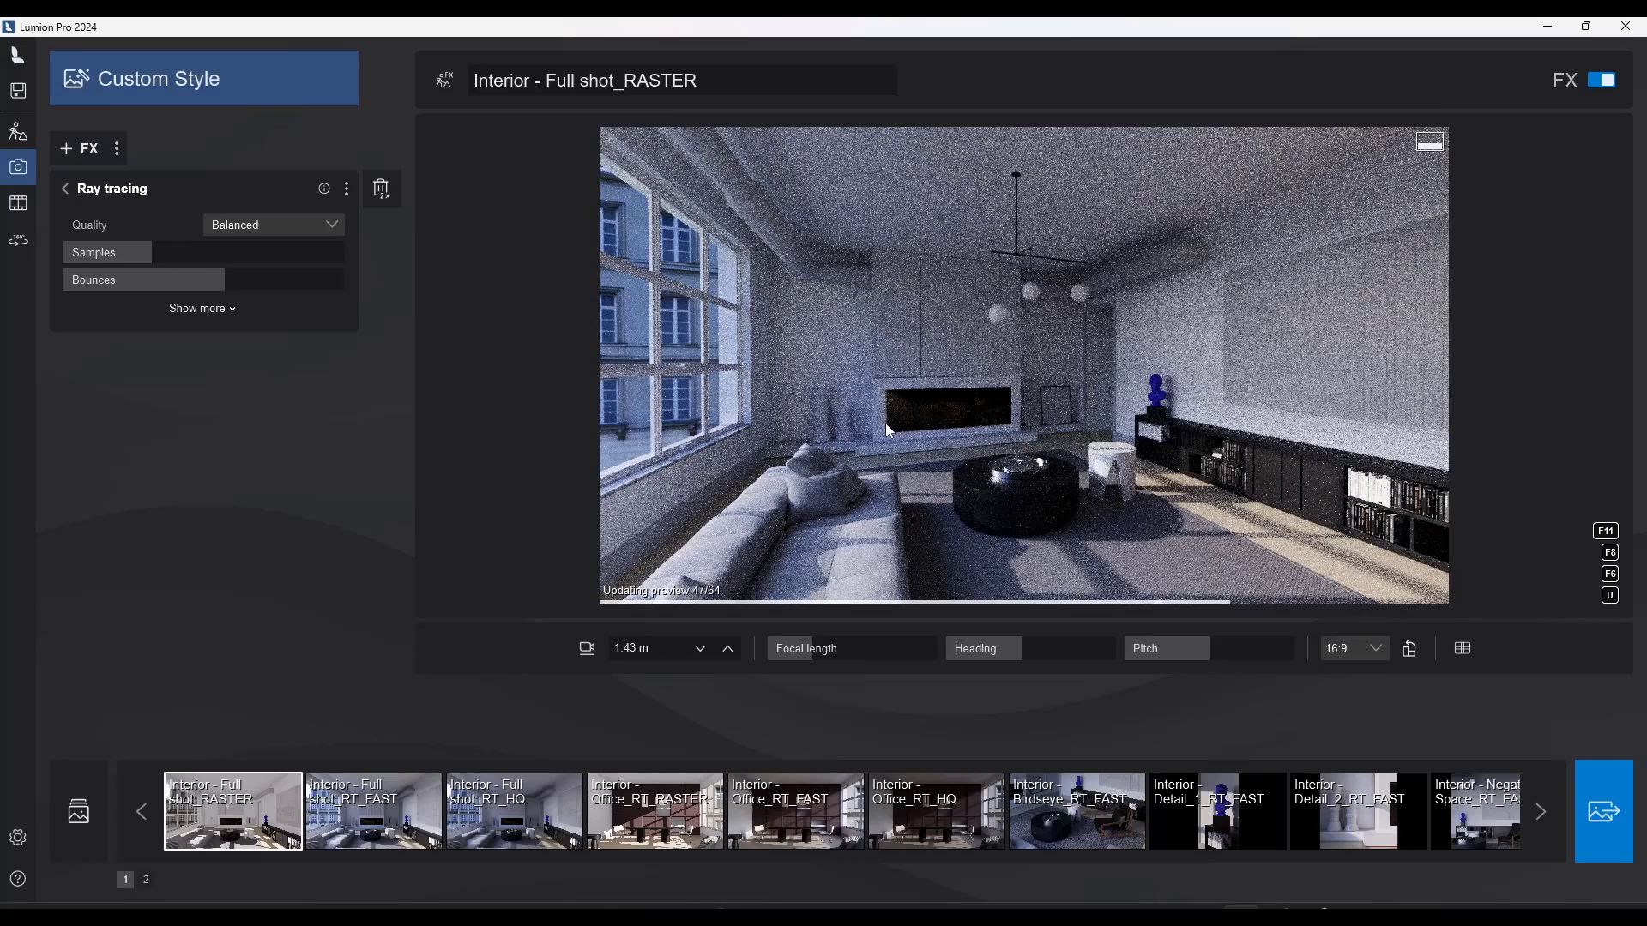
Reposition the photo camera to a height of about 1.68 m, facing the fireplace and round coffee table
mouse_move(909, 389)
right_mouse_down()
mouse_move(934, 388)
mouse_move(936, 429)
mouse_move(874, 437)
mouse_move(897, 422)
mouse_move(827, 417)
mouse_move(950, 382)
mouse_move(941, 407)
mouse_move(907, 412)
right_mouse_up()
key("w")
key("s")
key("e")
key("w")
key("s")
key("q")
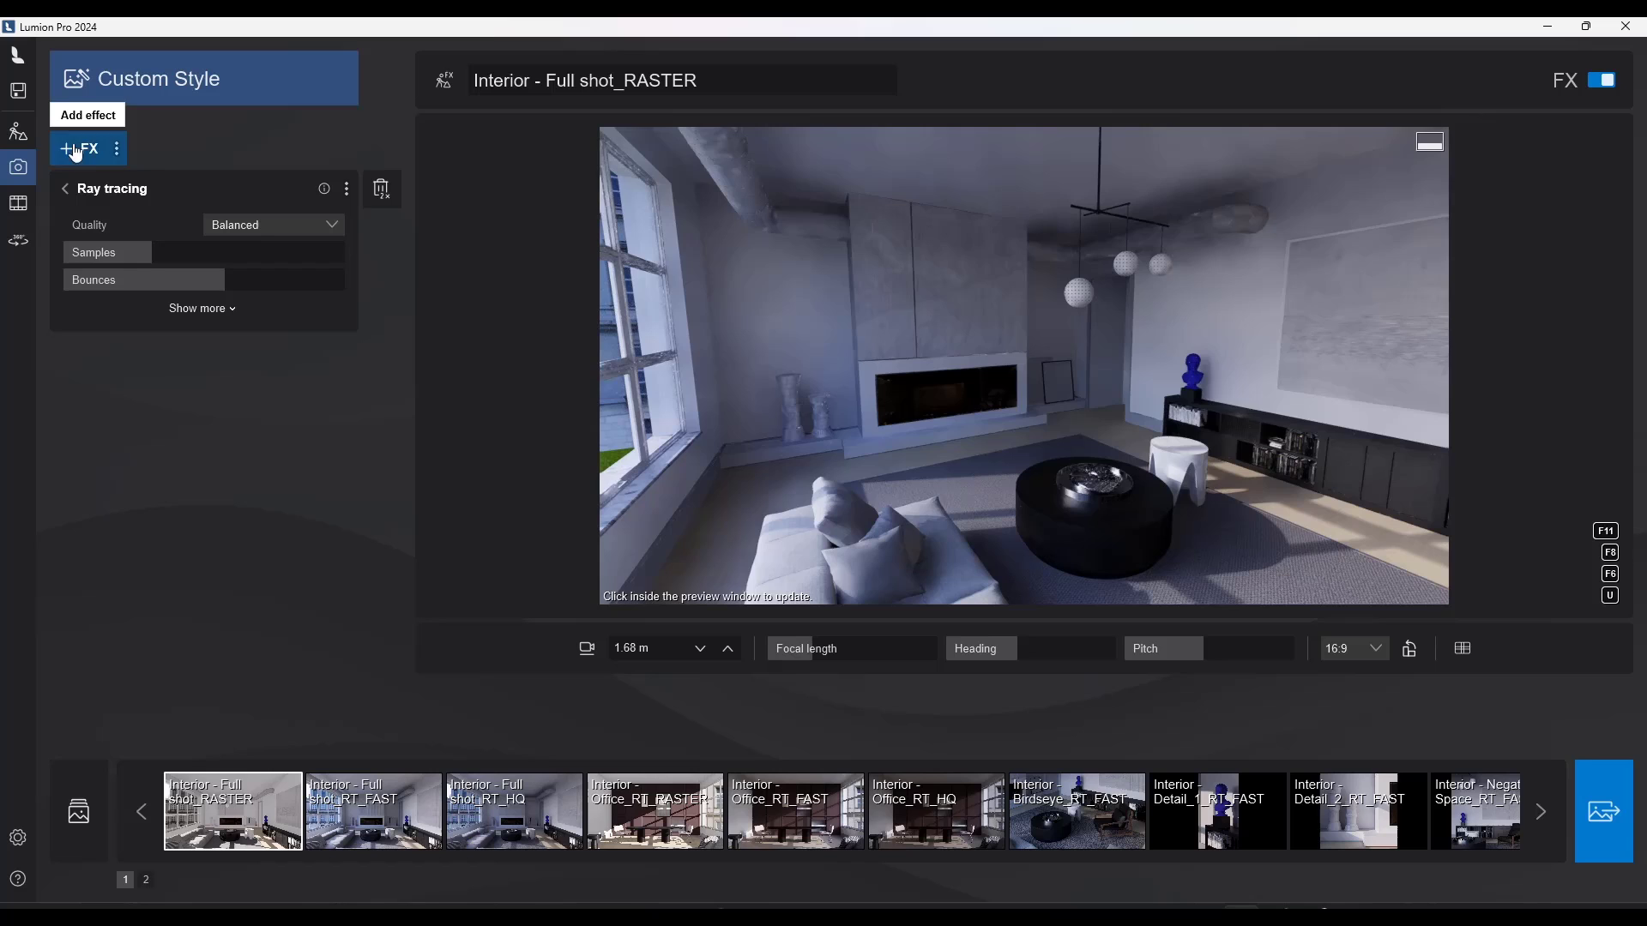
Lower the heading of the Real skies effect to redirect the sunlight entering the room
left_click(88, 204)
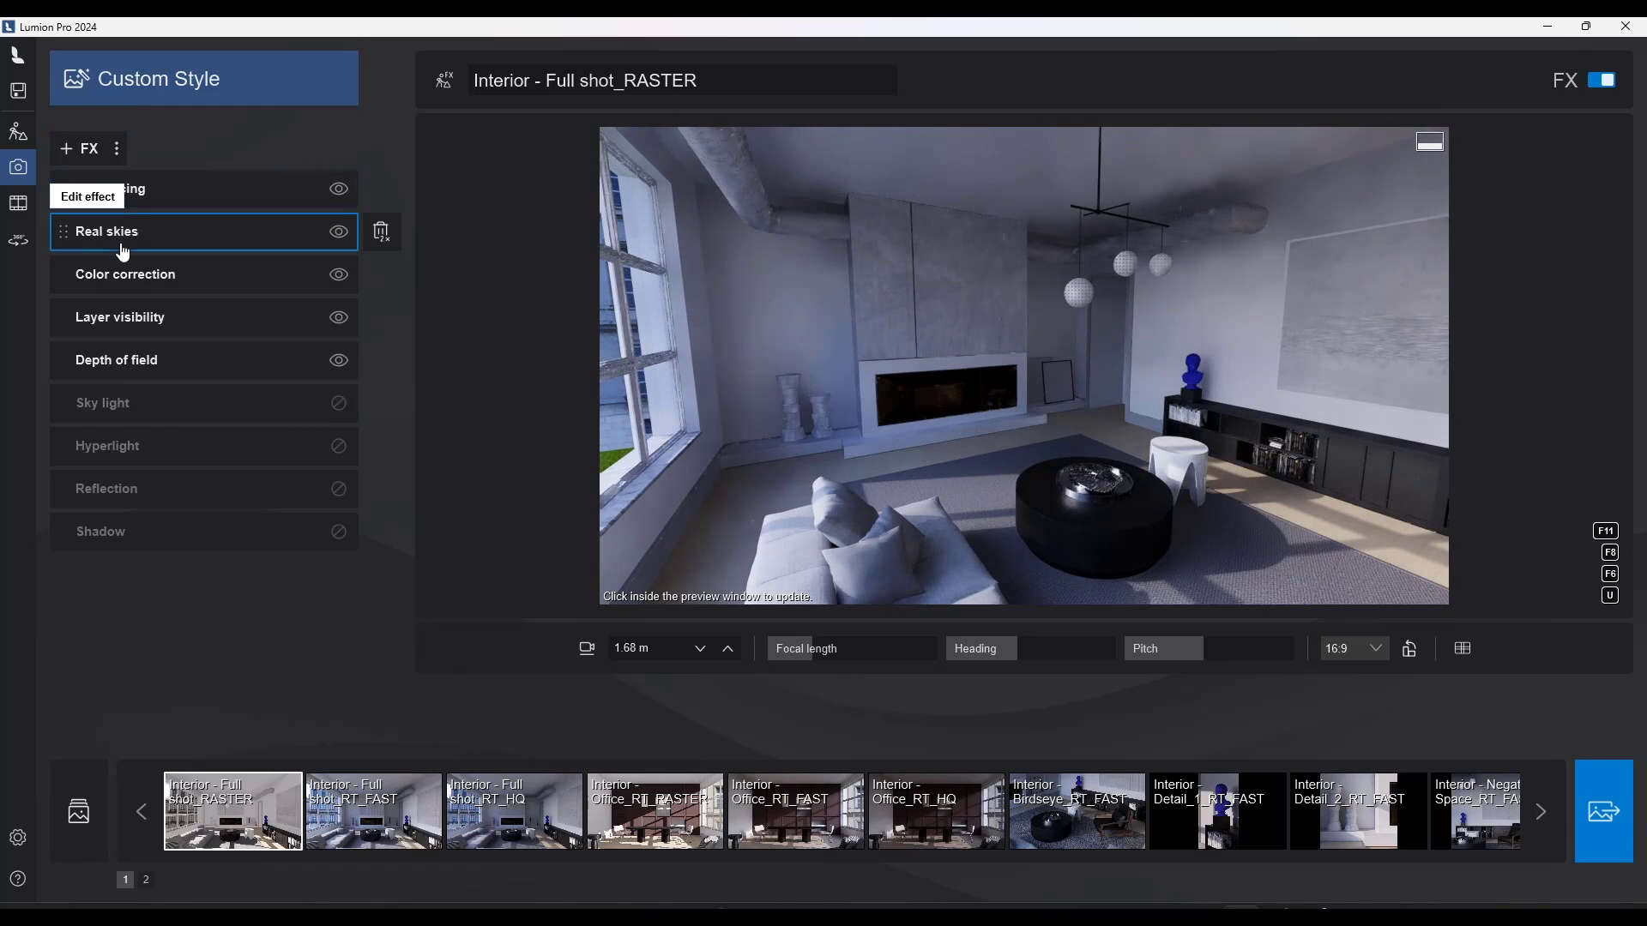
left_click(103, 228)
left_click_drag(146, 321, 98, 346)
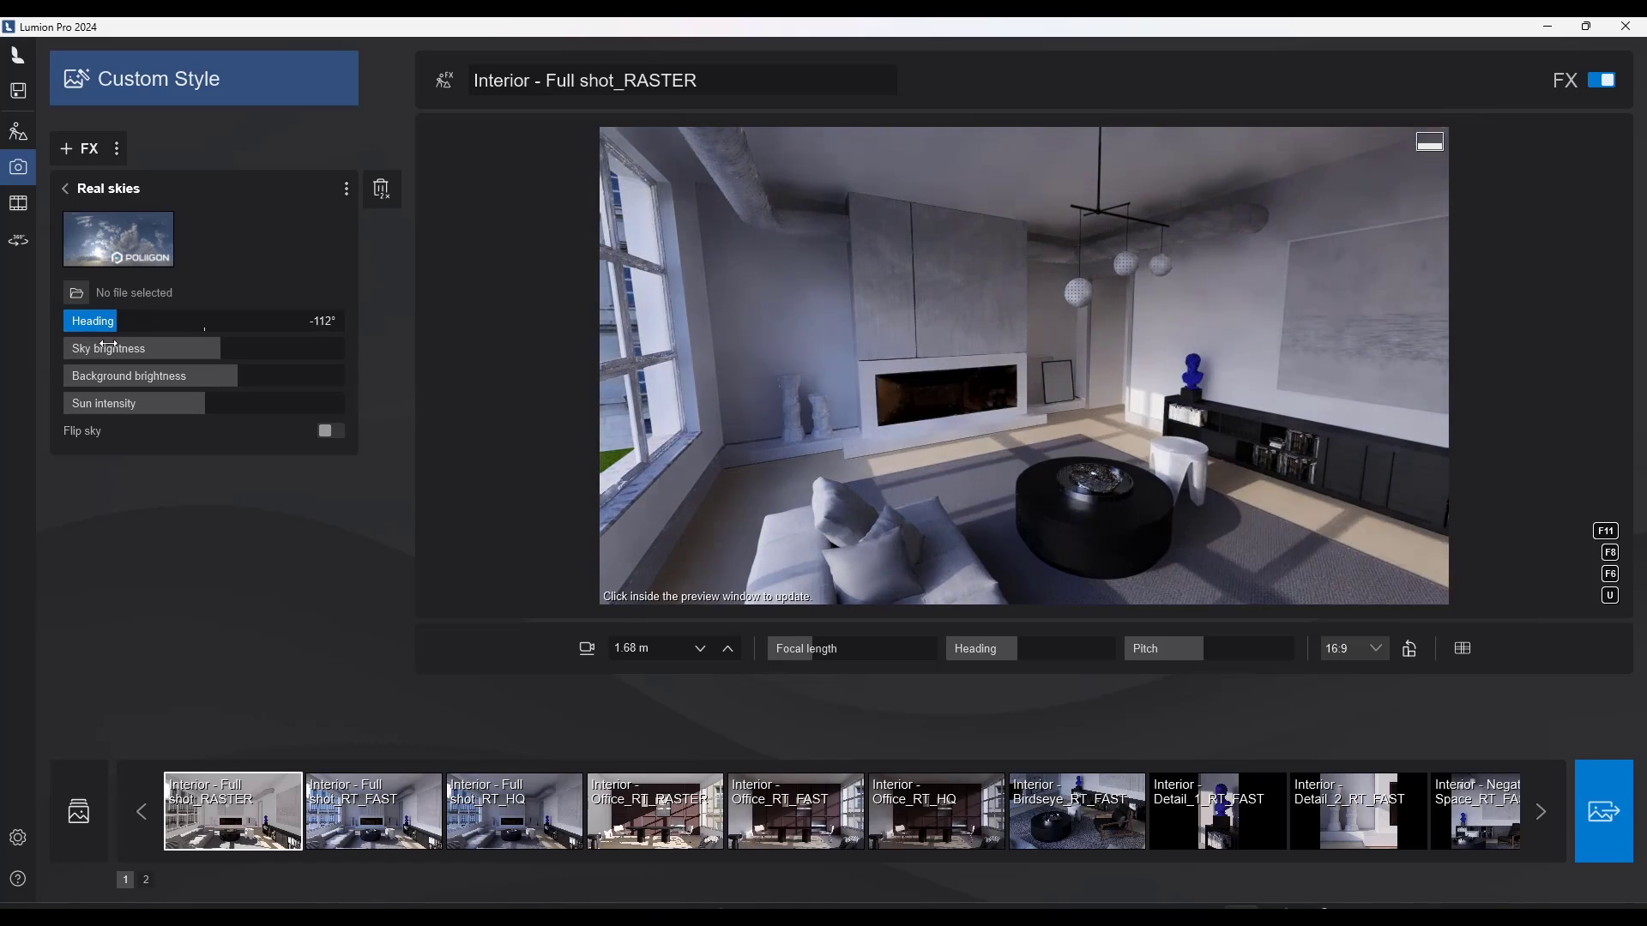
Frame the photo closer on the fireplace at a camera height of about 1.51 m and update its ray-traced preview
key("d")
mouse_move(1024, 366)
right_mouse_down()
mouse_move(935, 369)
mouse_move(1007, 367)
right_mouse_up()
key("w")
key("a")
key("s")
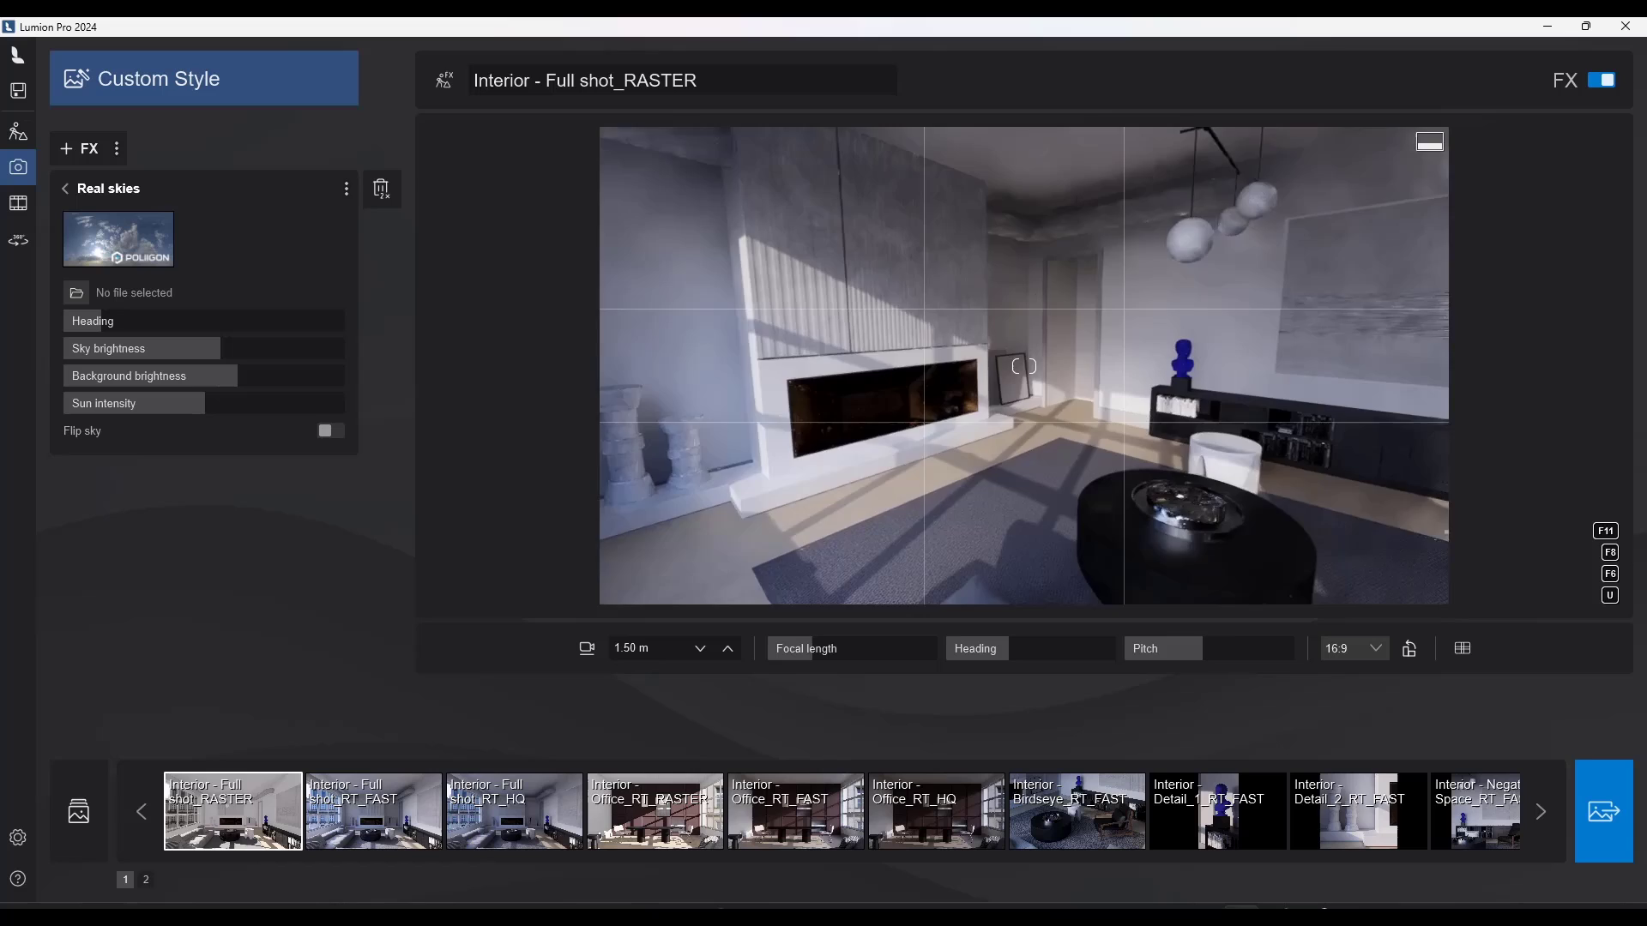
key("w")
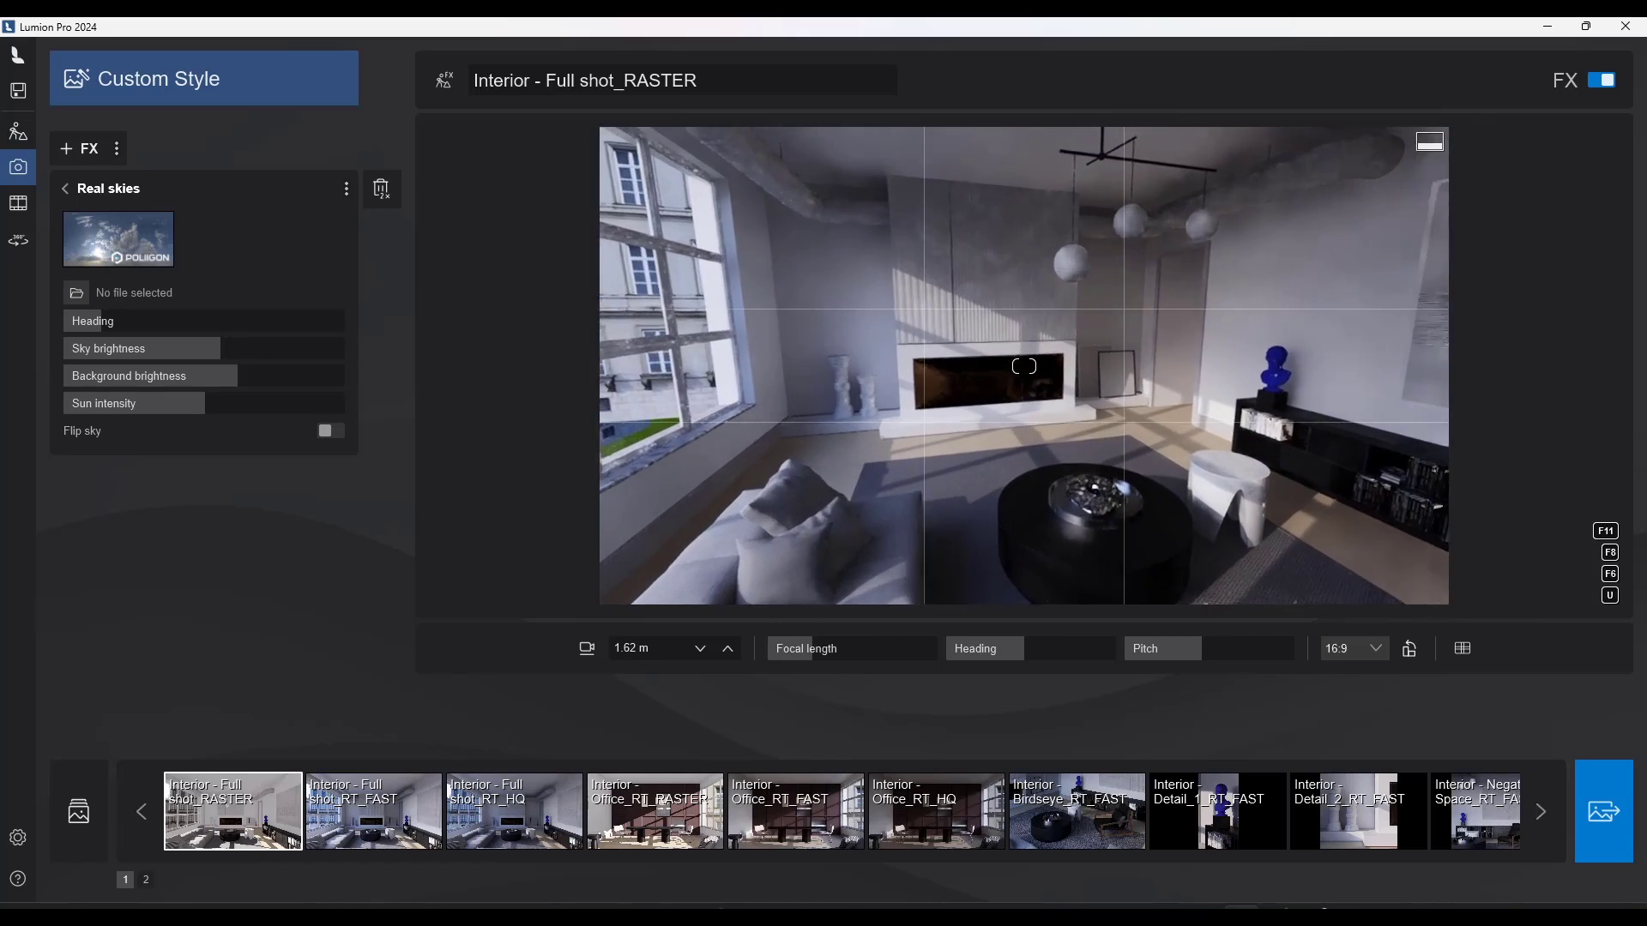
right_click_drag(1024, 366, 916, 398)
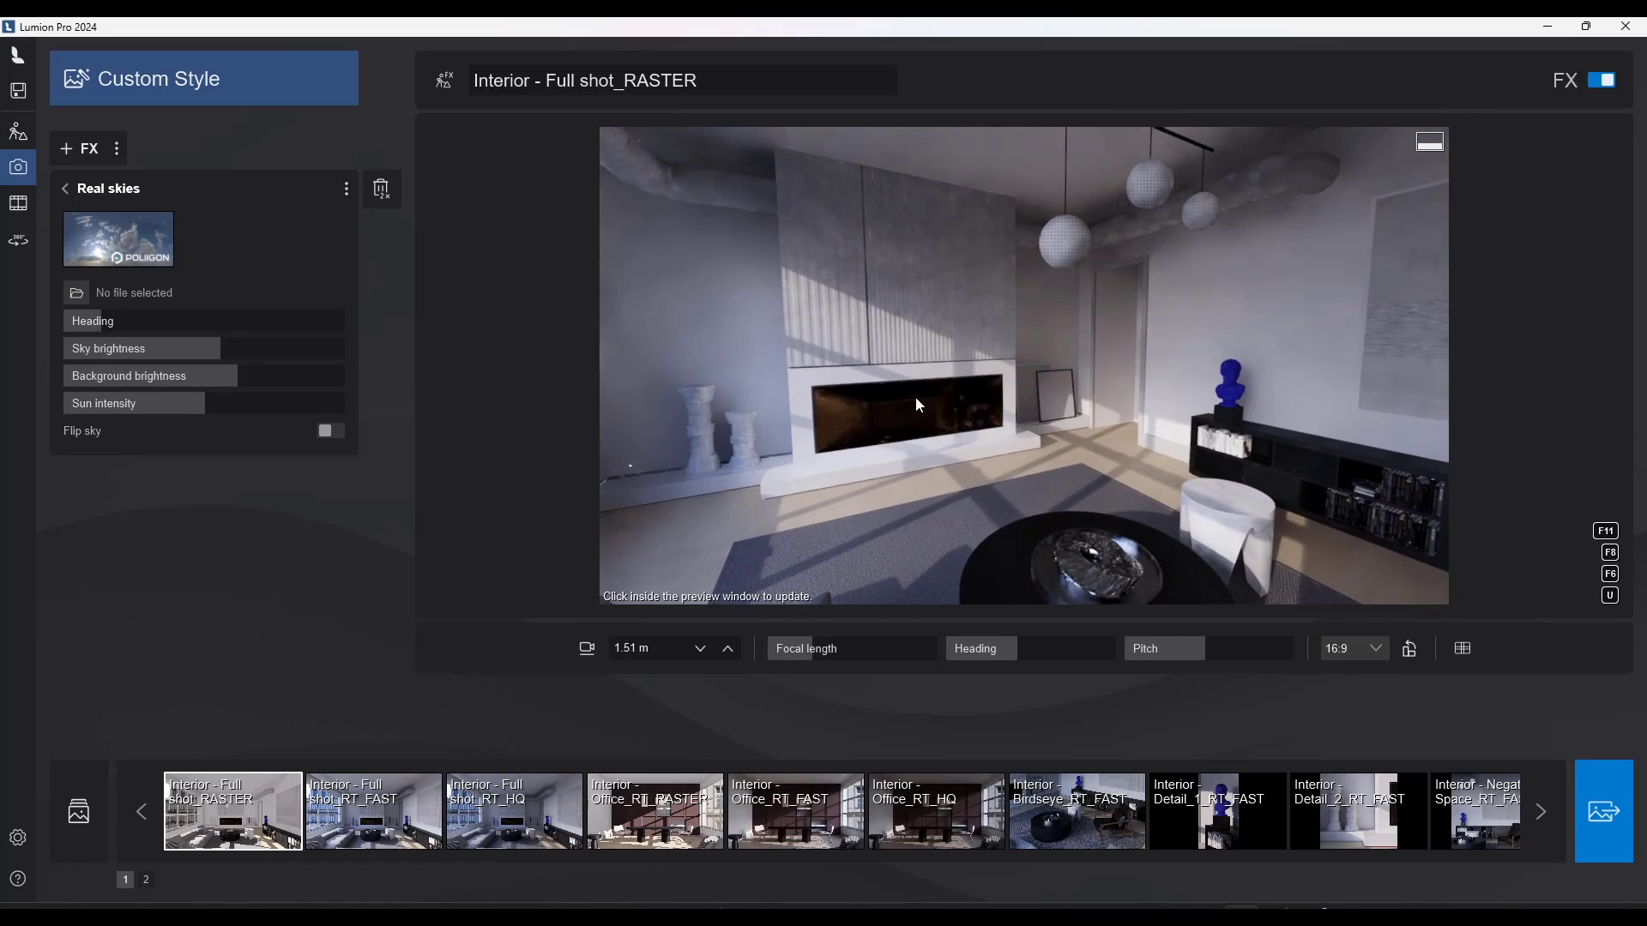
left_click(918, 396)
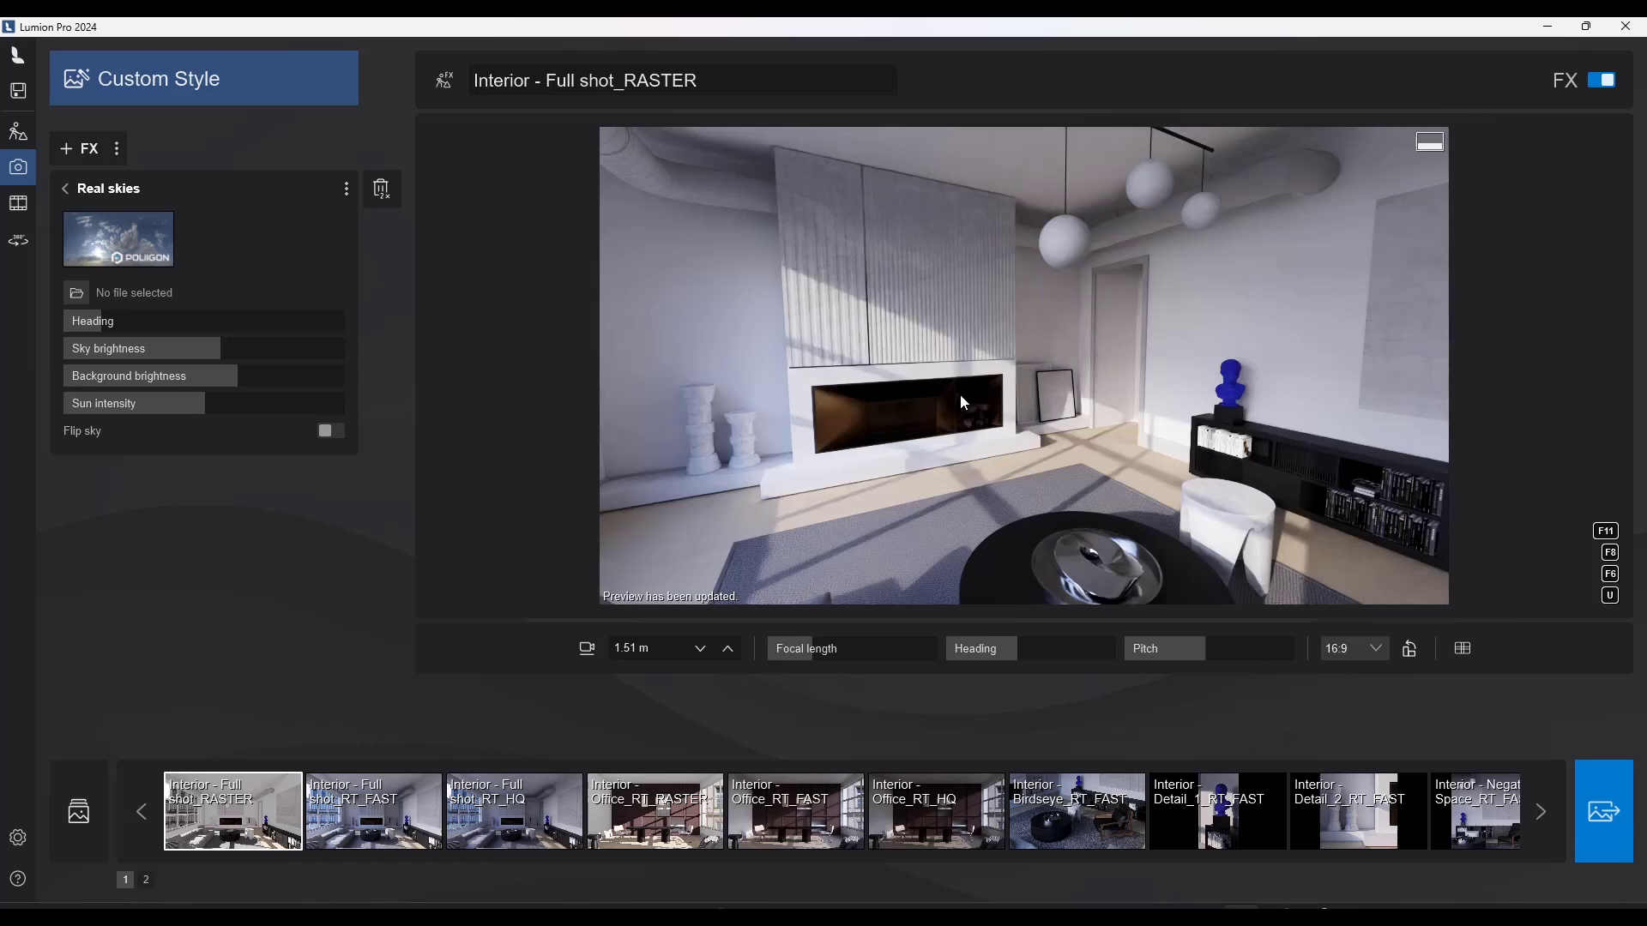
right_click_drag(1012, 408, 875, 403)
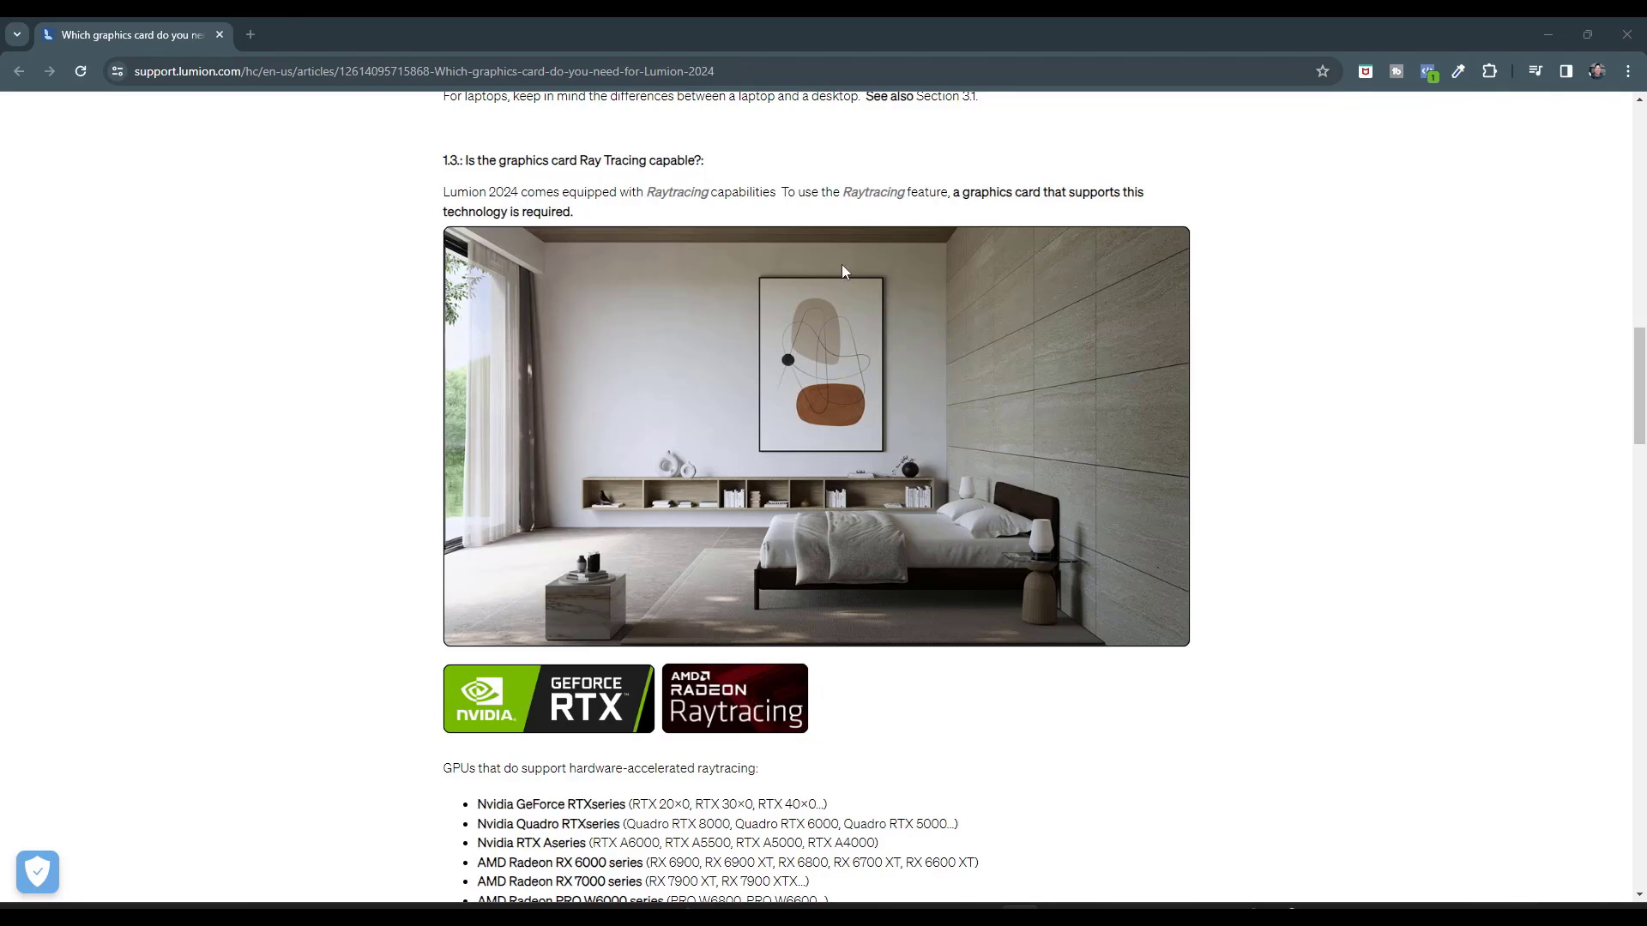
In the browser, highlight the ray tracing graphics card requirement and examine the supported GPUs and summary requirements
left_click_drag(810, 213, 794, 191)
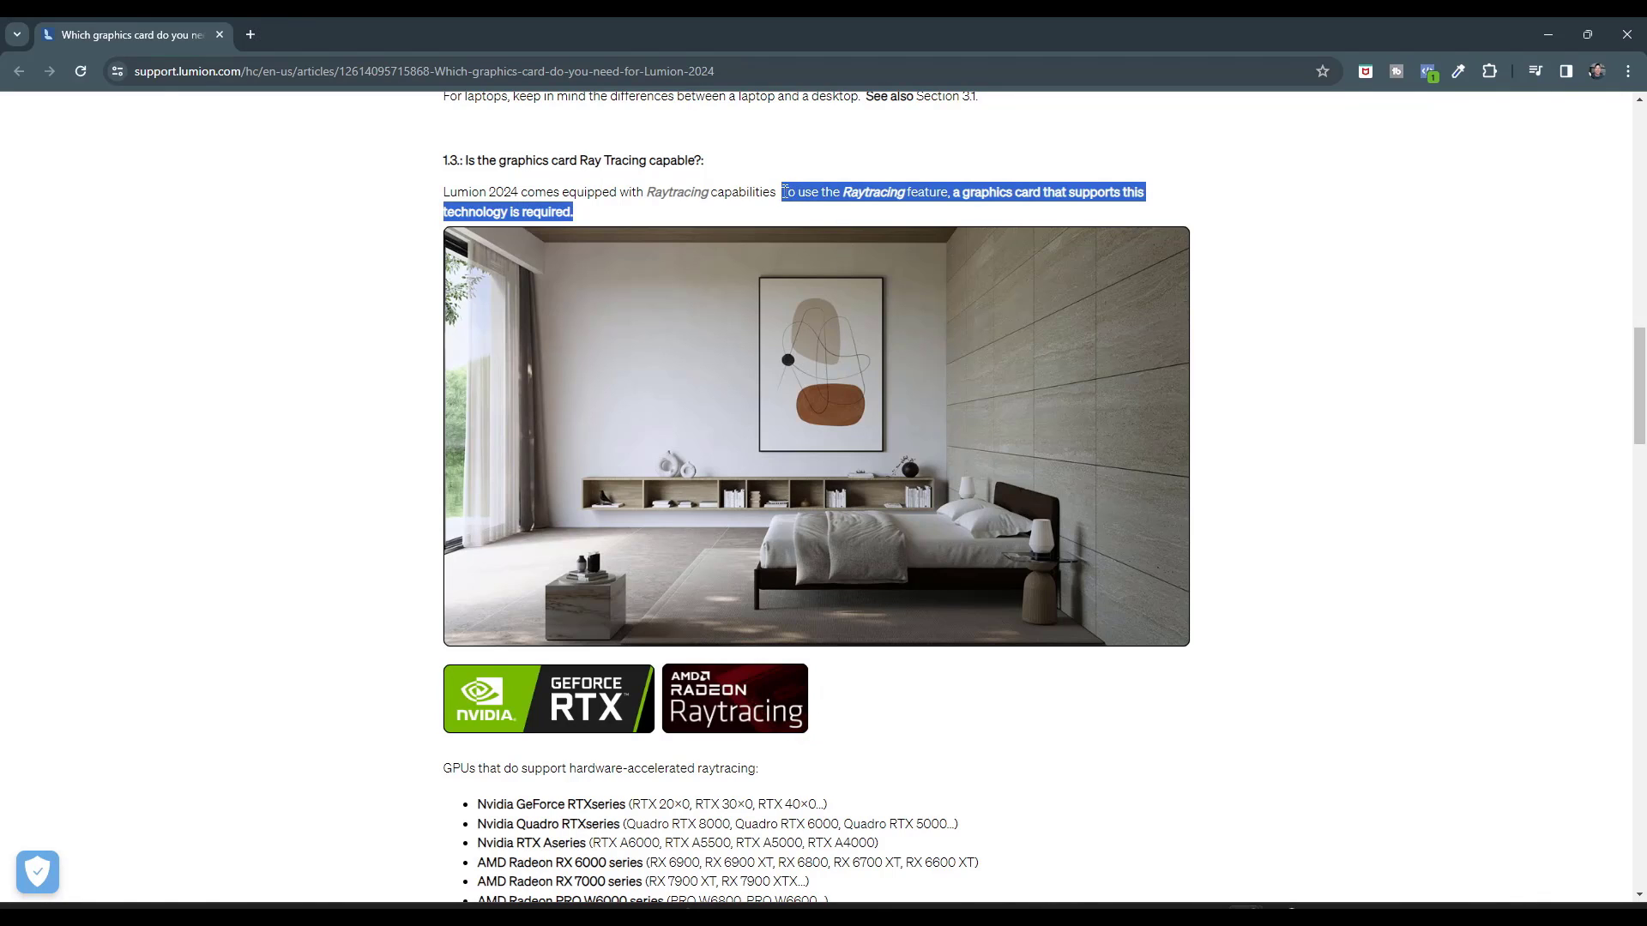
left_click(771, 366)
scroll(767, 479, "down", 3)
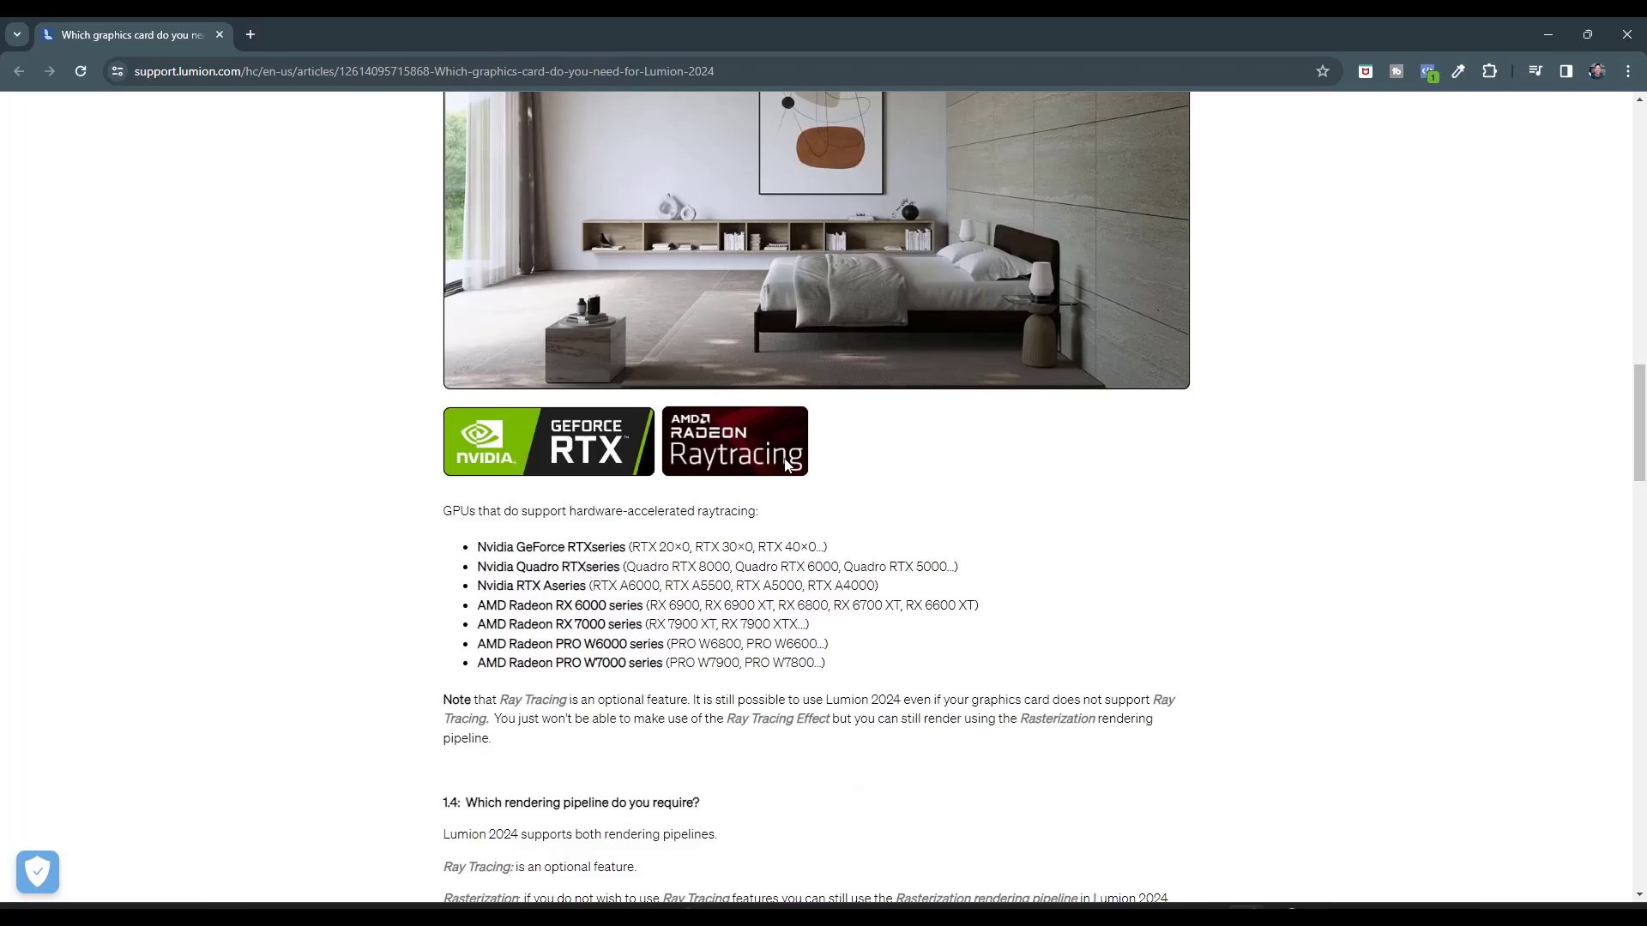
scroll(784, 455, "up", 1)
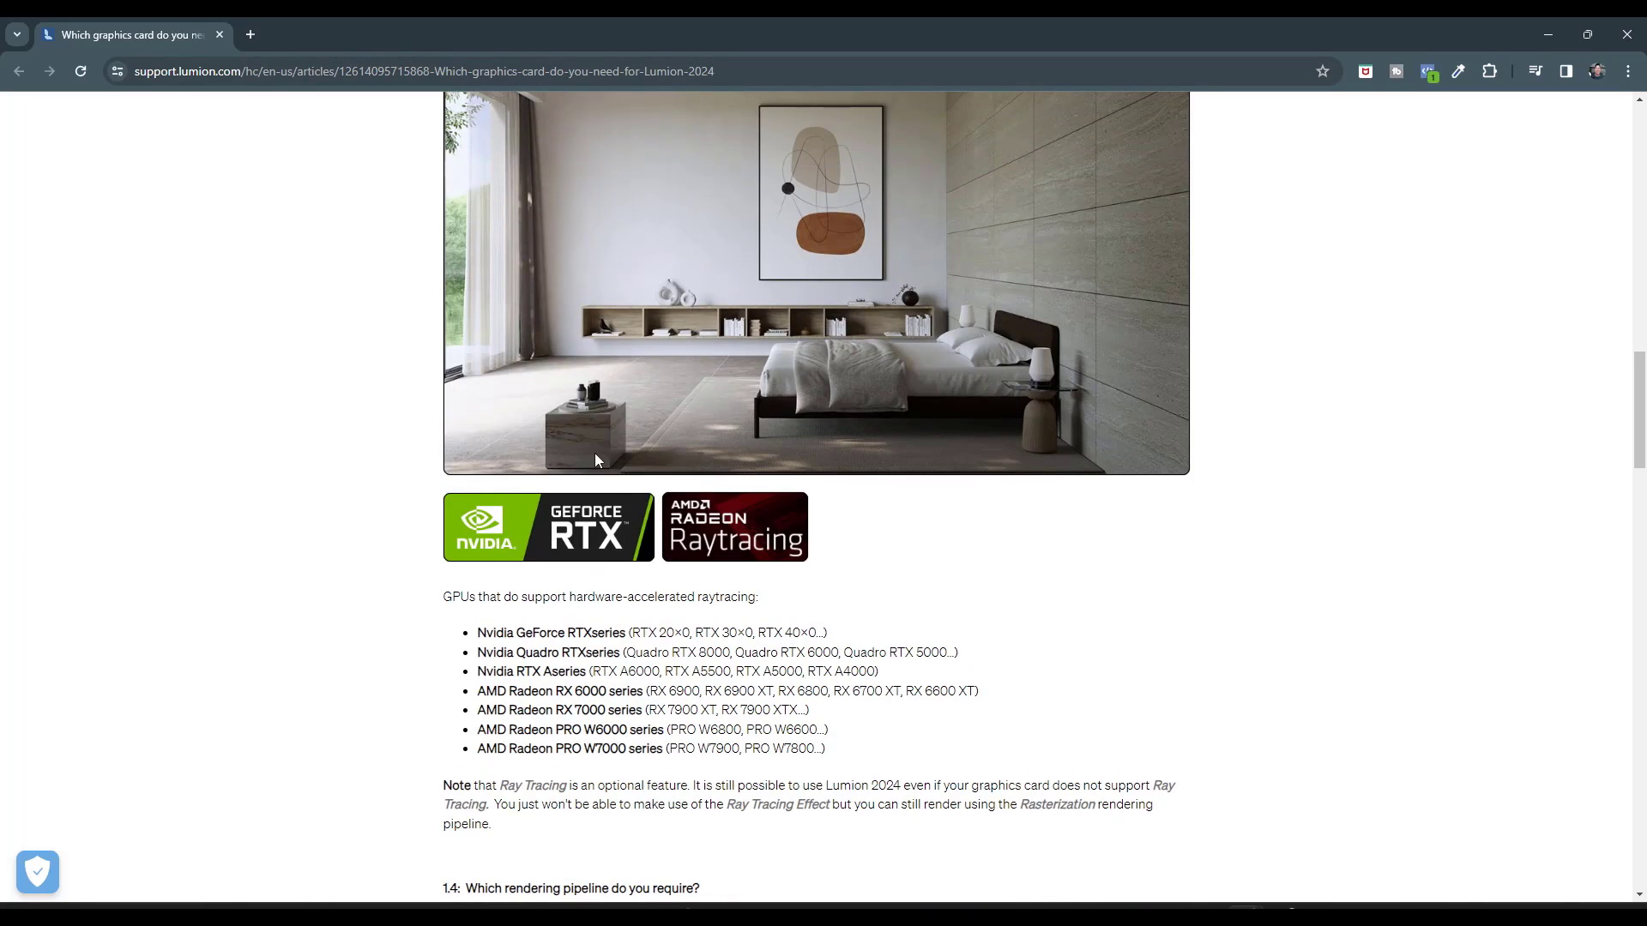
scroll(359, 422, "down", 3)
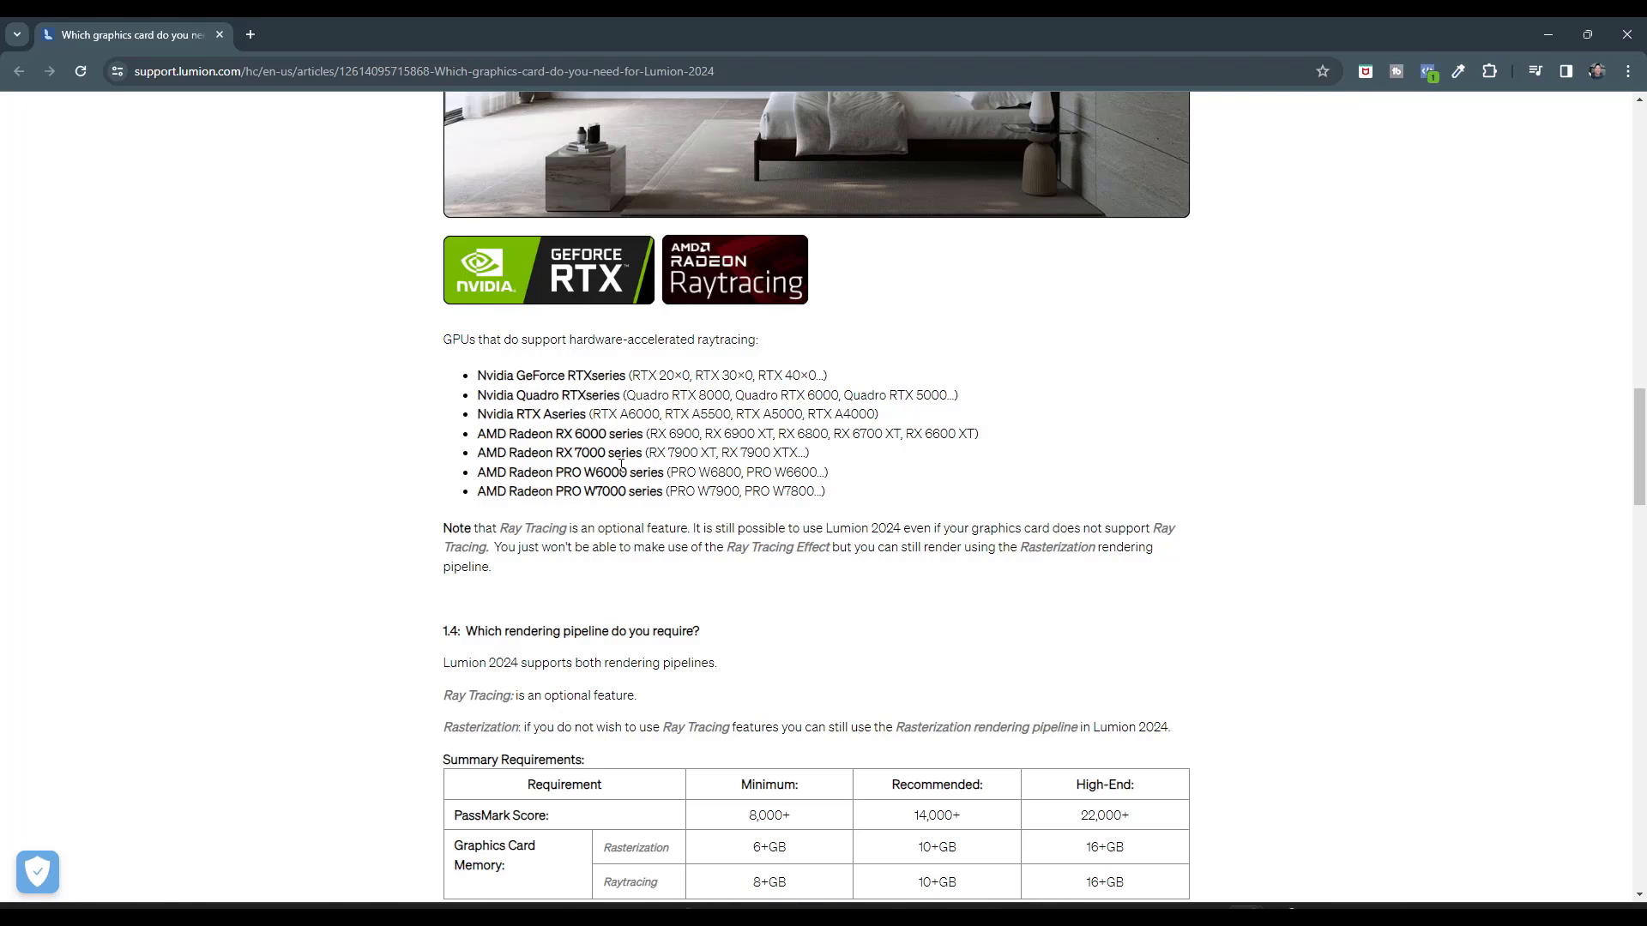
scroll(663, 471, "down", 2)
scroll(741, 359, "up", 1)
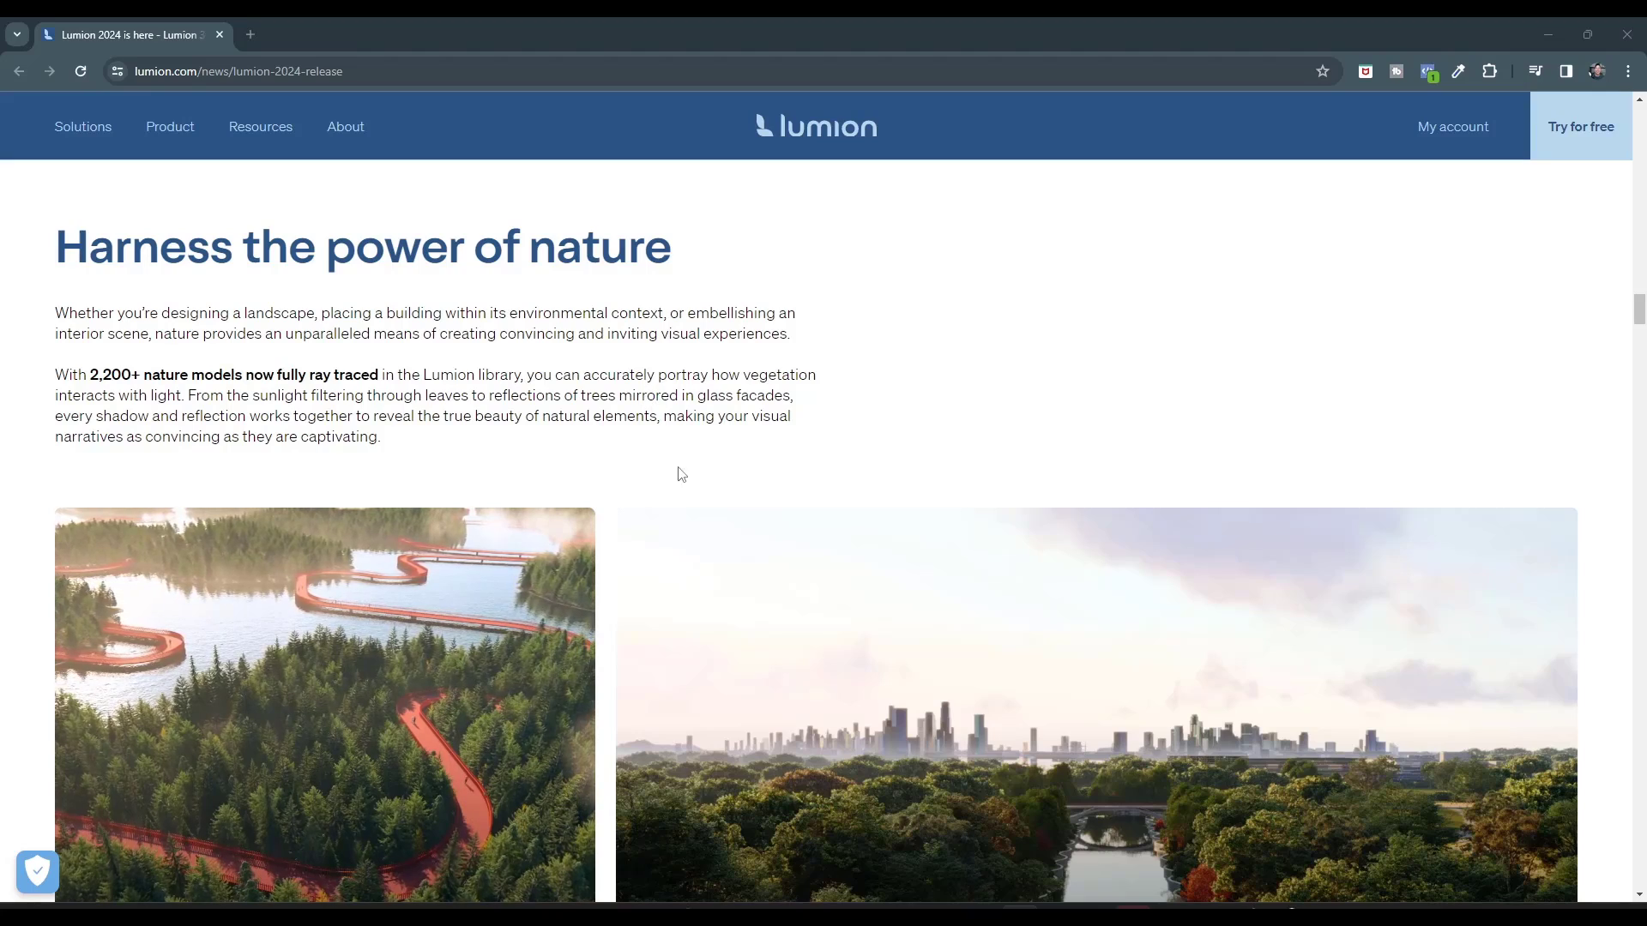
Examine the release article's nature section, highlighting "2,200+ nature models now fully ray traced", and continue to the ray-traced glass section
scroll(673, 455, "down", 1)
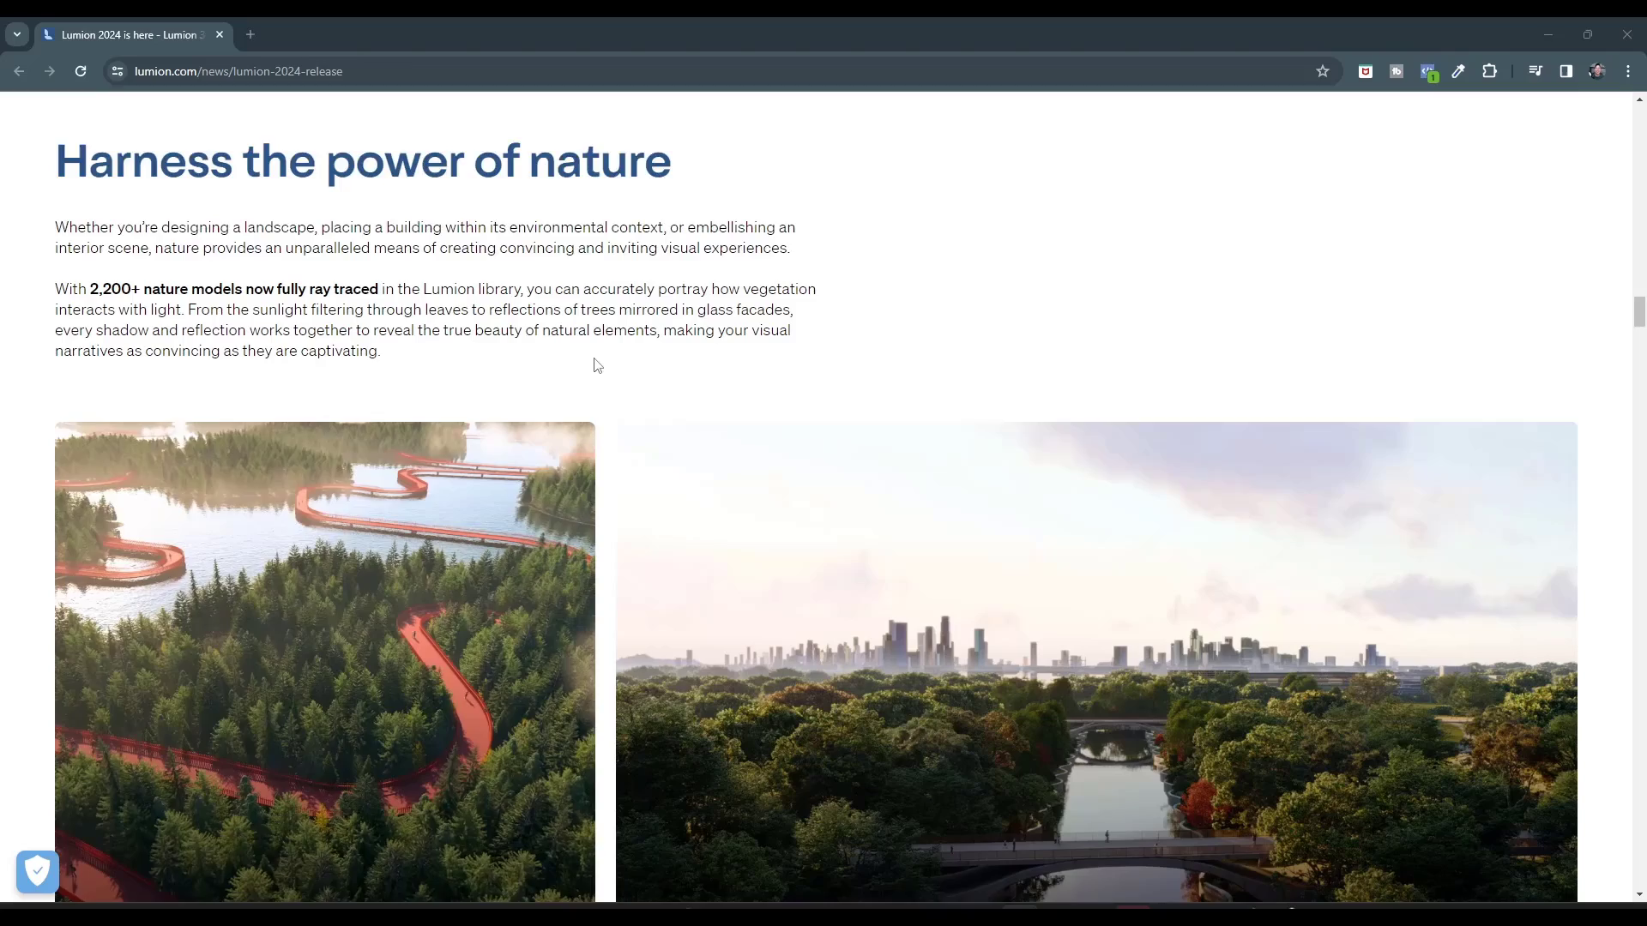
scroll(593, 365, "down", 2)
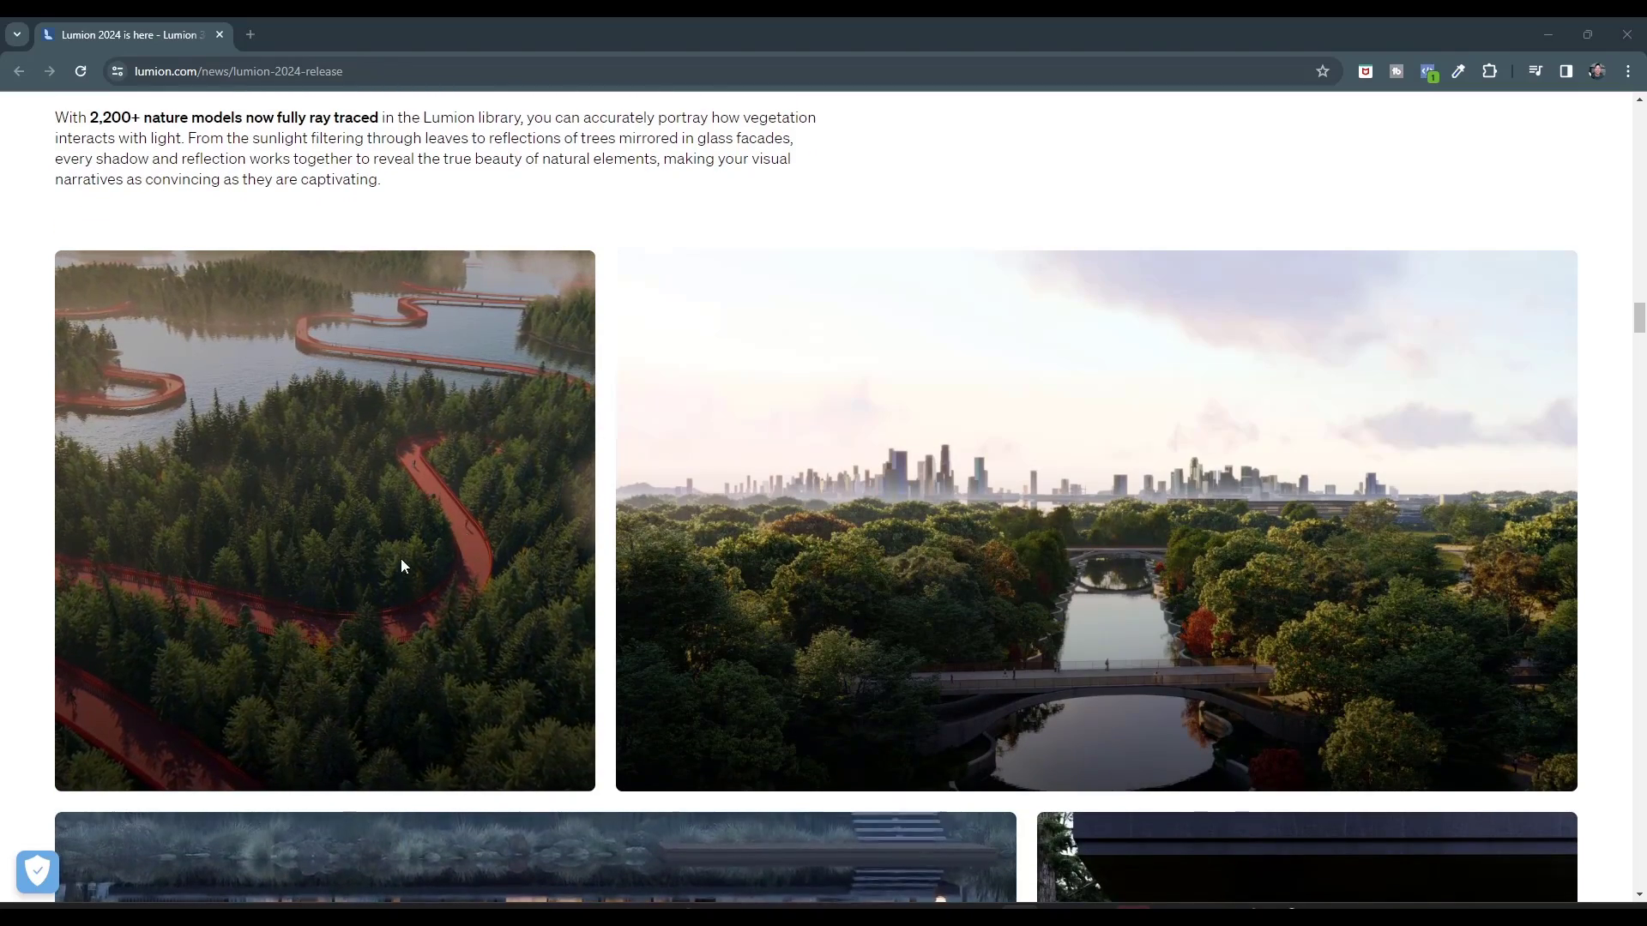
scroll(797, 438, "up", 1)
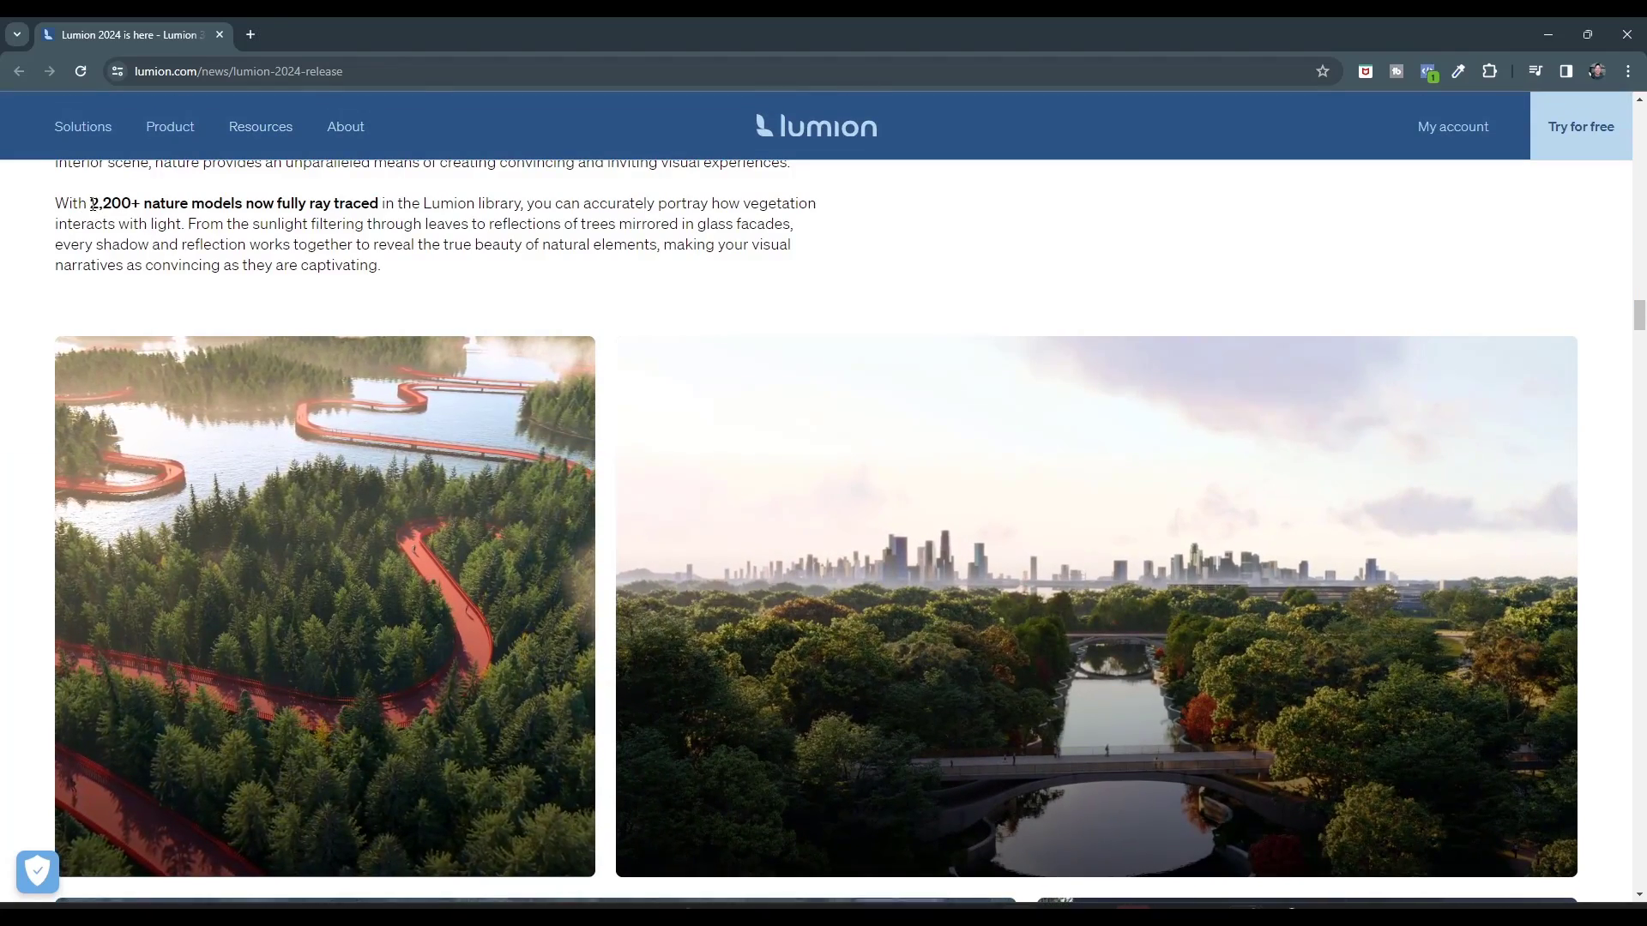
left_click_drag(92, 204, 378, 204)
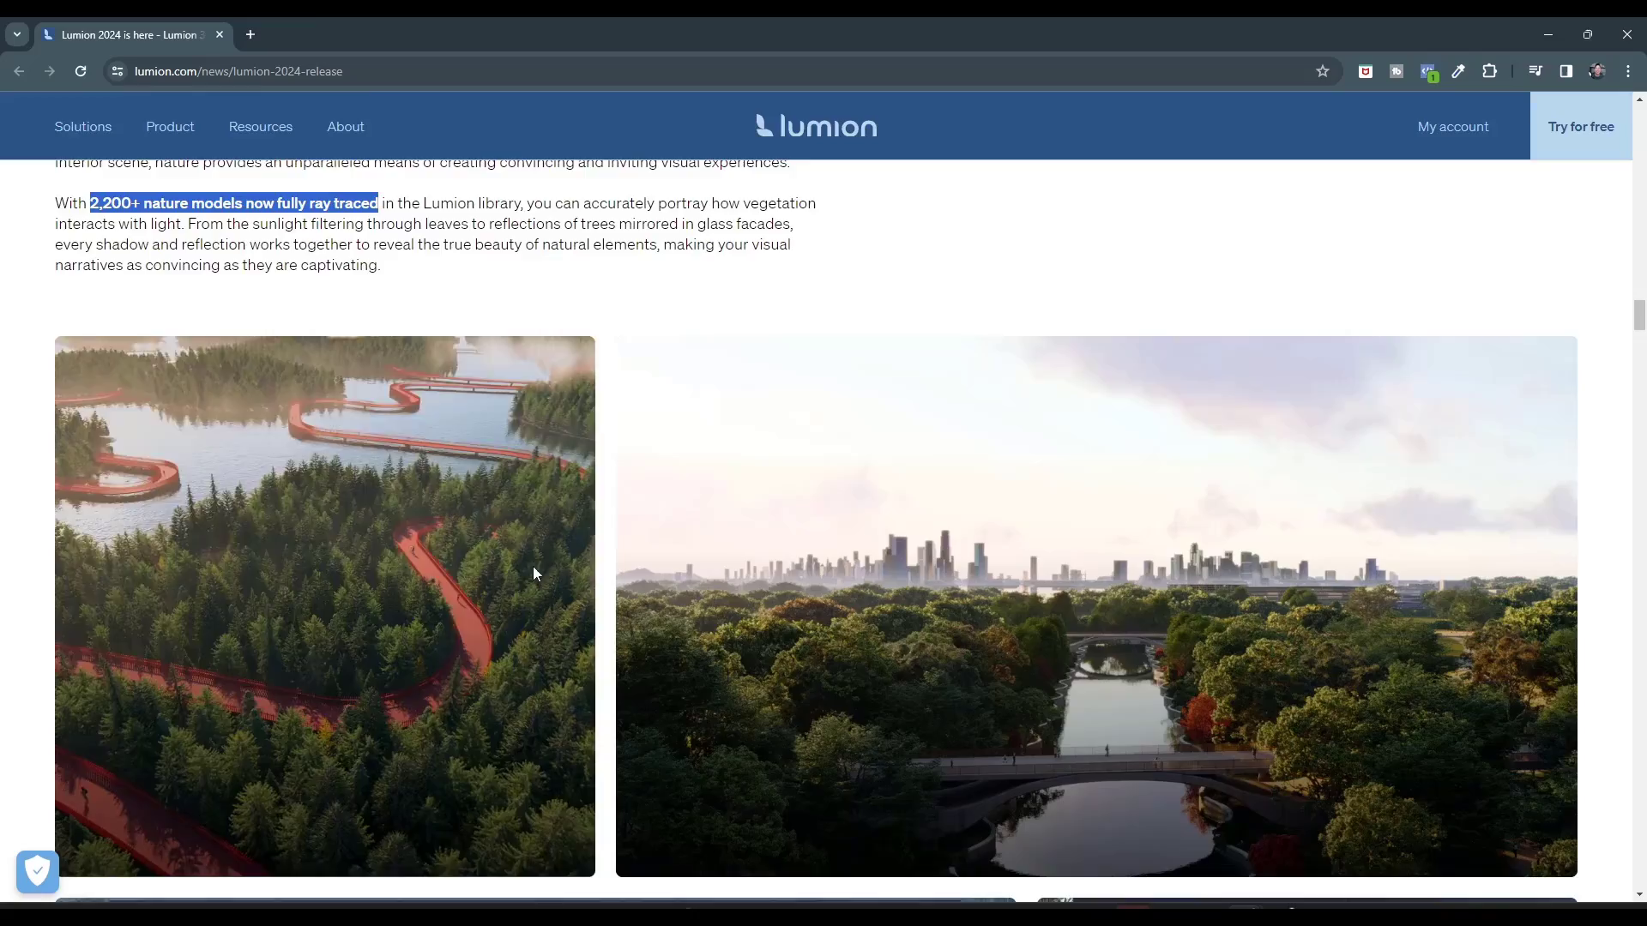
scroll(533, 573, "down", 8)
scroll(525, 562, "down", 7)
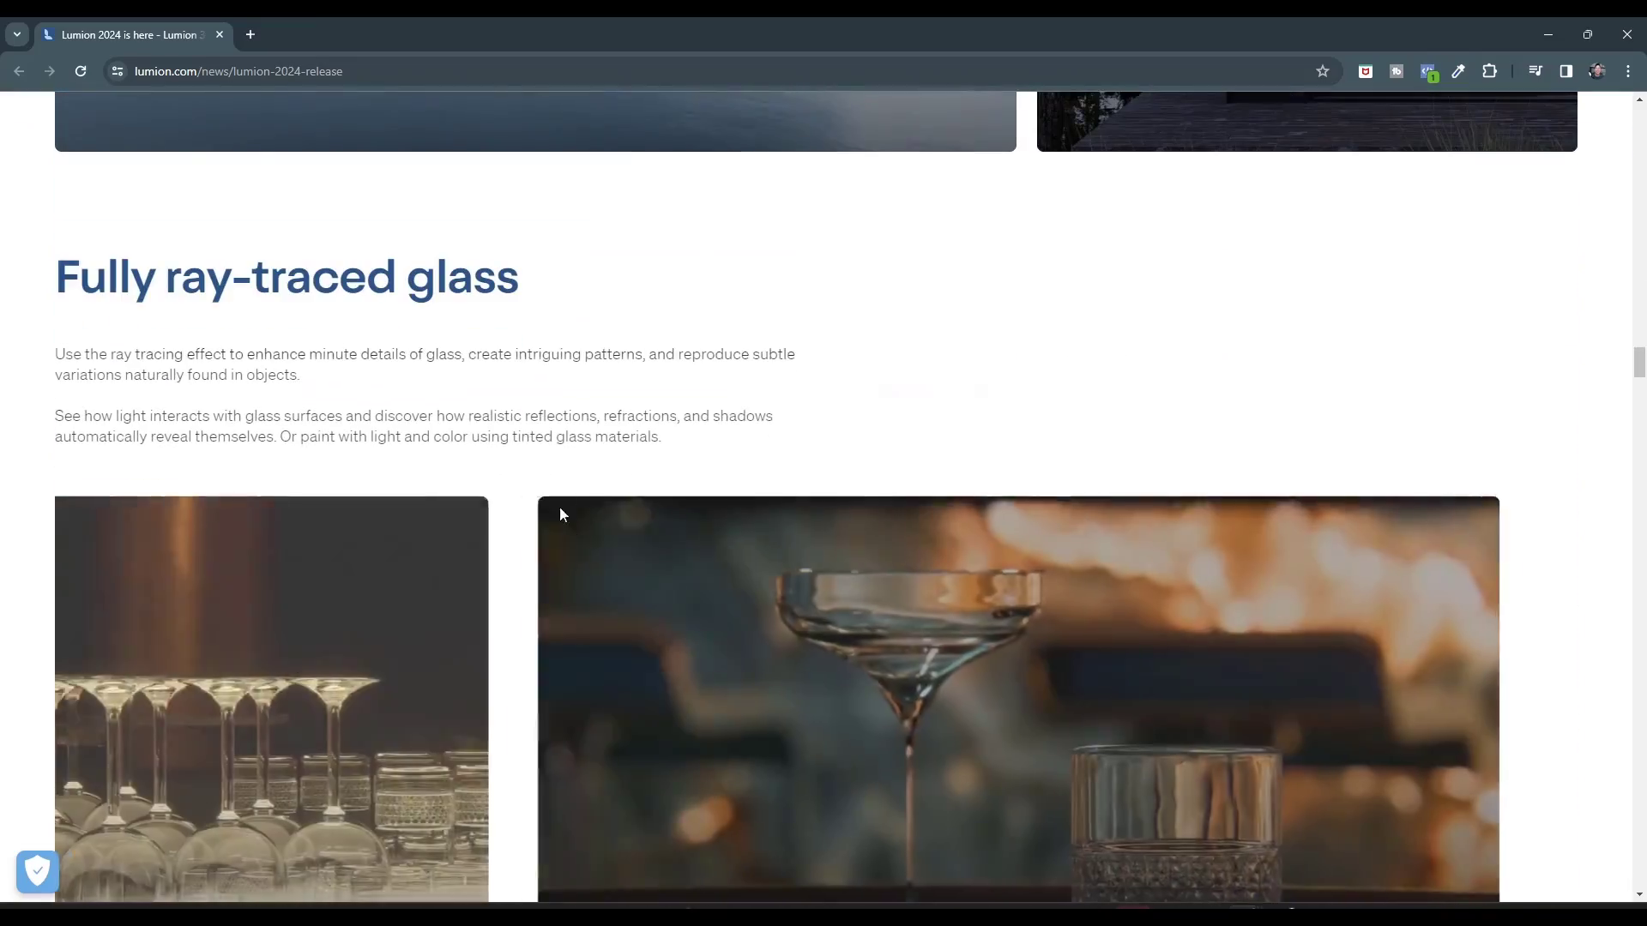
Examine the release article's section and images on 100 fine-detail trees and plants
scroll(670, 443, "up", 9)
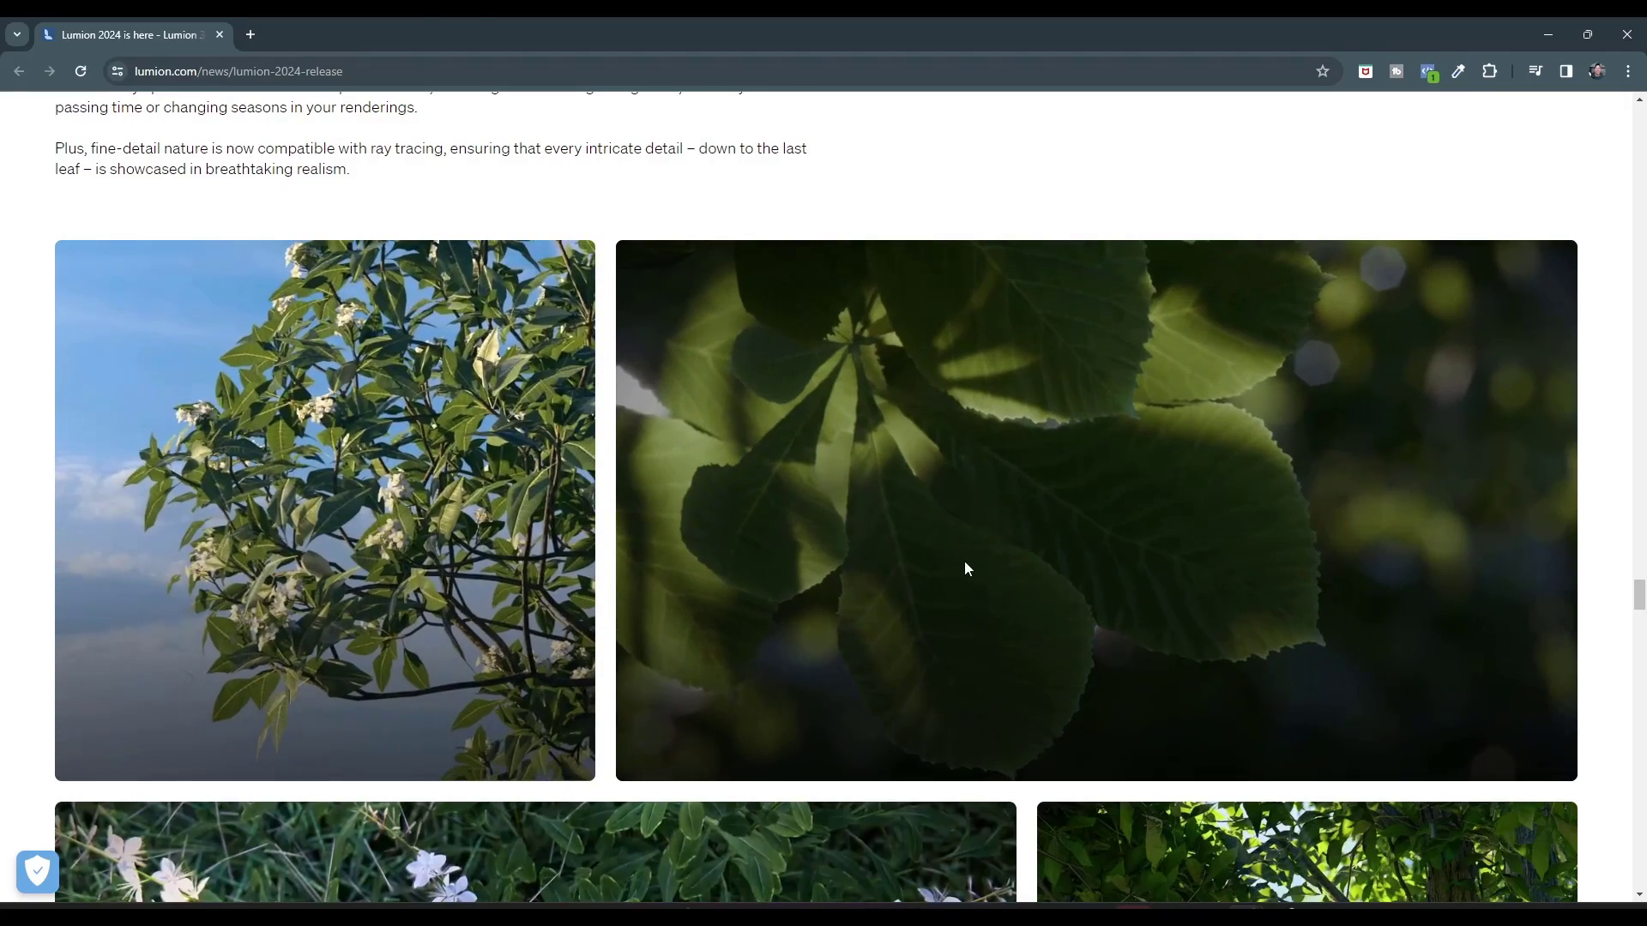
scroll(17, 423, "up", 2)
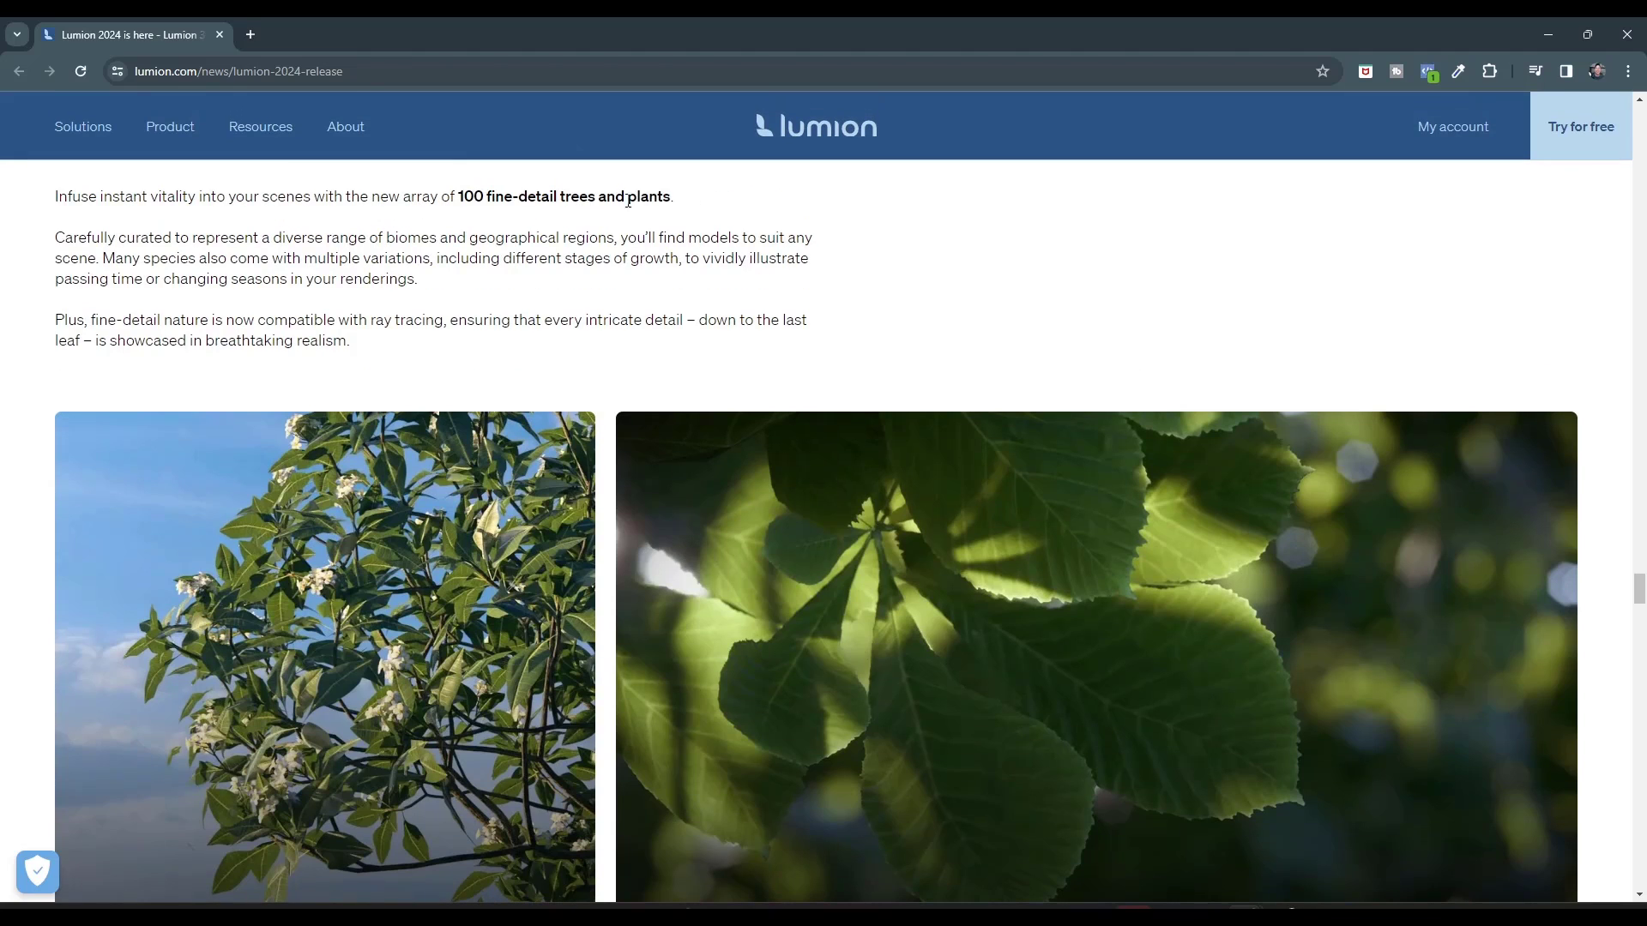
scroll(258, 424, "down", 4)
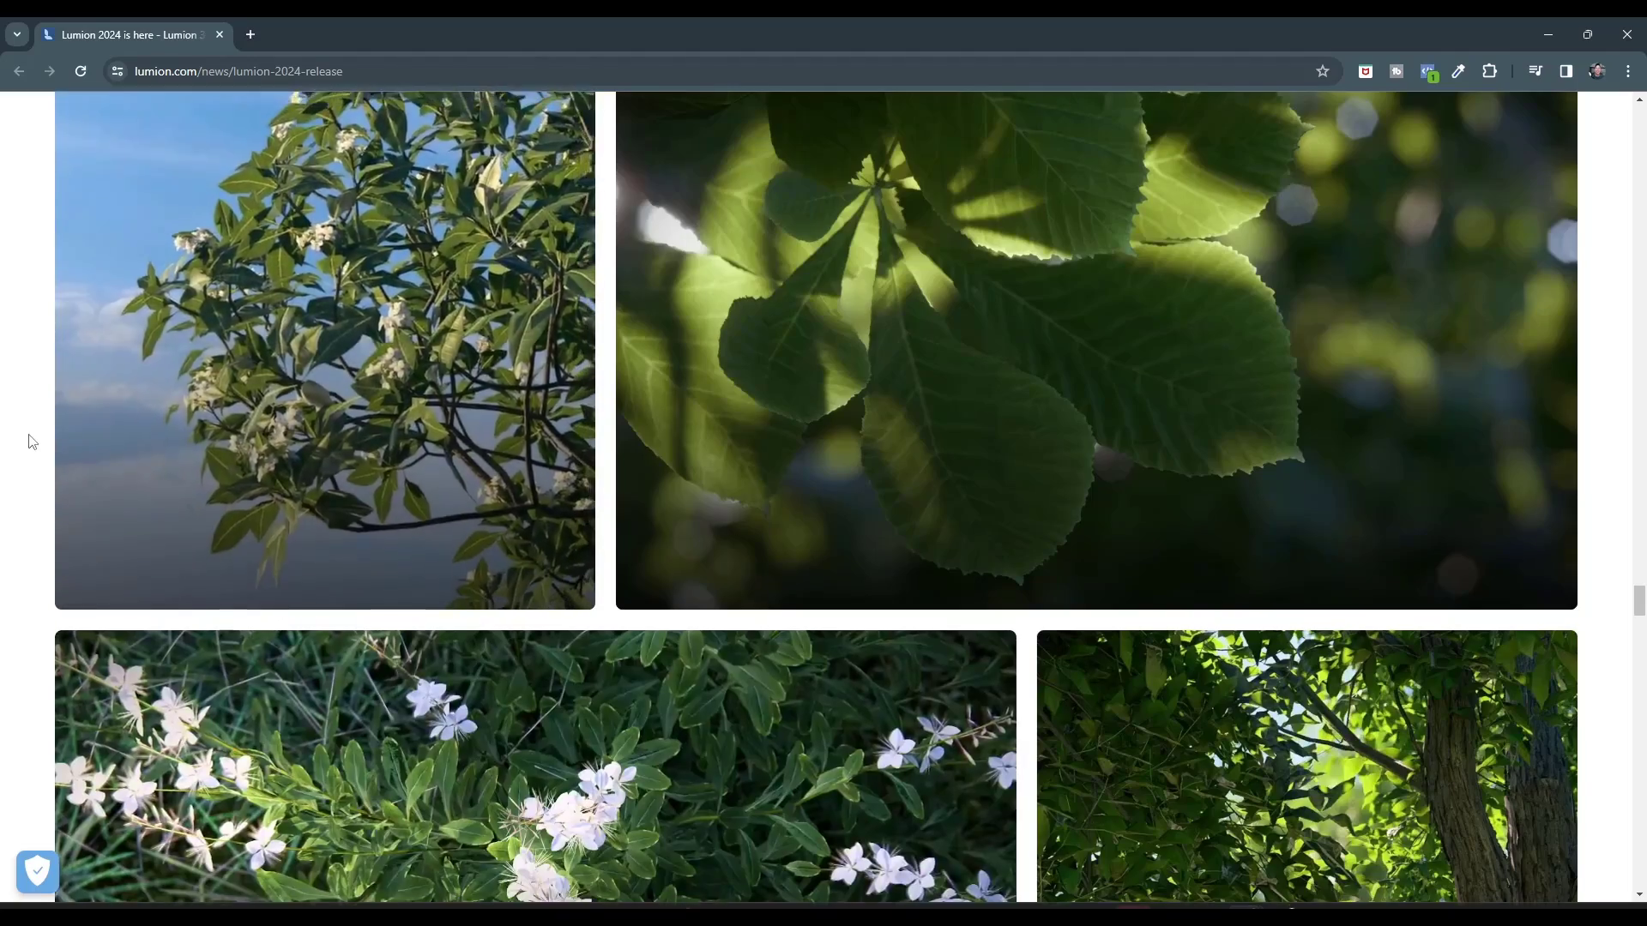
scroll(28, 443, "down", 5)
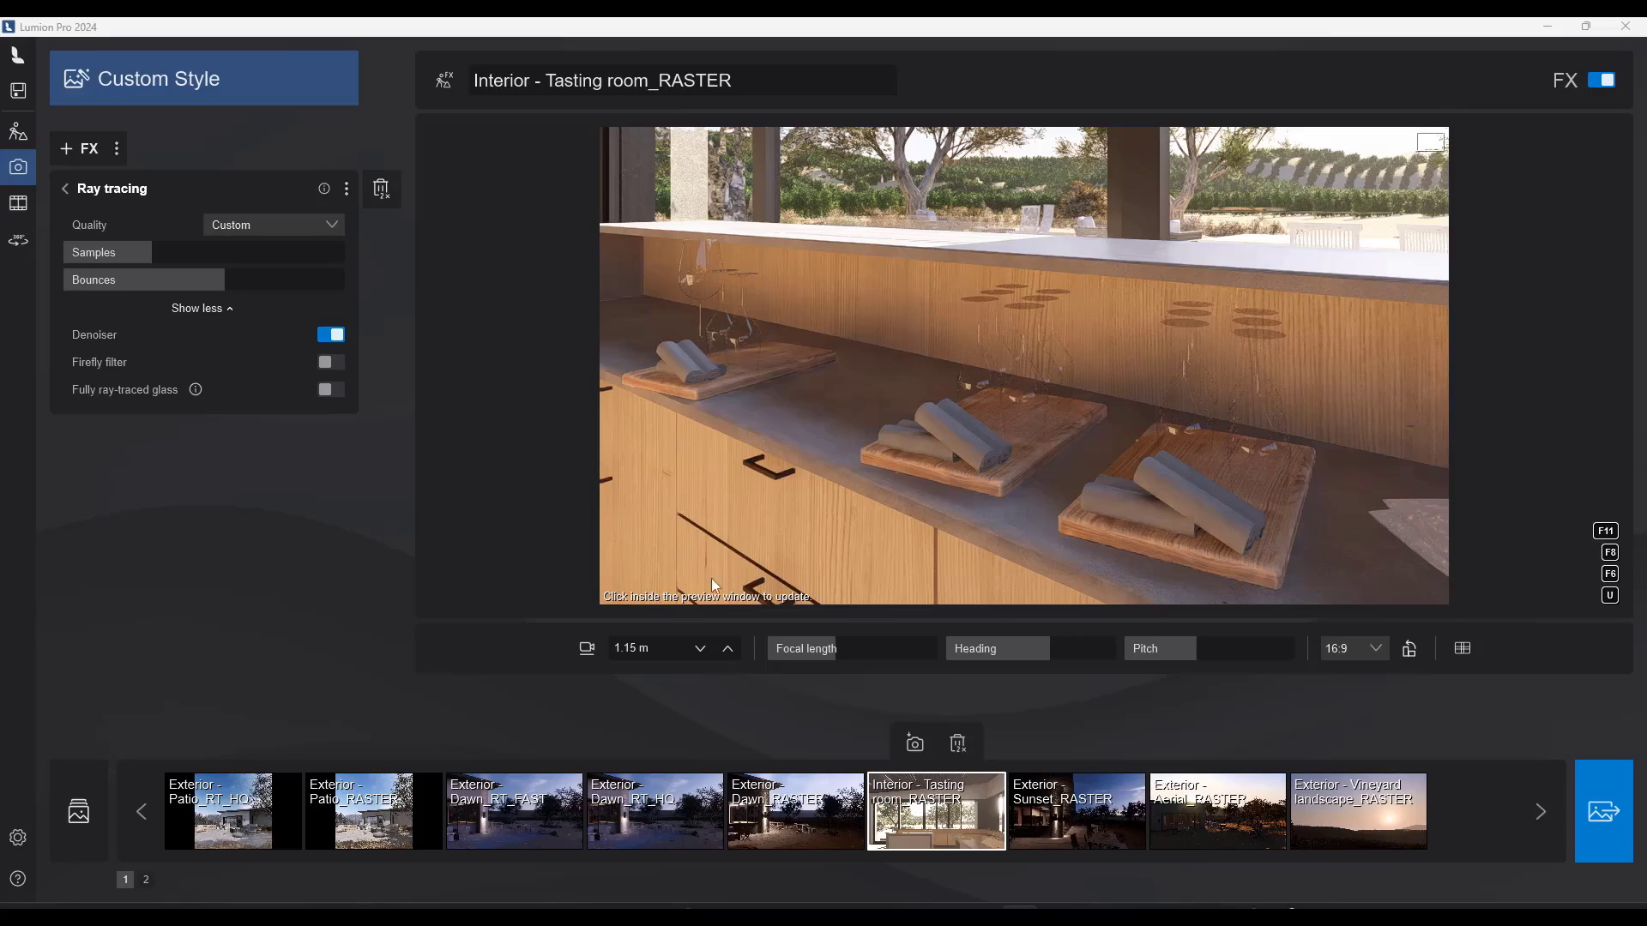
In Lumion, update the Interior - Tasting room_RASTER preview and enable Fully ray-traced glass in its Ray tracing effect
mouse_move(902, 452)
right_mouse_down()
mouse_move(824, 448)
mouse_move(881, 444)
right_mouse_up()
left_click(882, 443)
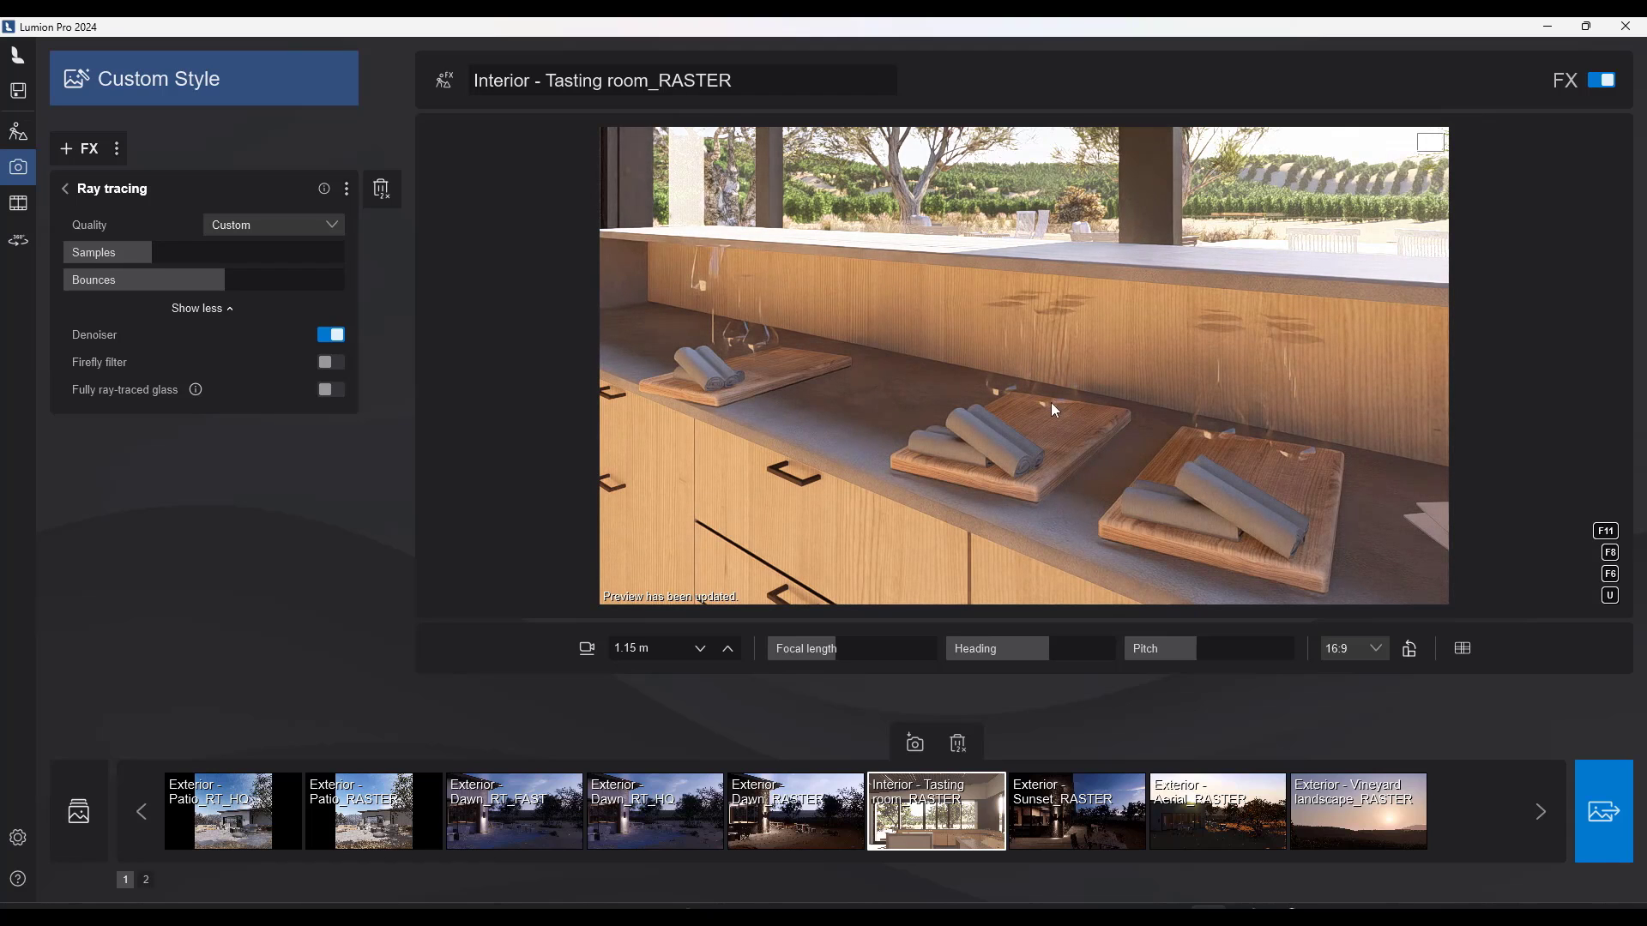
left_click(102, 190)
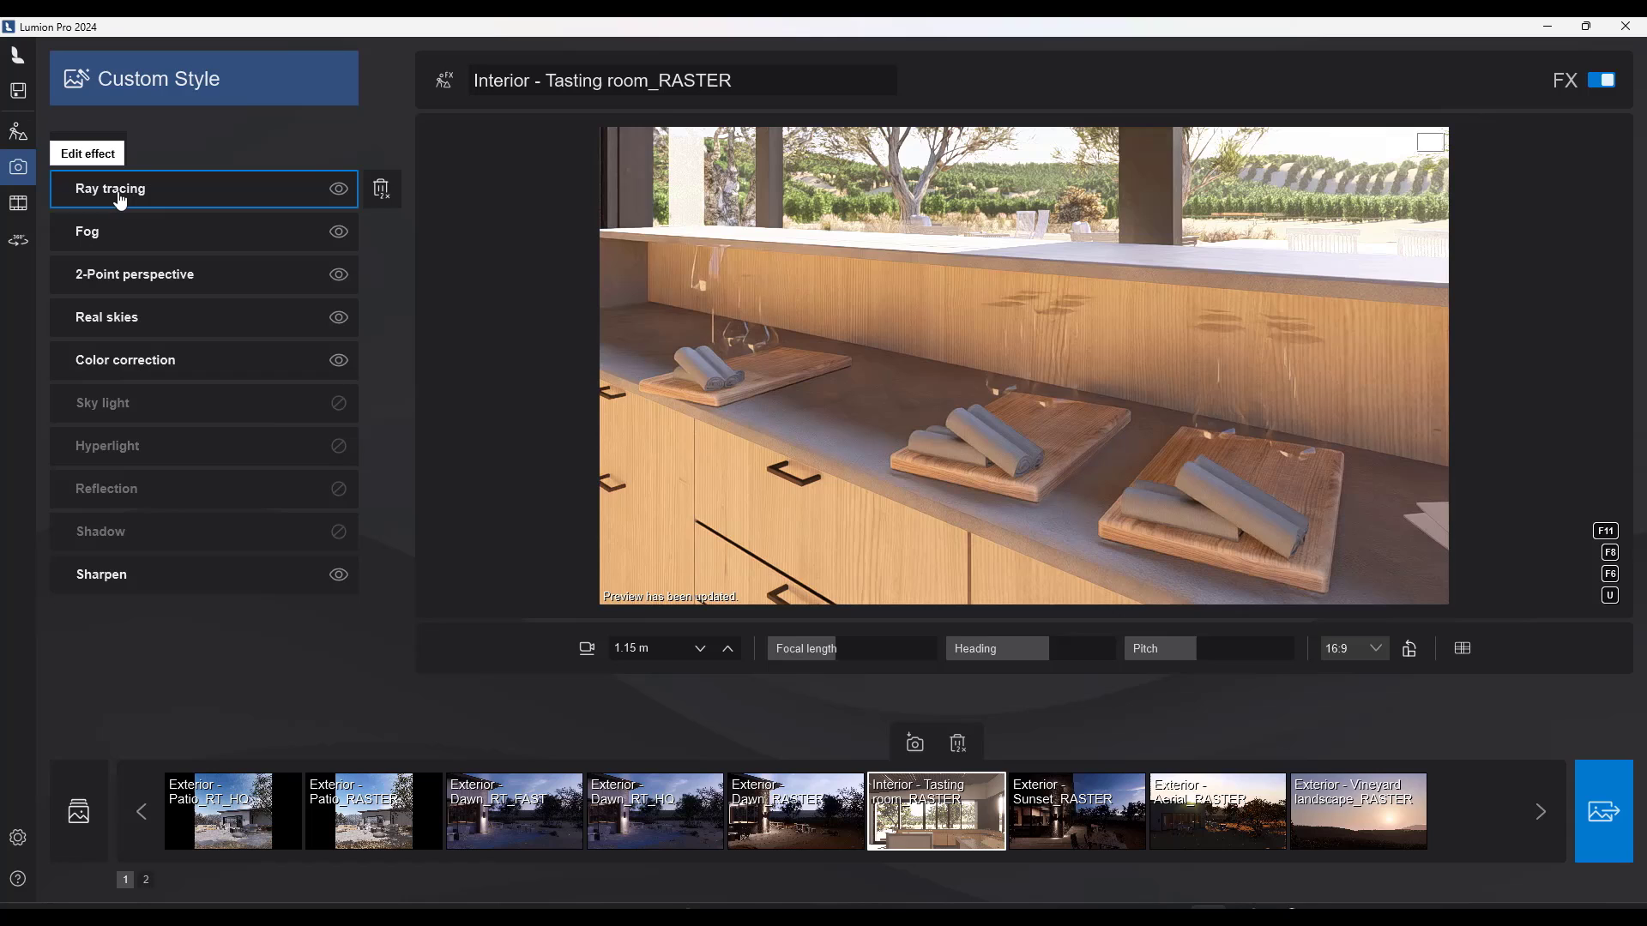
left_click(121, 200)
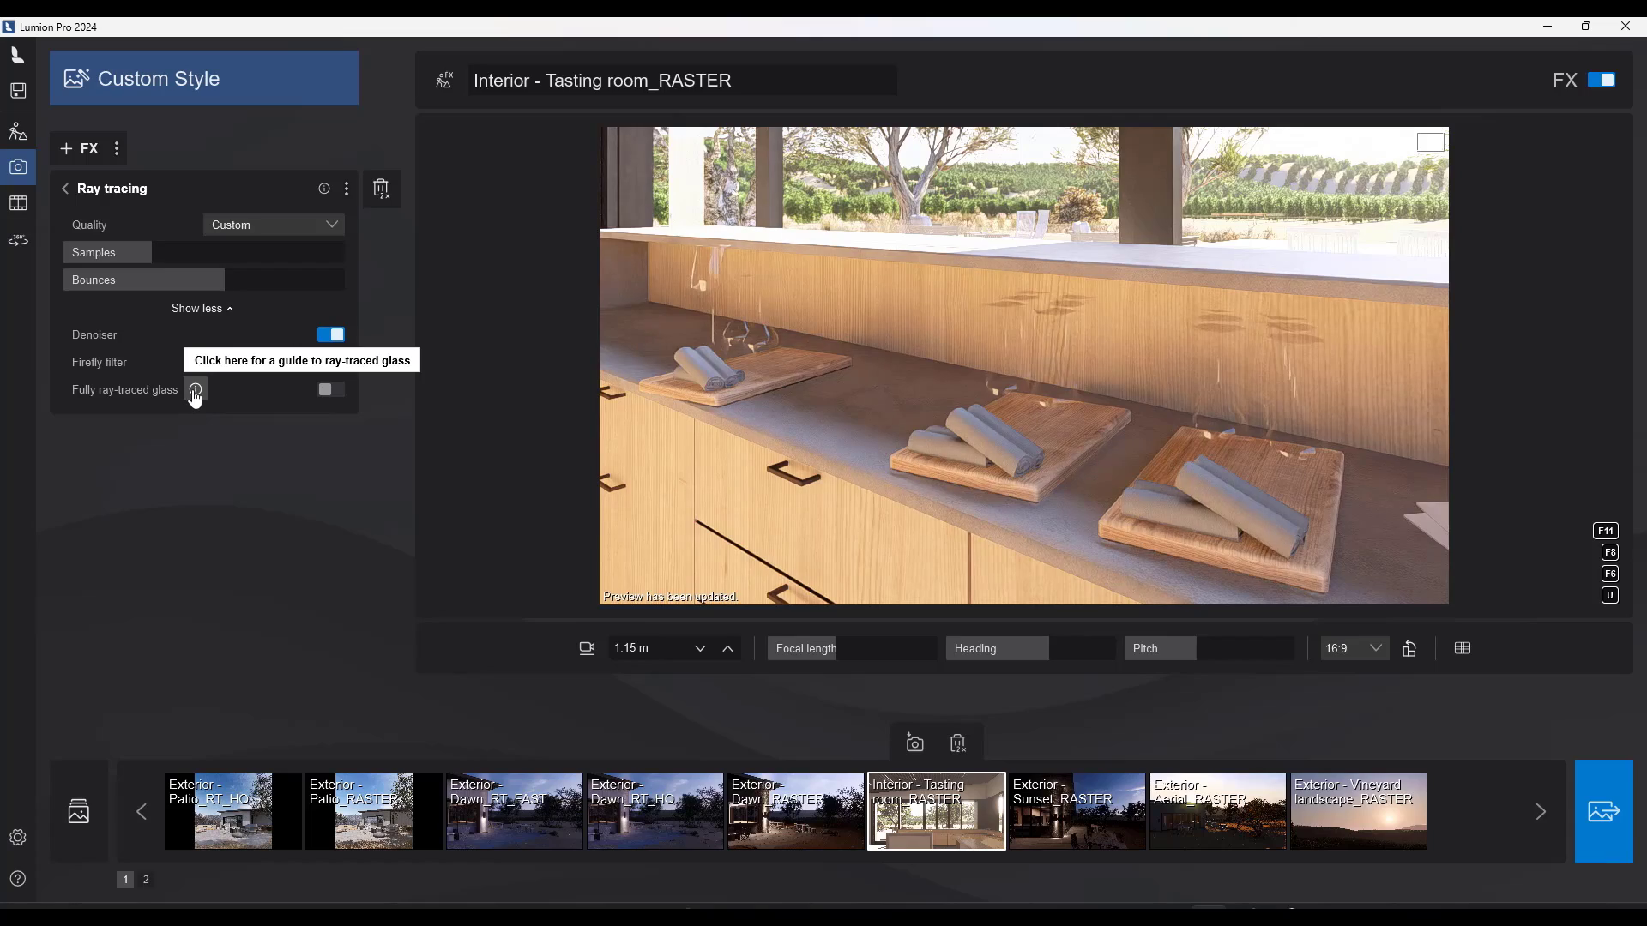
left_click(330, 390)
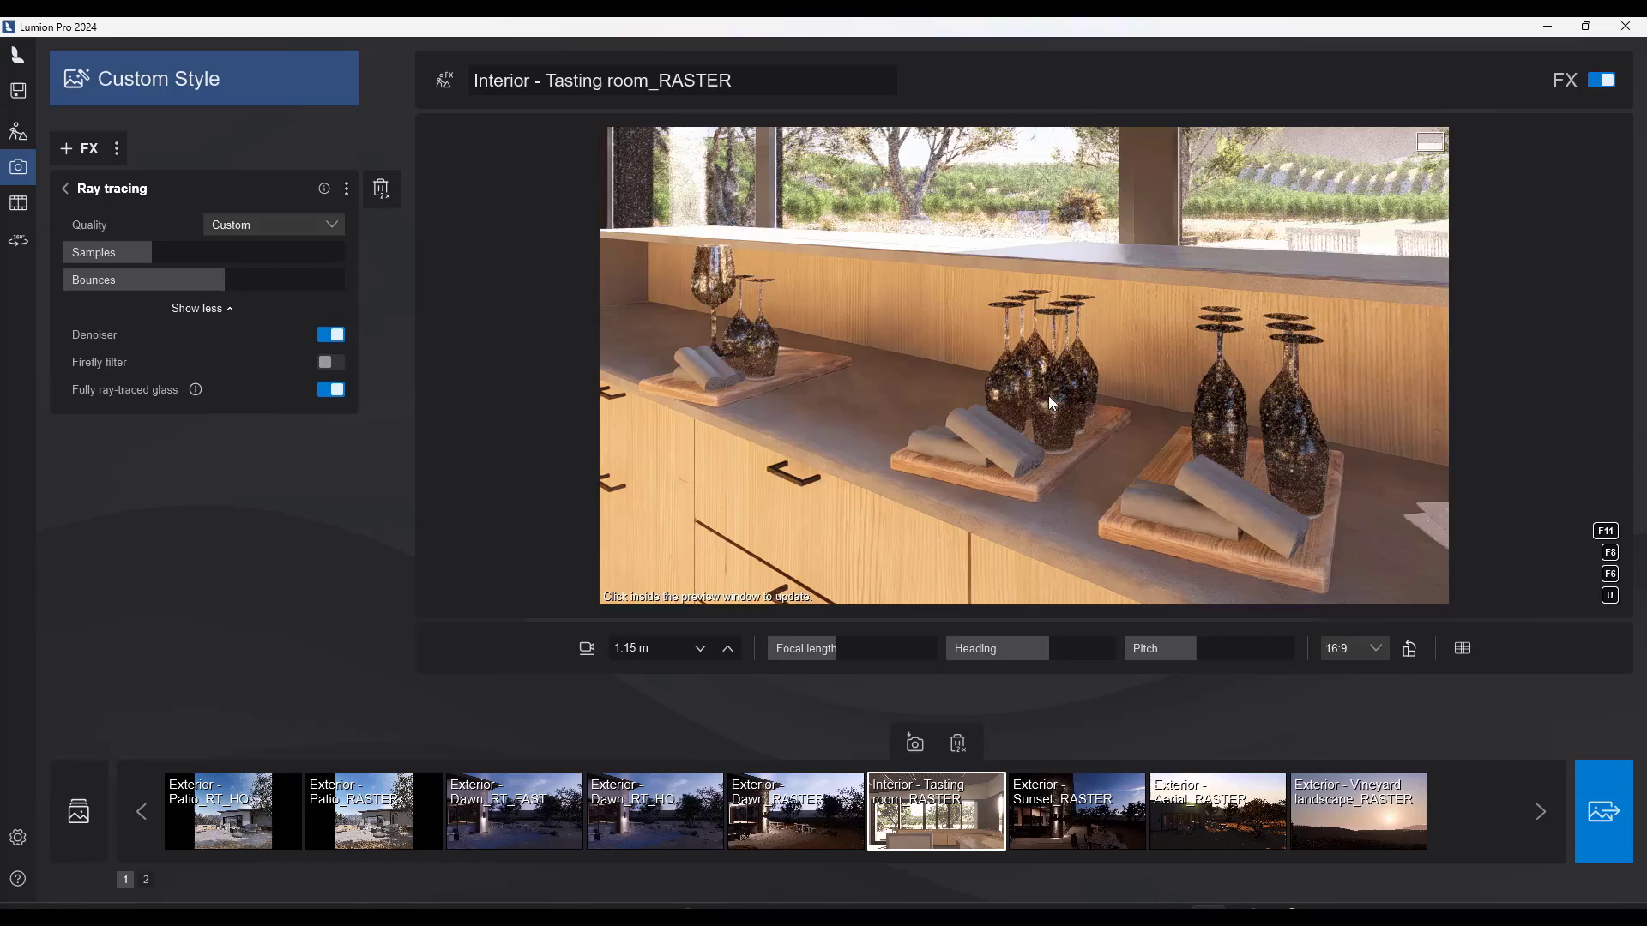
Move the photo camera close to the wine glasses at about 1.04 m height and update the ray-traced preview
key("d")
right_click_drag(1084, 434, 995, 335)
key("s")
key("w")
key("w")
key("a")
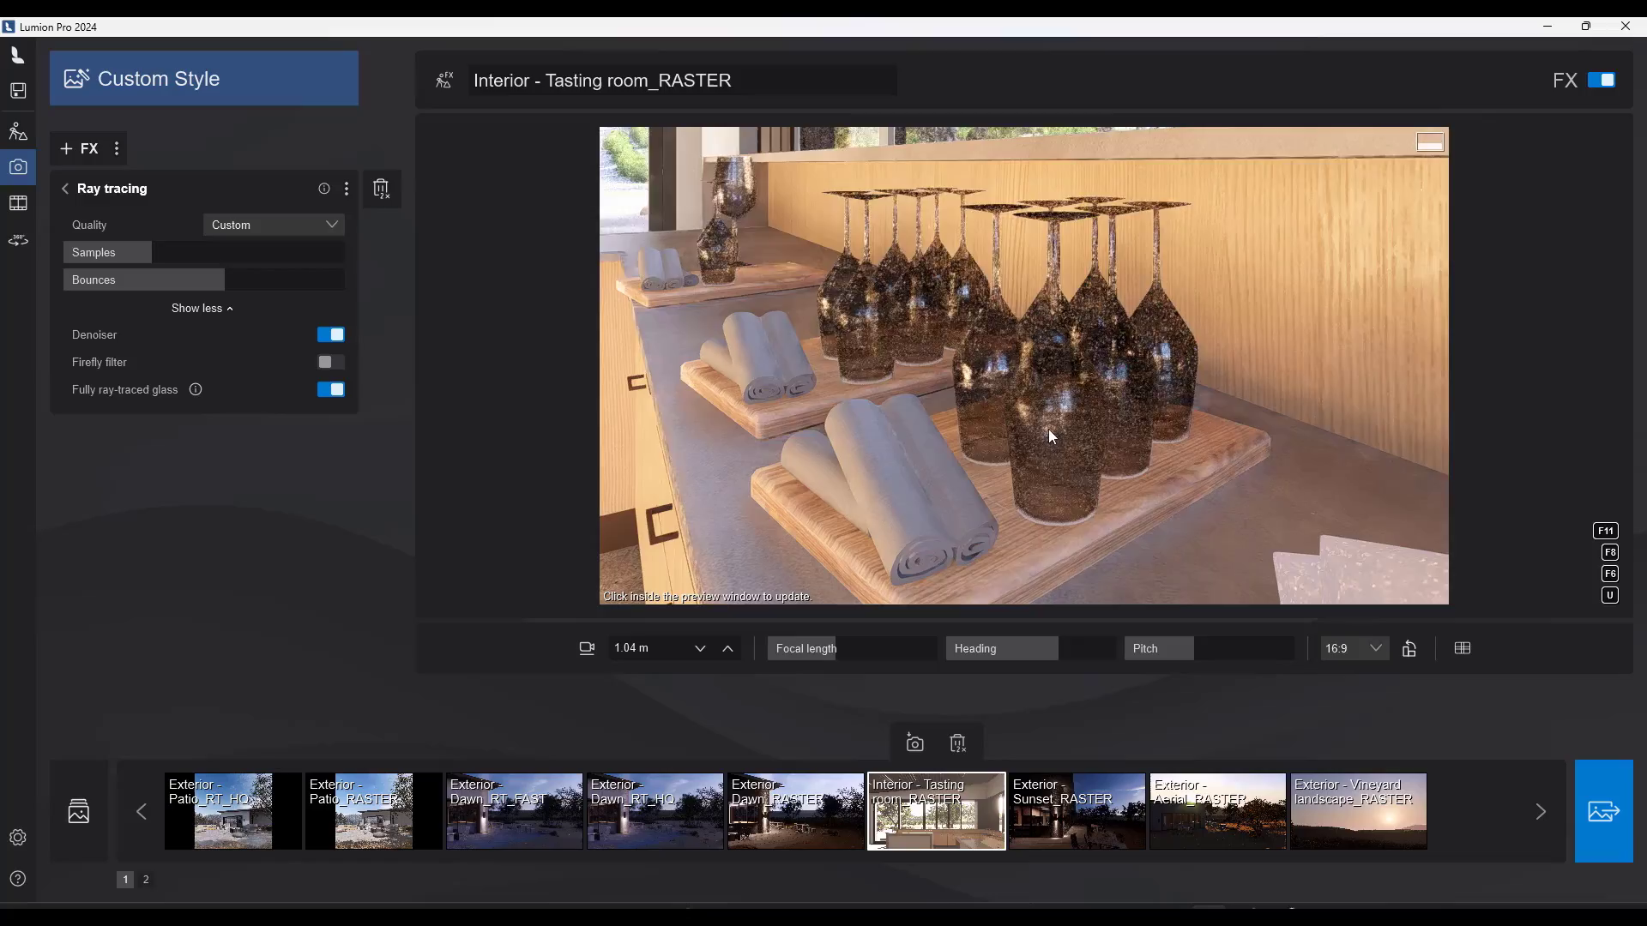
right_click_drag(1048, 424, 1048, 404)
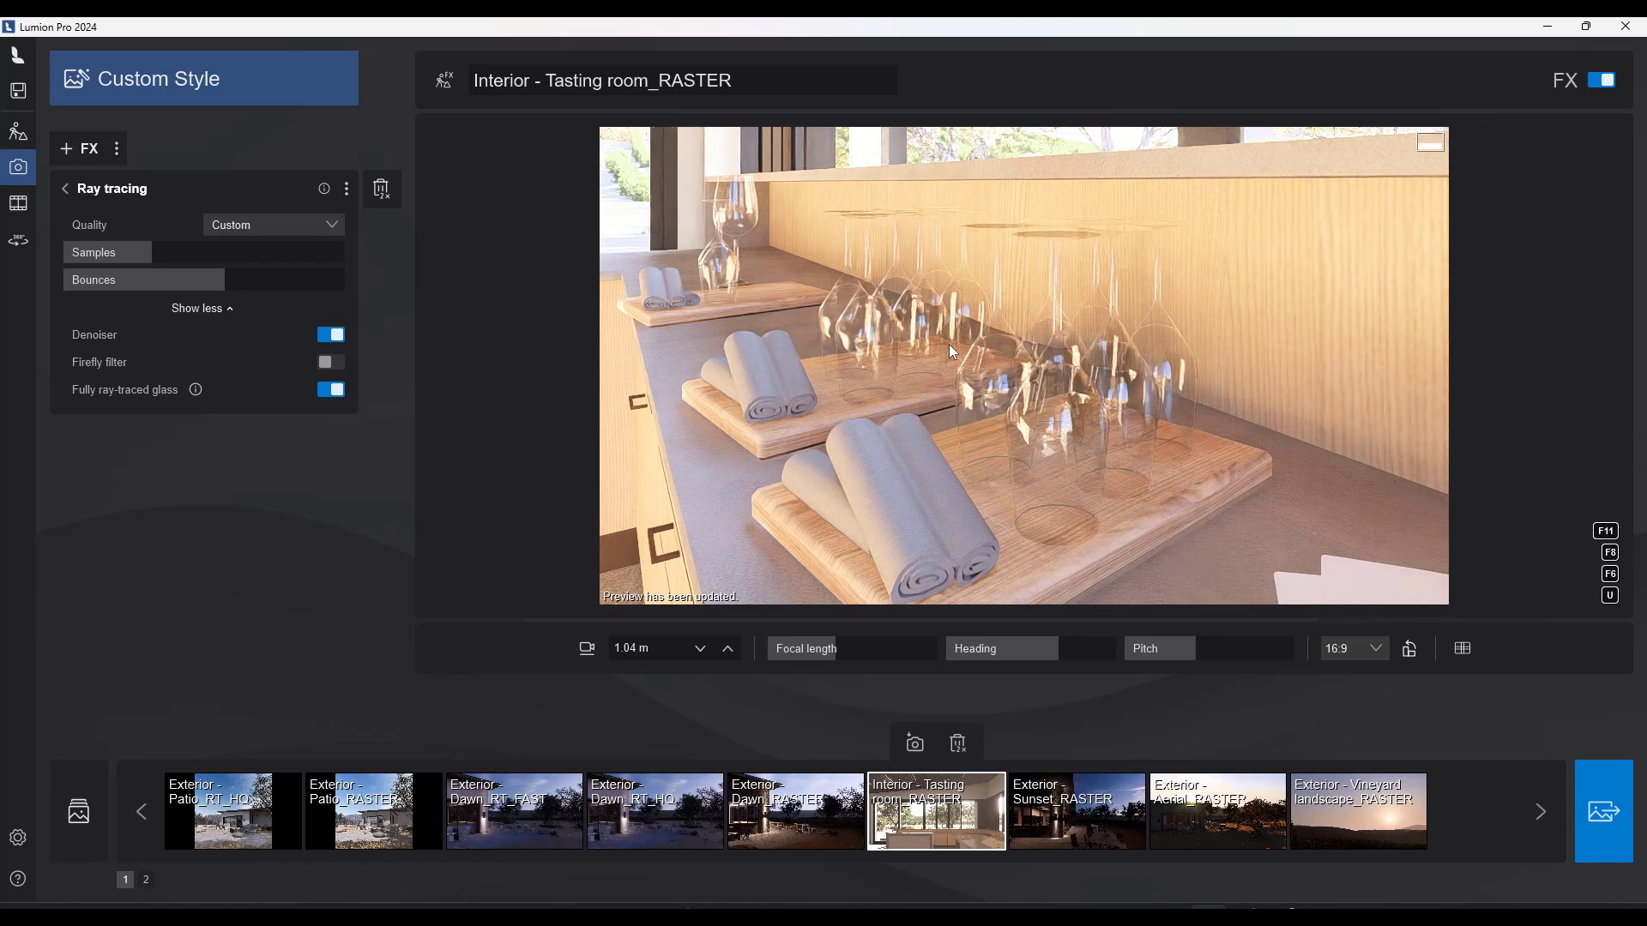
Switch Fully ray-traced glass off and back on to compare how the wine glasses render
left_click(330, 391)
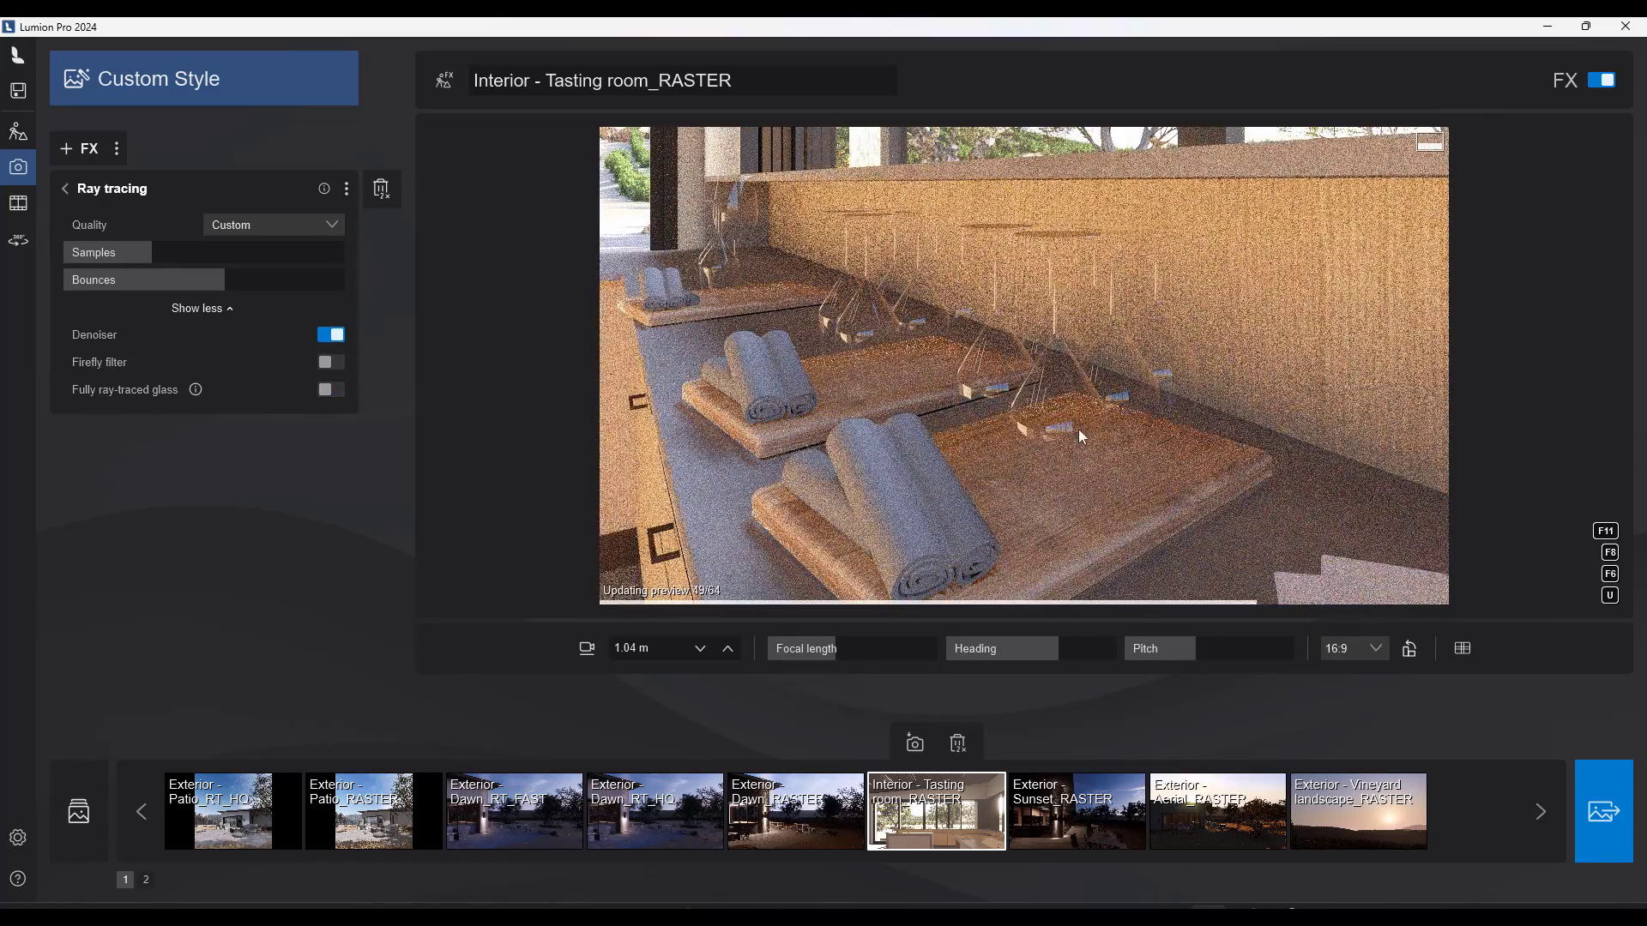
left_click(330, 390)
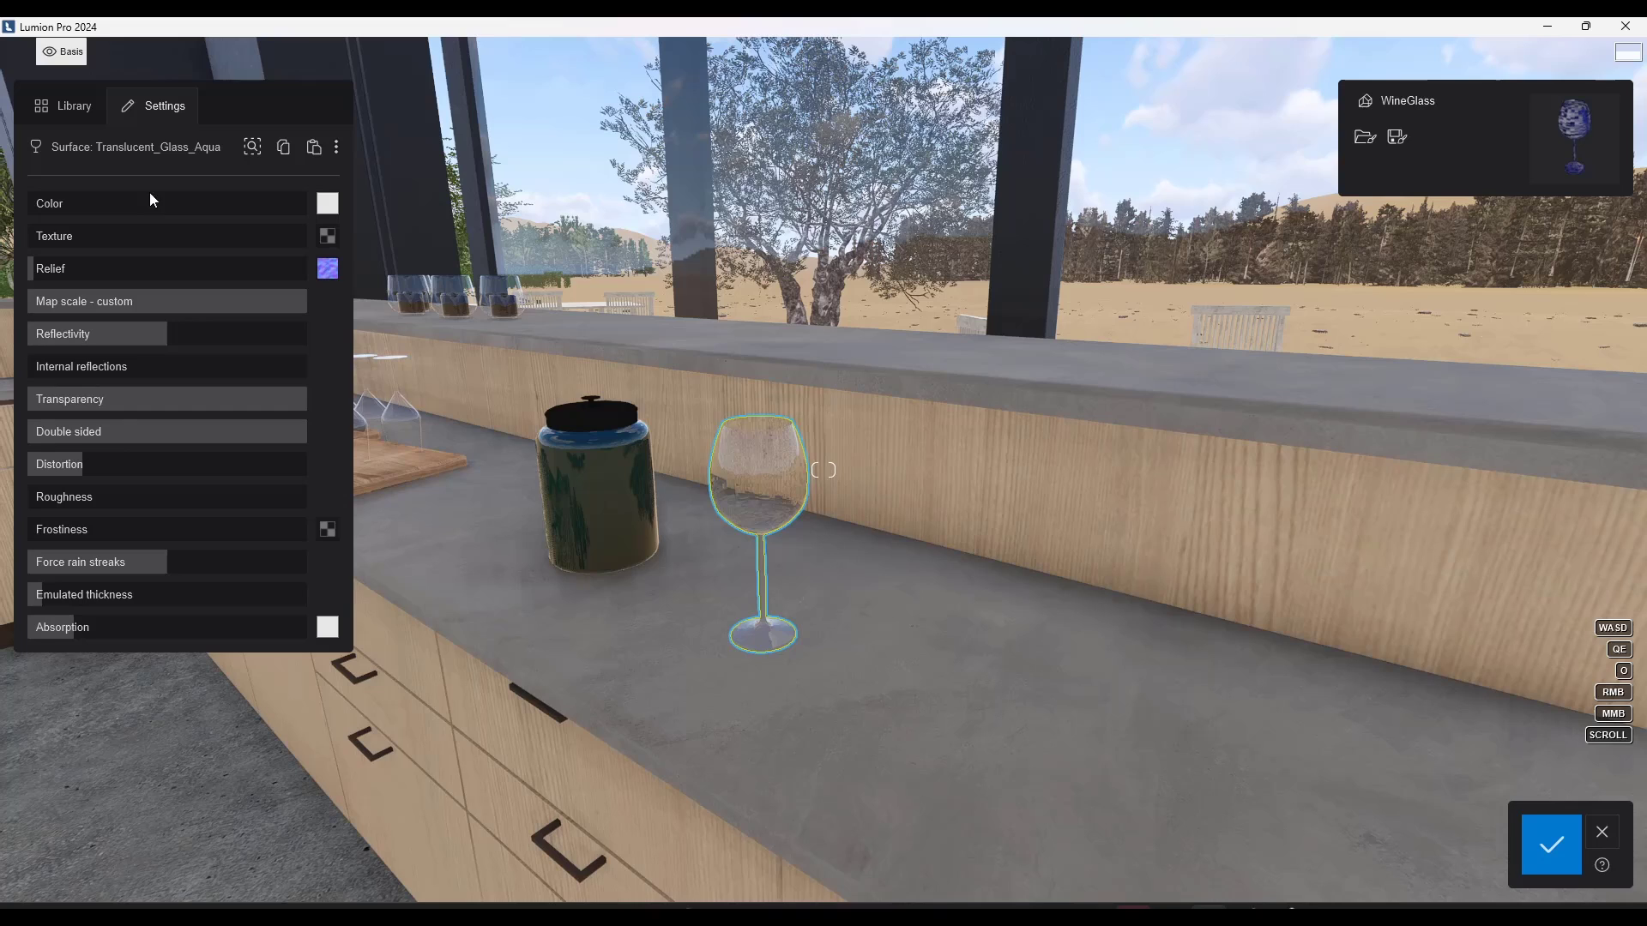
Try a much higher Emulated thickness on the wine glass material, and lower it back to about 2.3 mm
left_click_drag(99, 598, 221, 599)
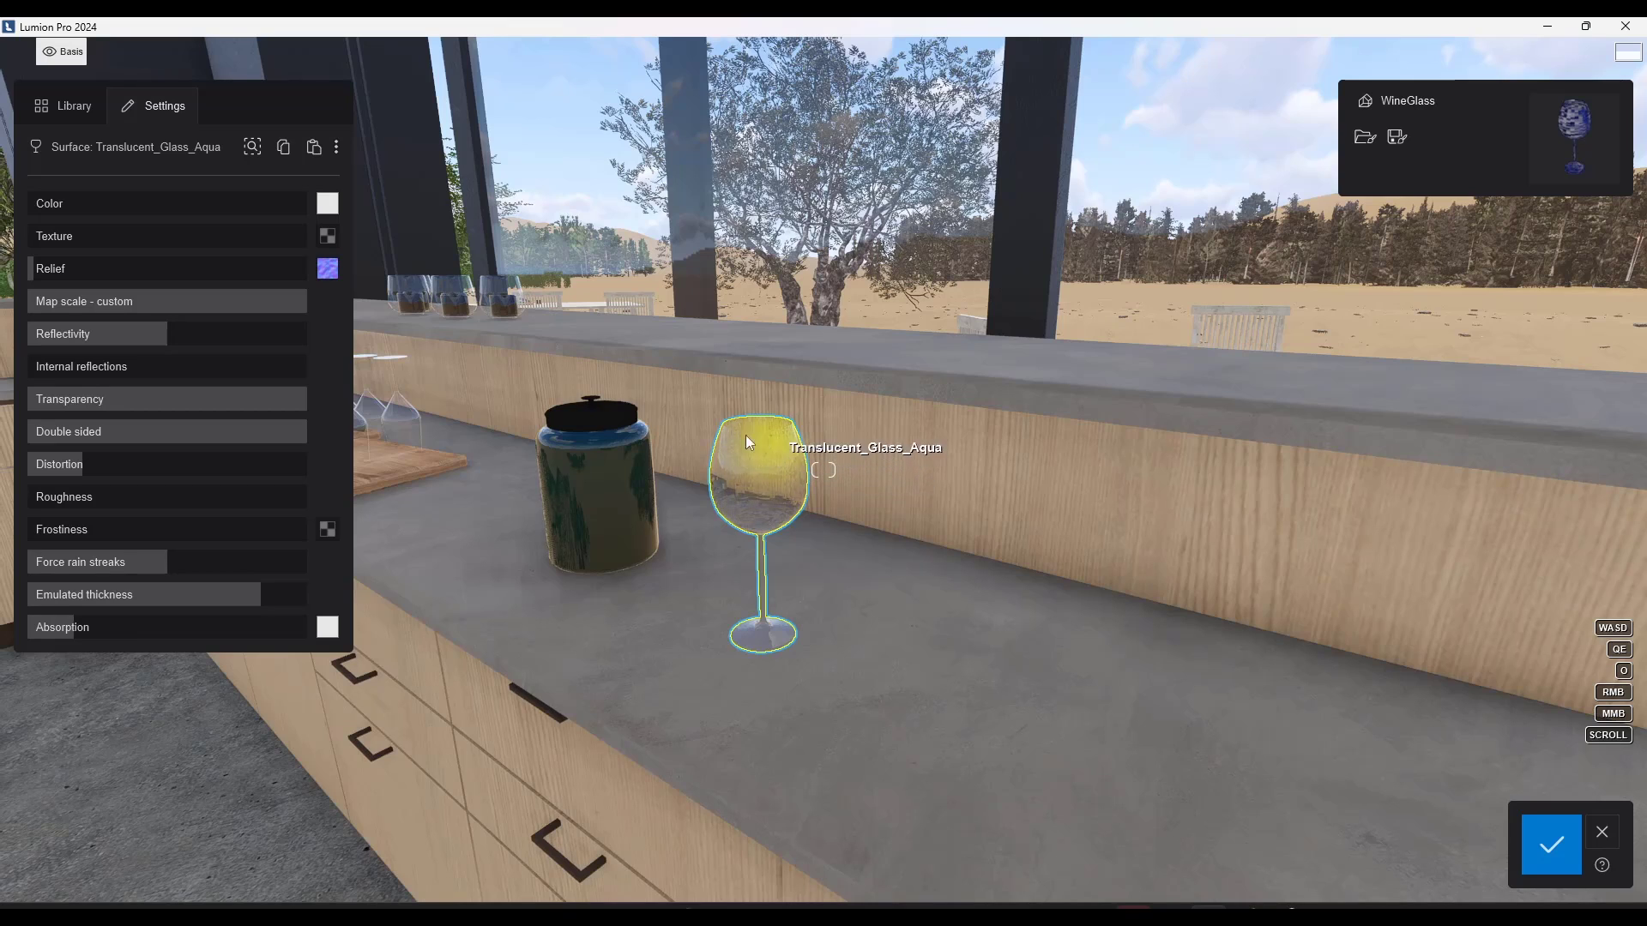
left_click_drag(215, 607, 113, 604)
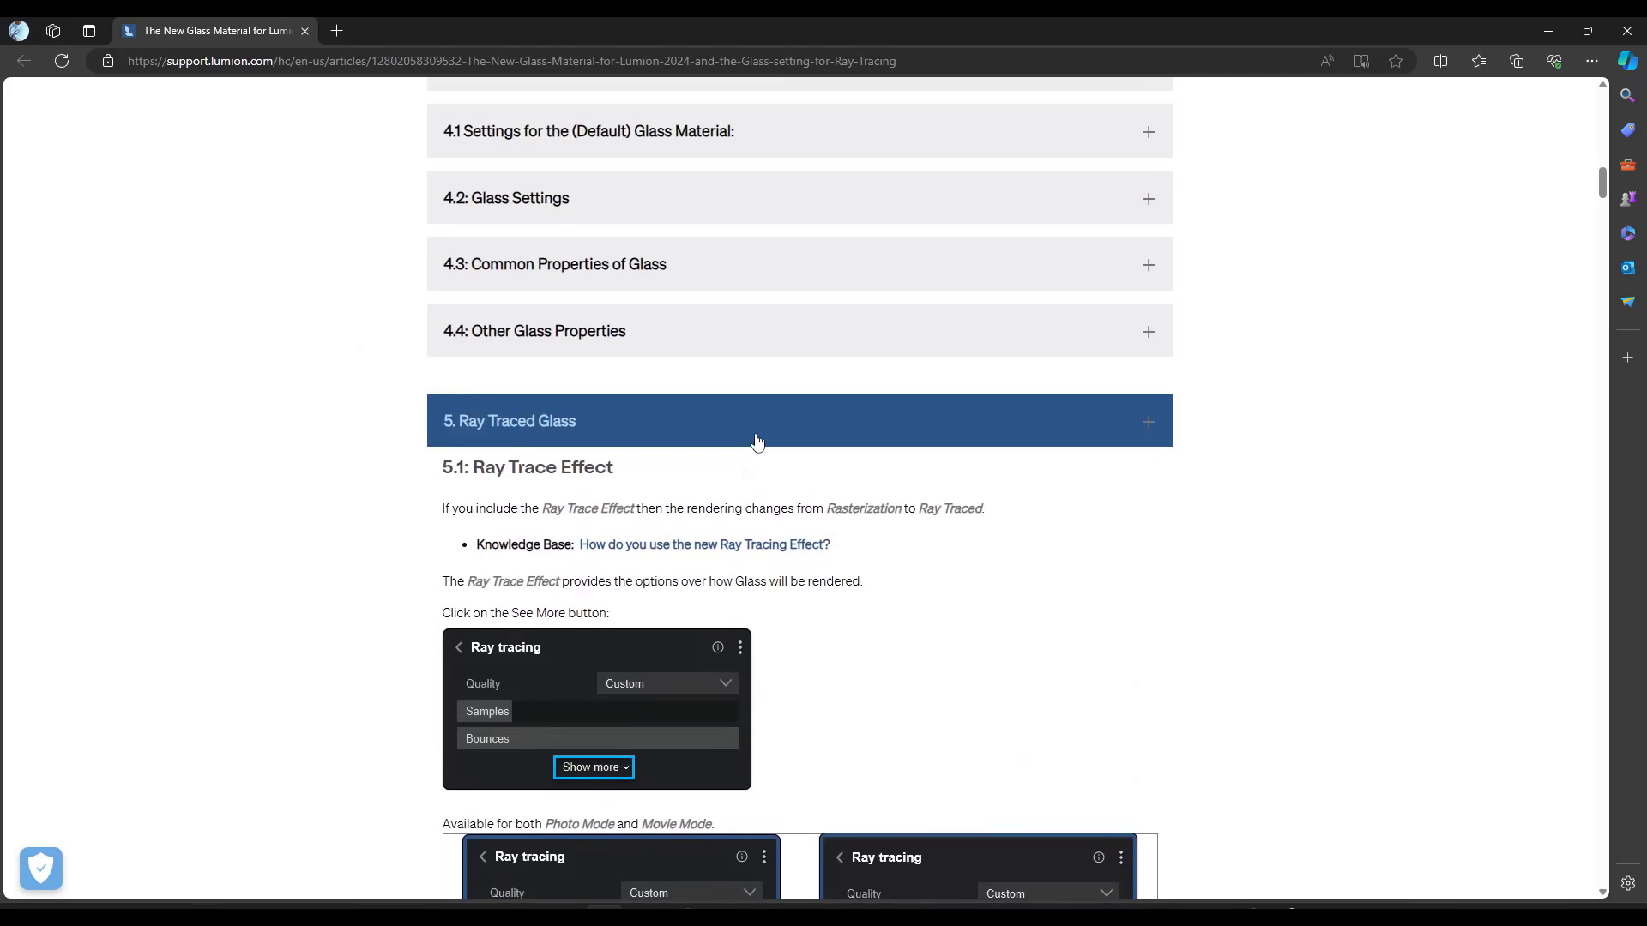
Switch to the glass material support article and examine its topics and section 5.4 on Fully Ray-traced versus Standard Glass
scroll(756, 442, "up", 10)
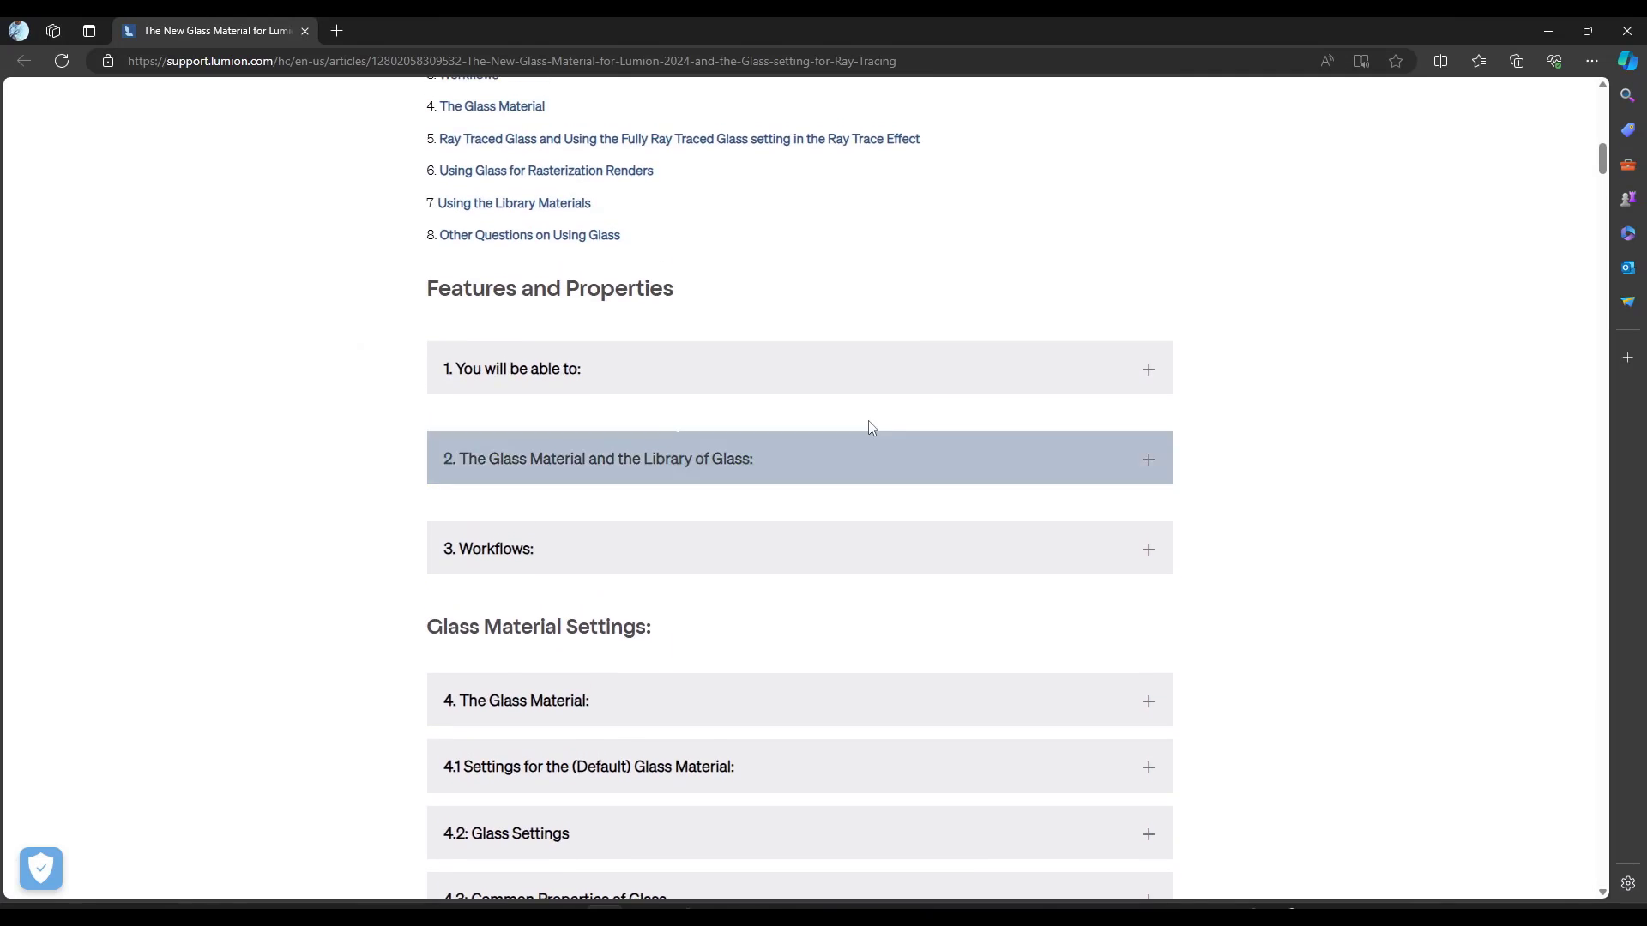
scroll(905, 431, "down", 3)
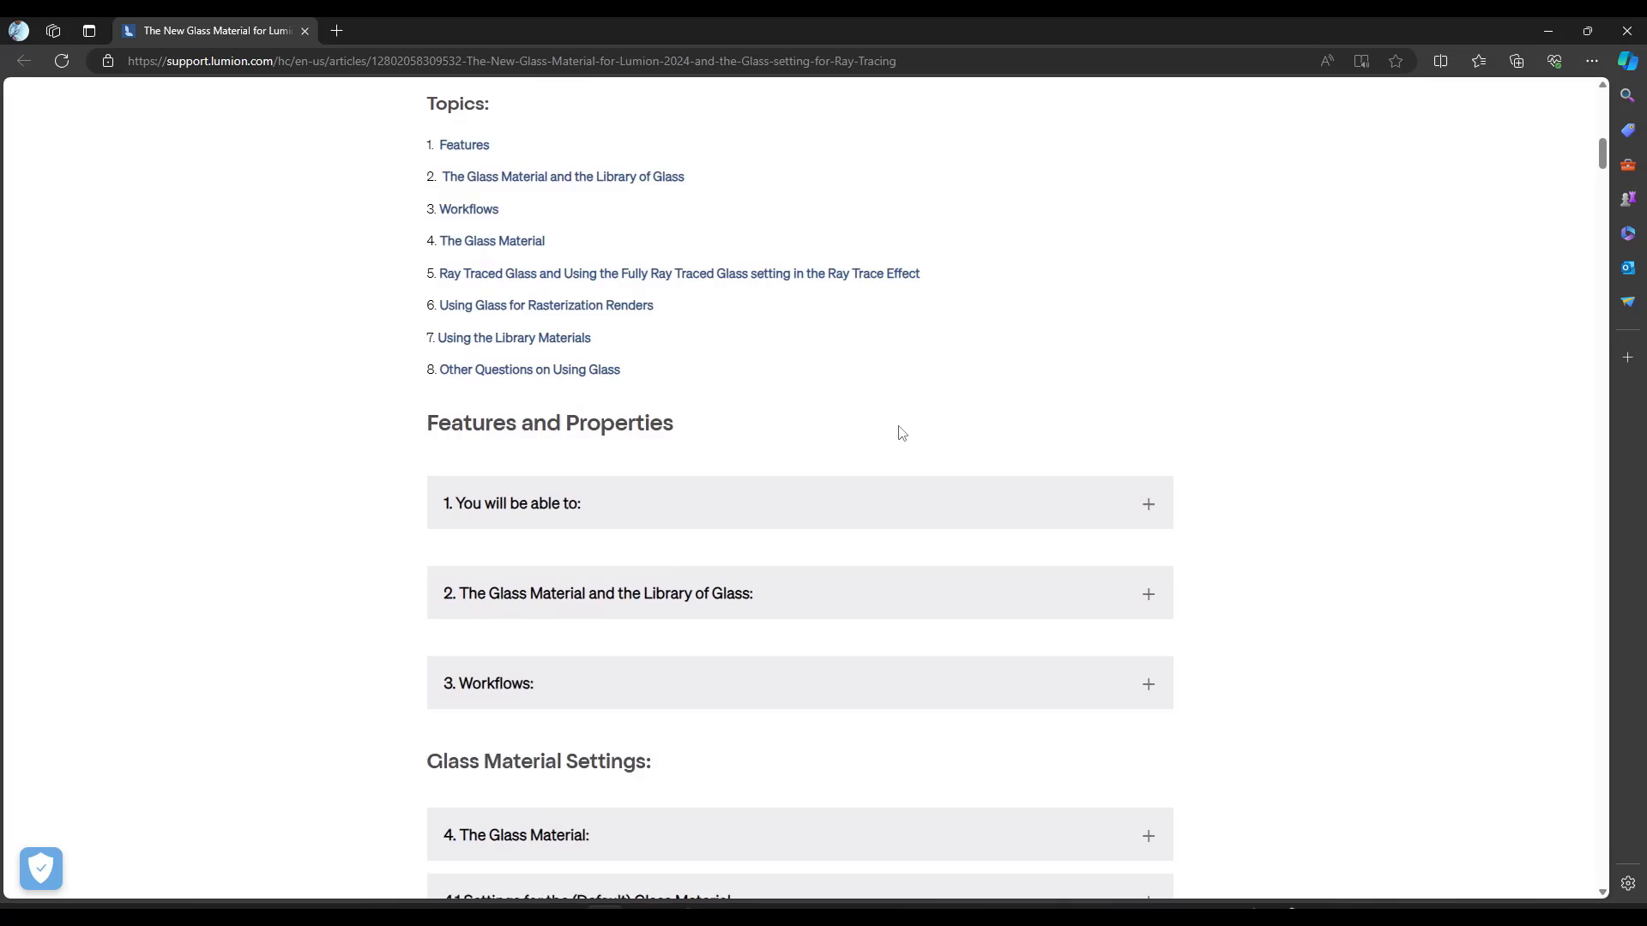
scroll(911, 423, "up", 4)
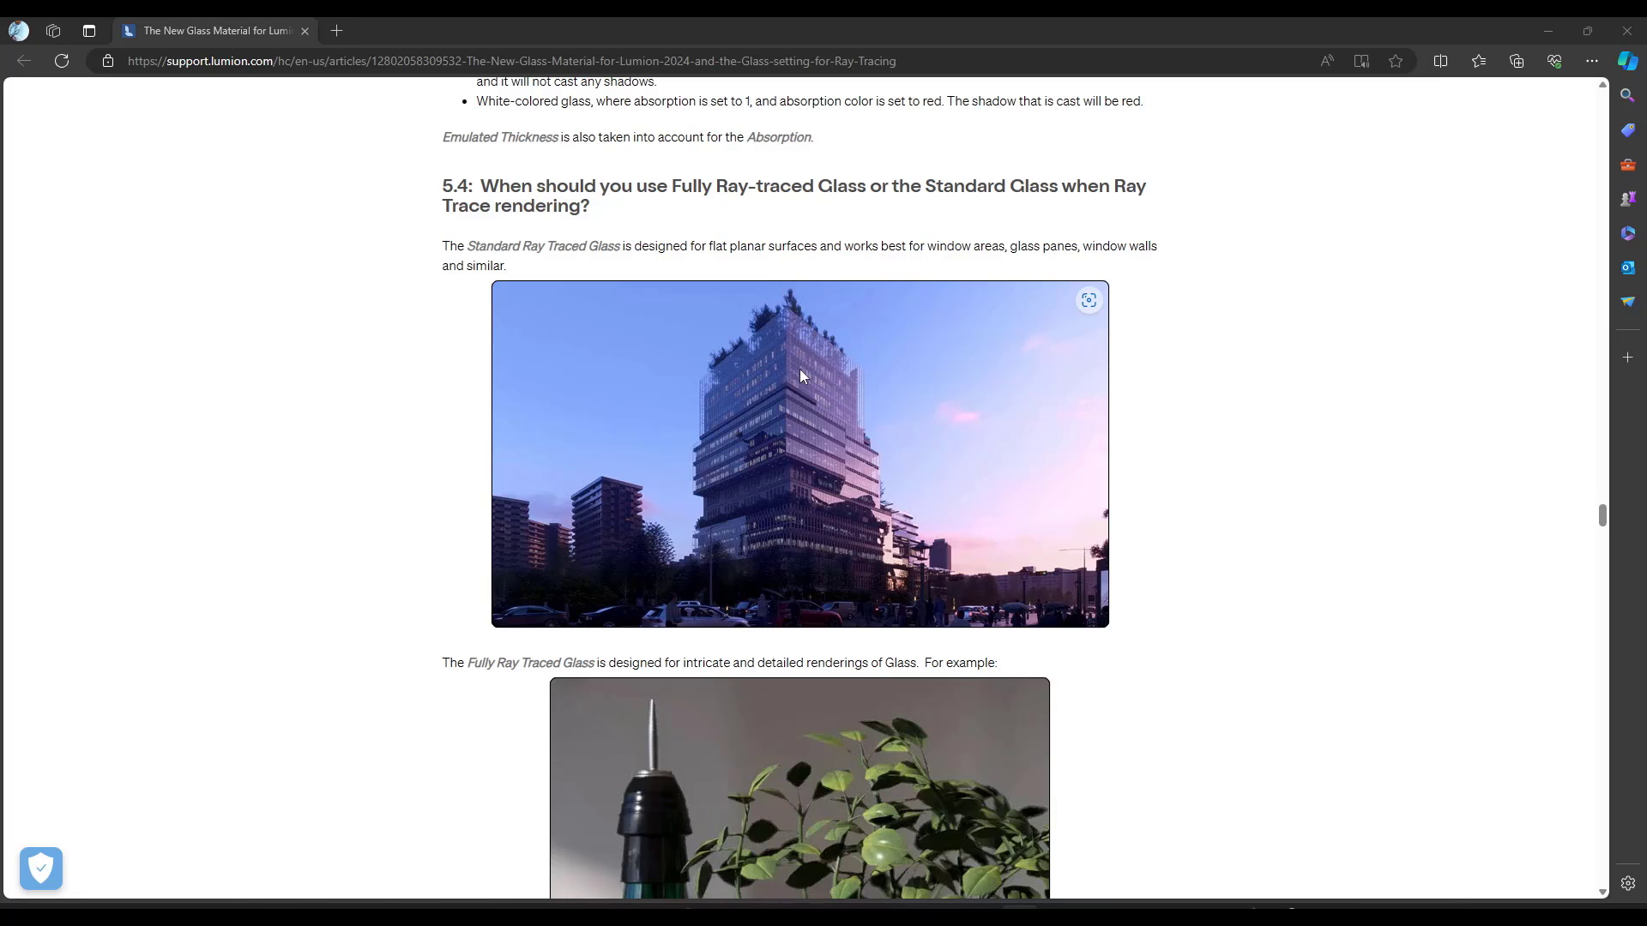
scroll(815, 424, "down", 6)
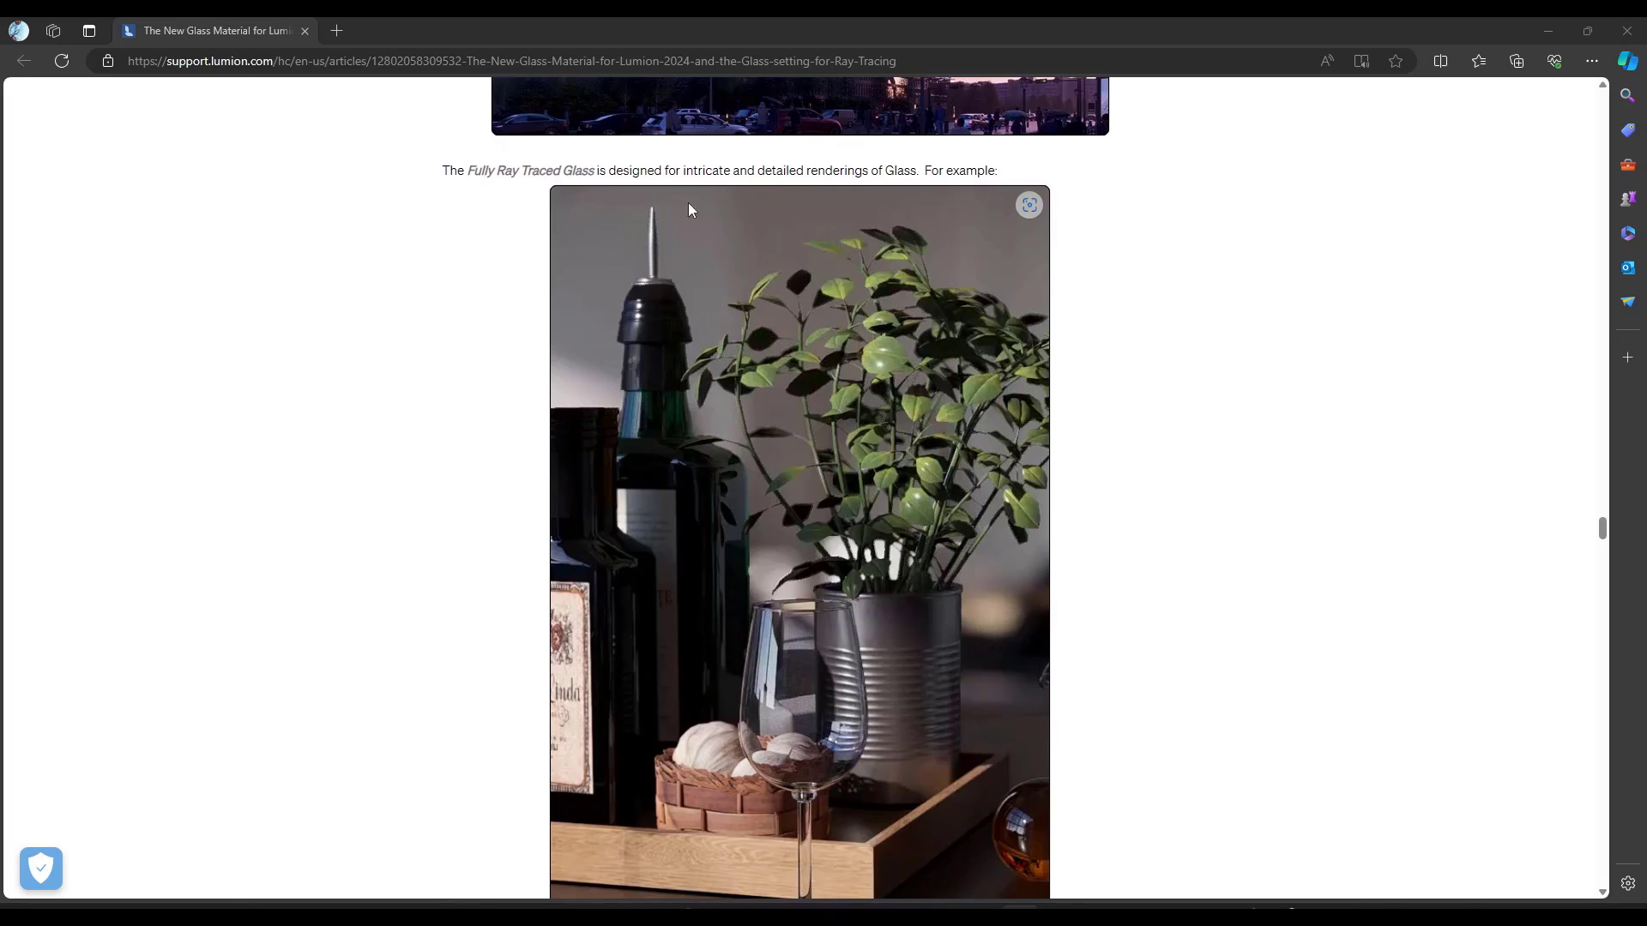
scroll(709, 501, "down", 2)
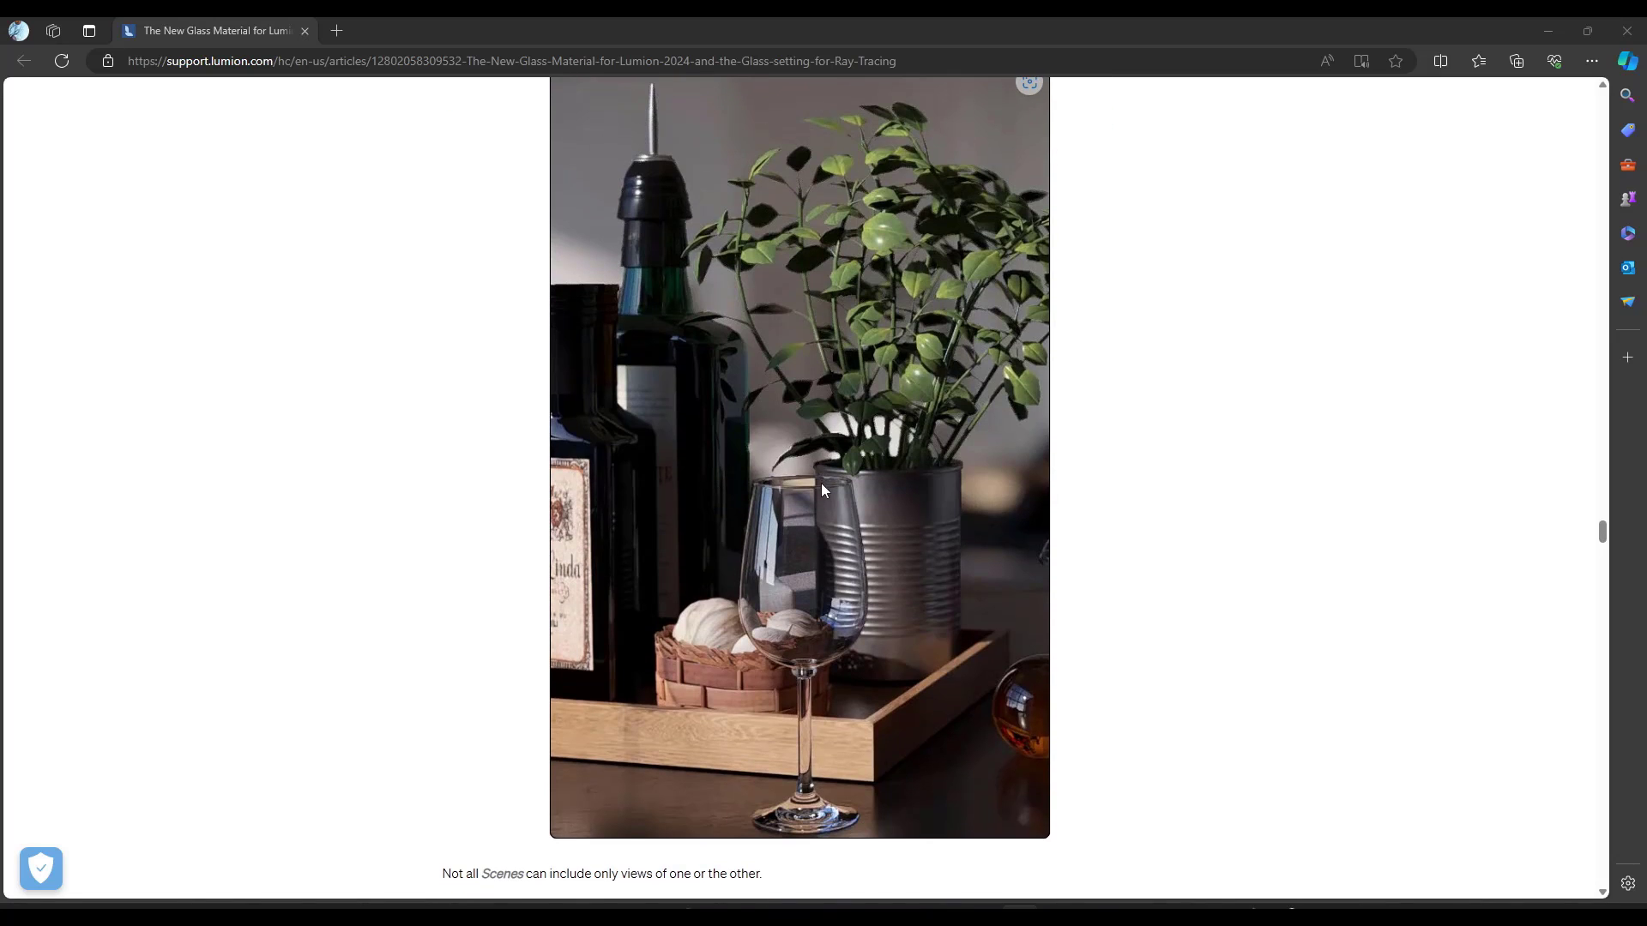
scroll(796, 624, "down", 2)
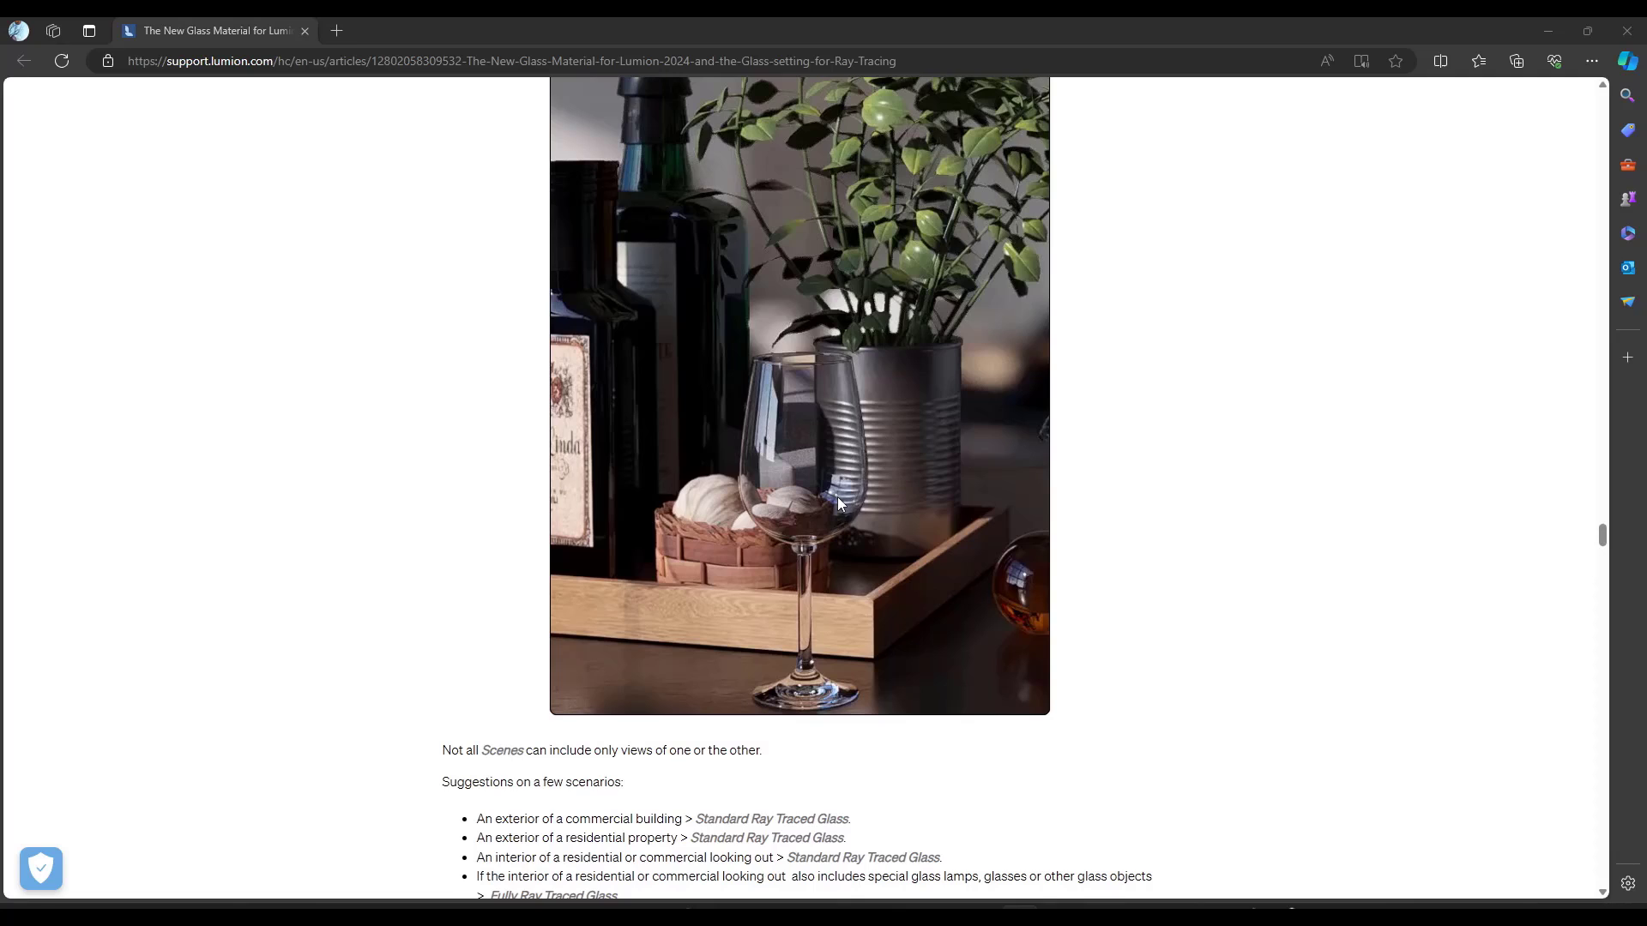
scroll(841, 498, "down", 6)
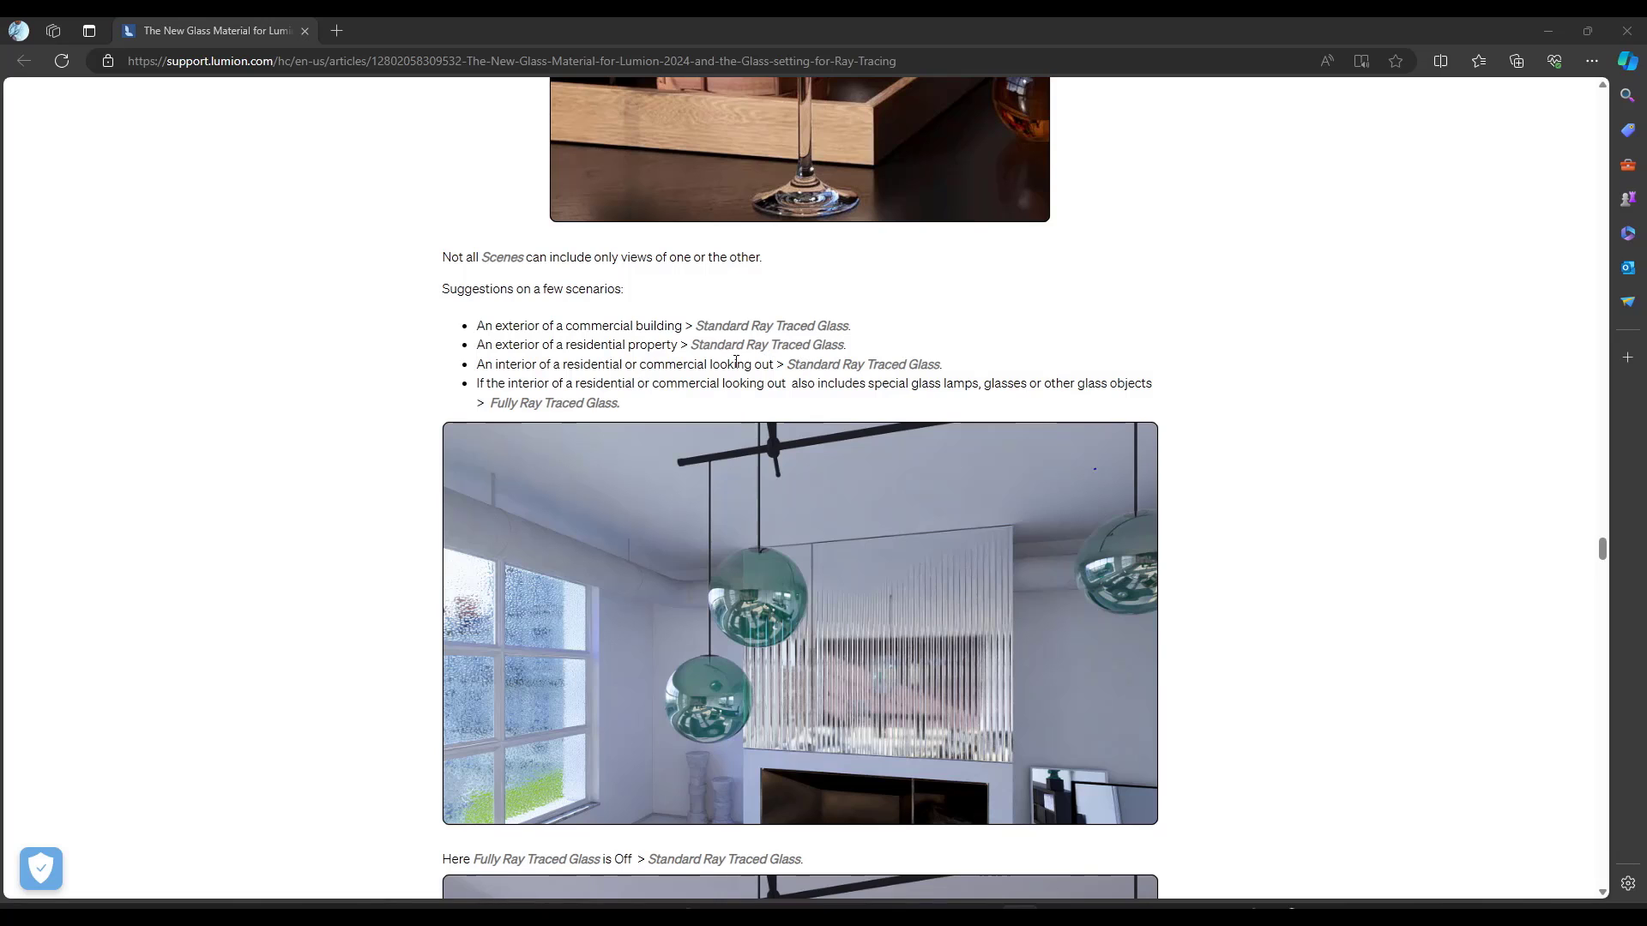
scroll(662, 486, "down", 13)
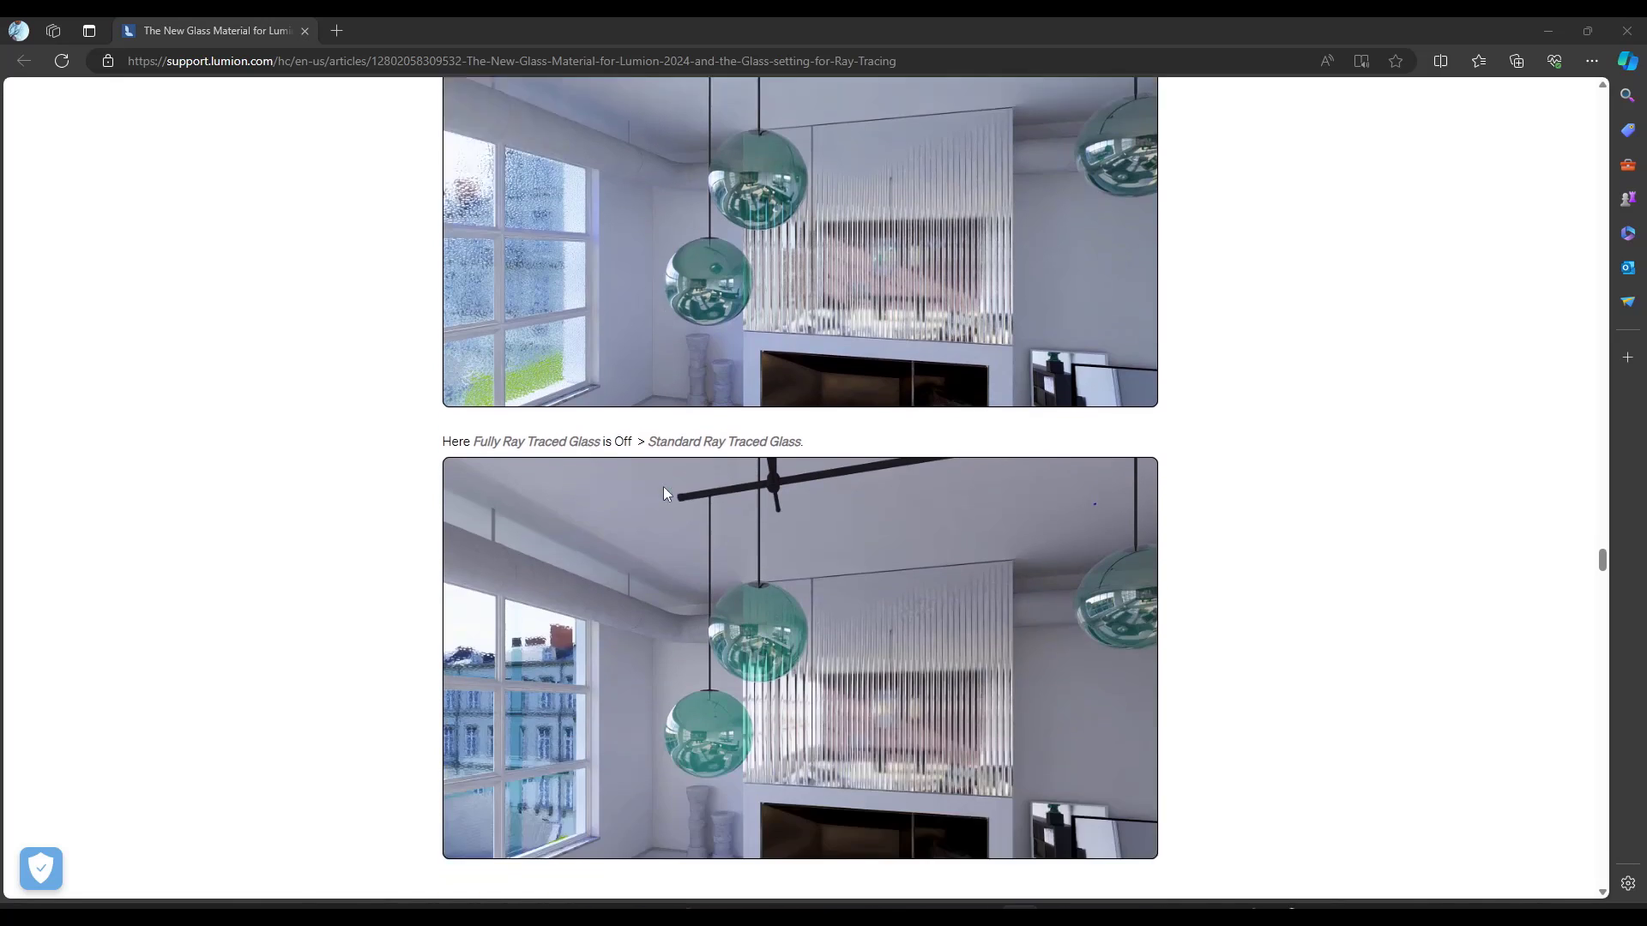
Examine section 8, Other Questions on Using Glass, including reflection limitations and semi-transparent Standard Material surfaces
scroll(696, 437, "down", 15)
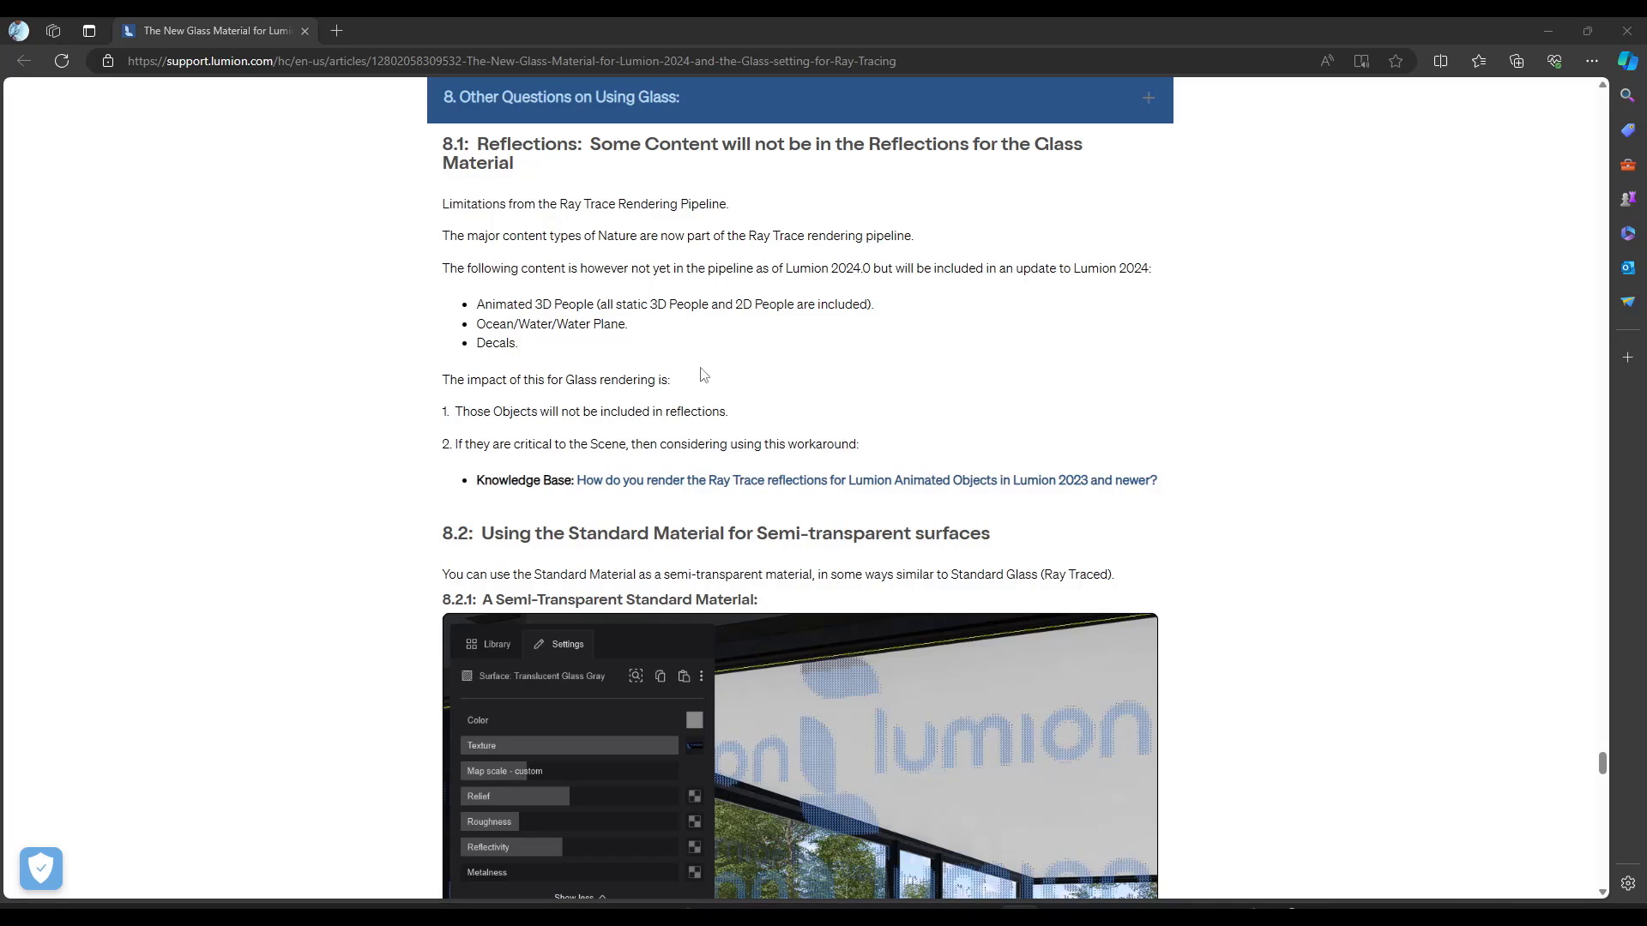
scroll(700, 374, "down", 5)
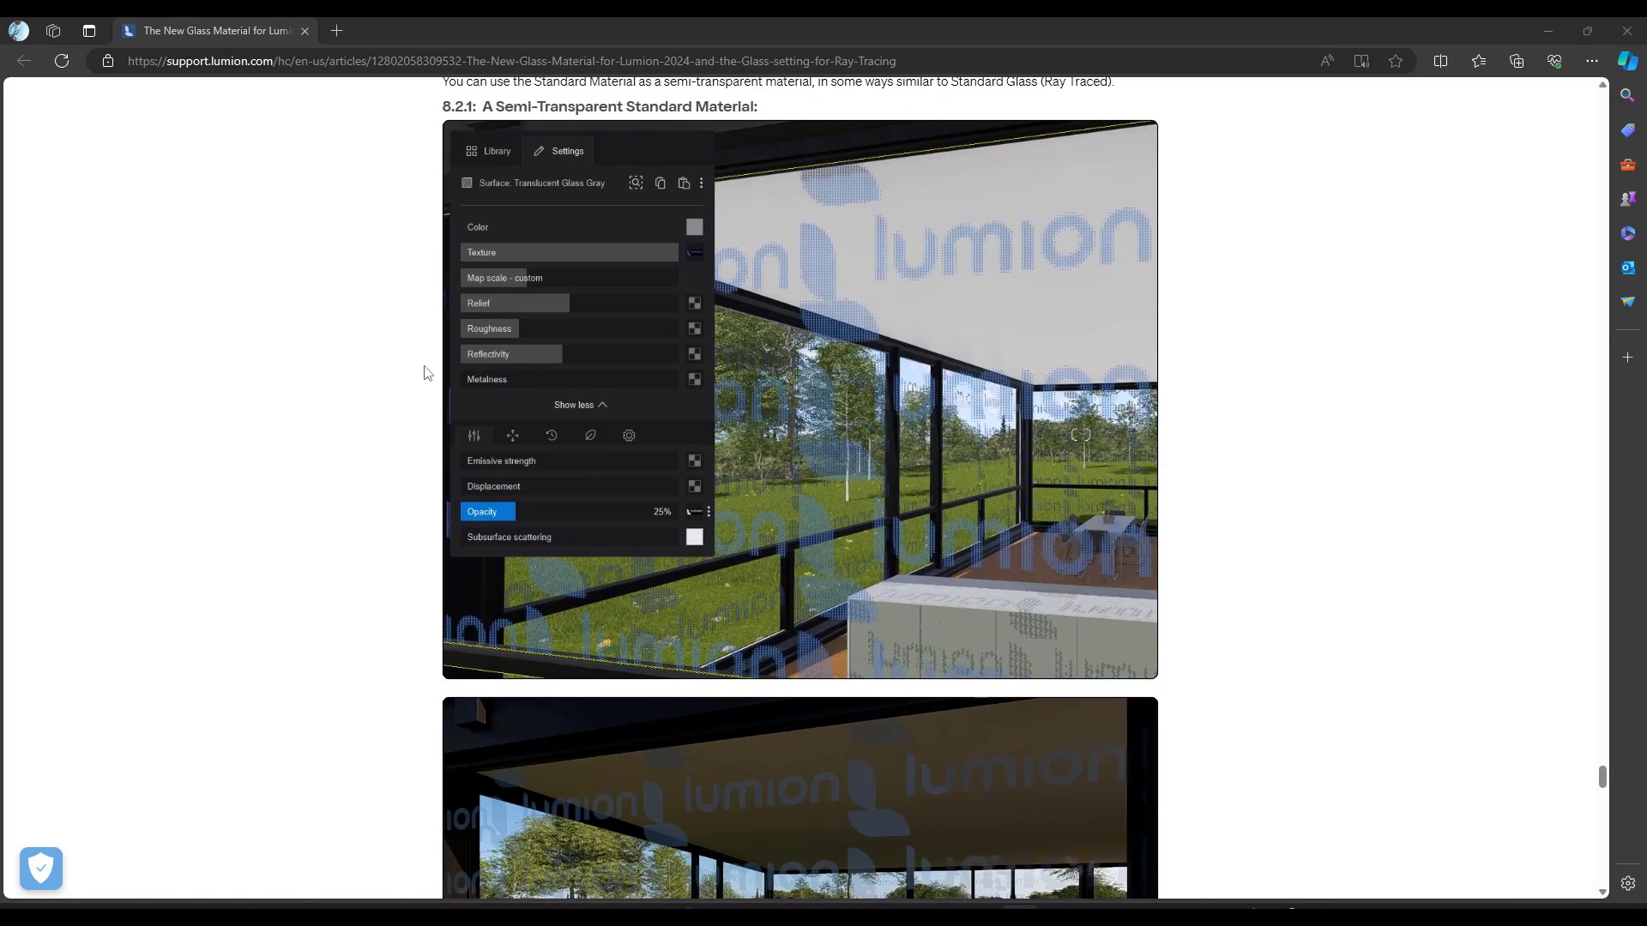
scroll(424, 372, "down", 20)
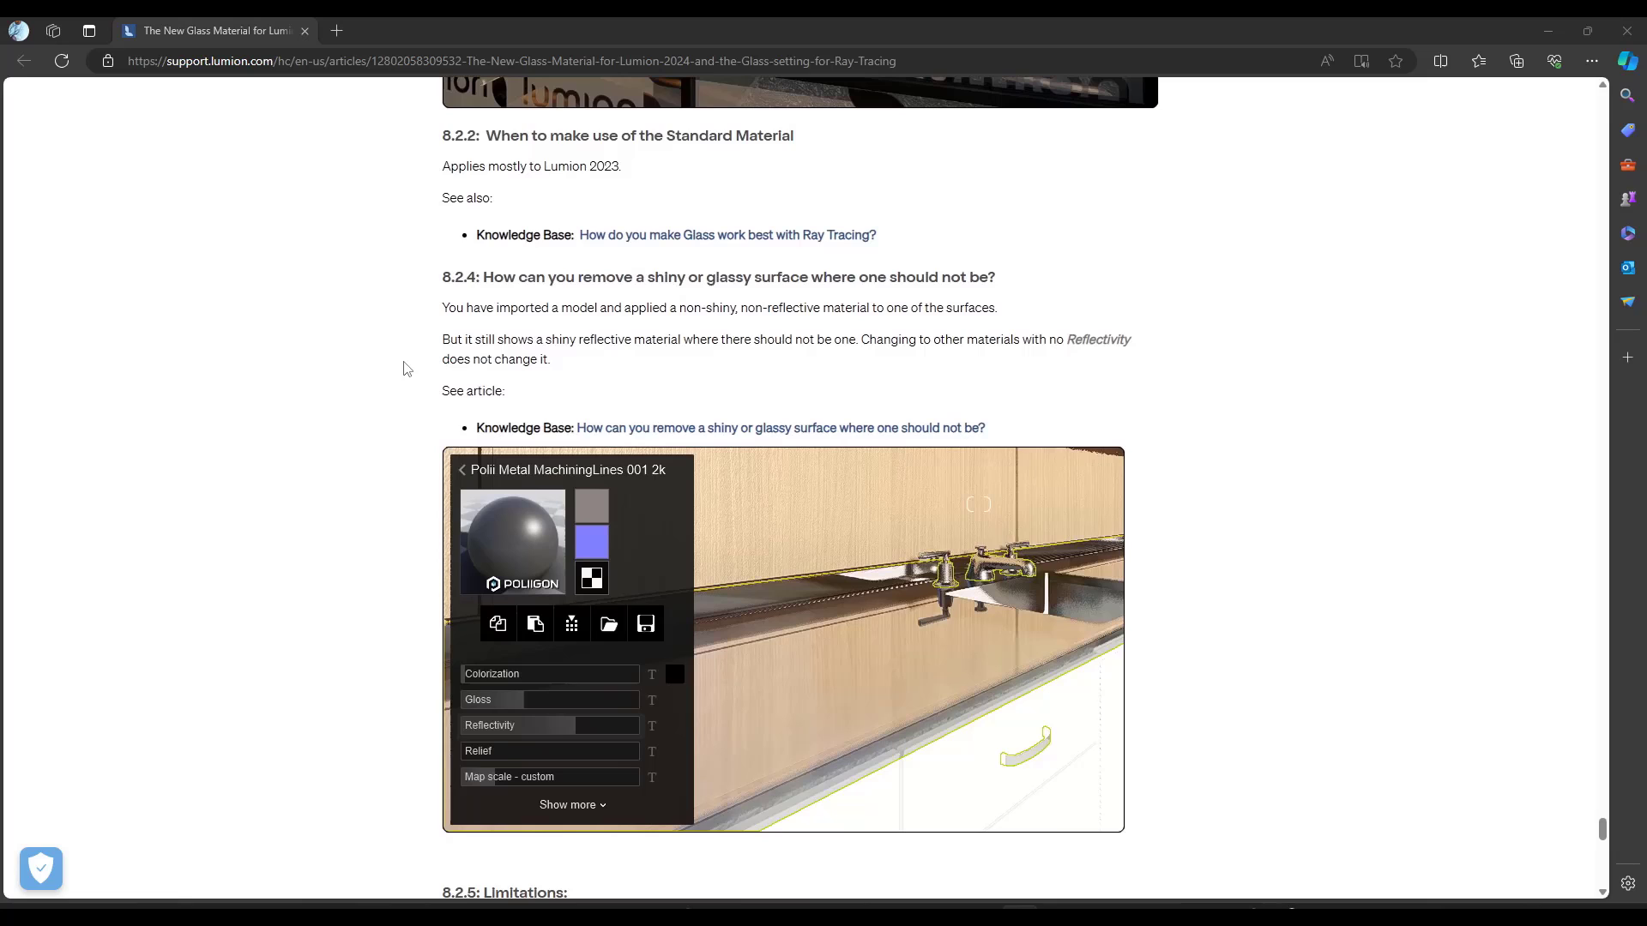
scroll(406, 368, "down", 8)
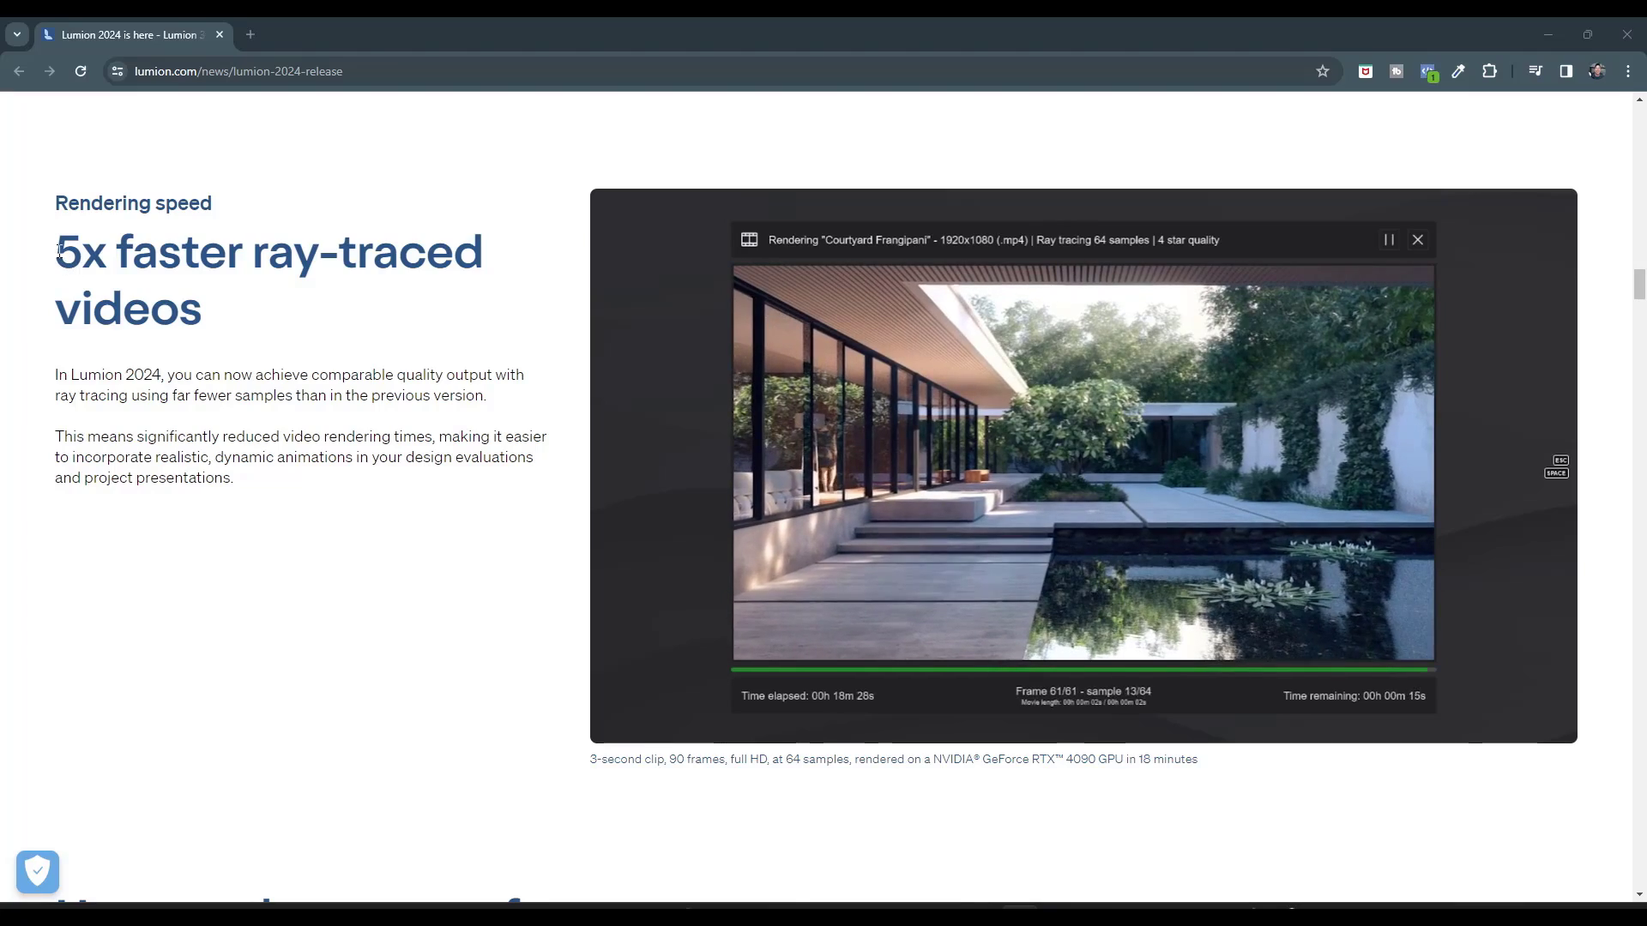
Highlight "5x" in the release article's faster ray-traced videos heading, and play TestVideo in Media Player
left_click_drag(56, 250, 106, 255)
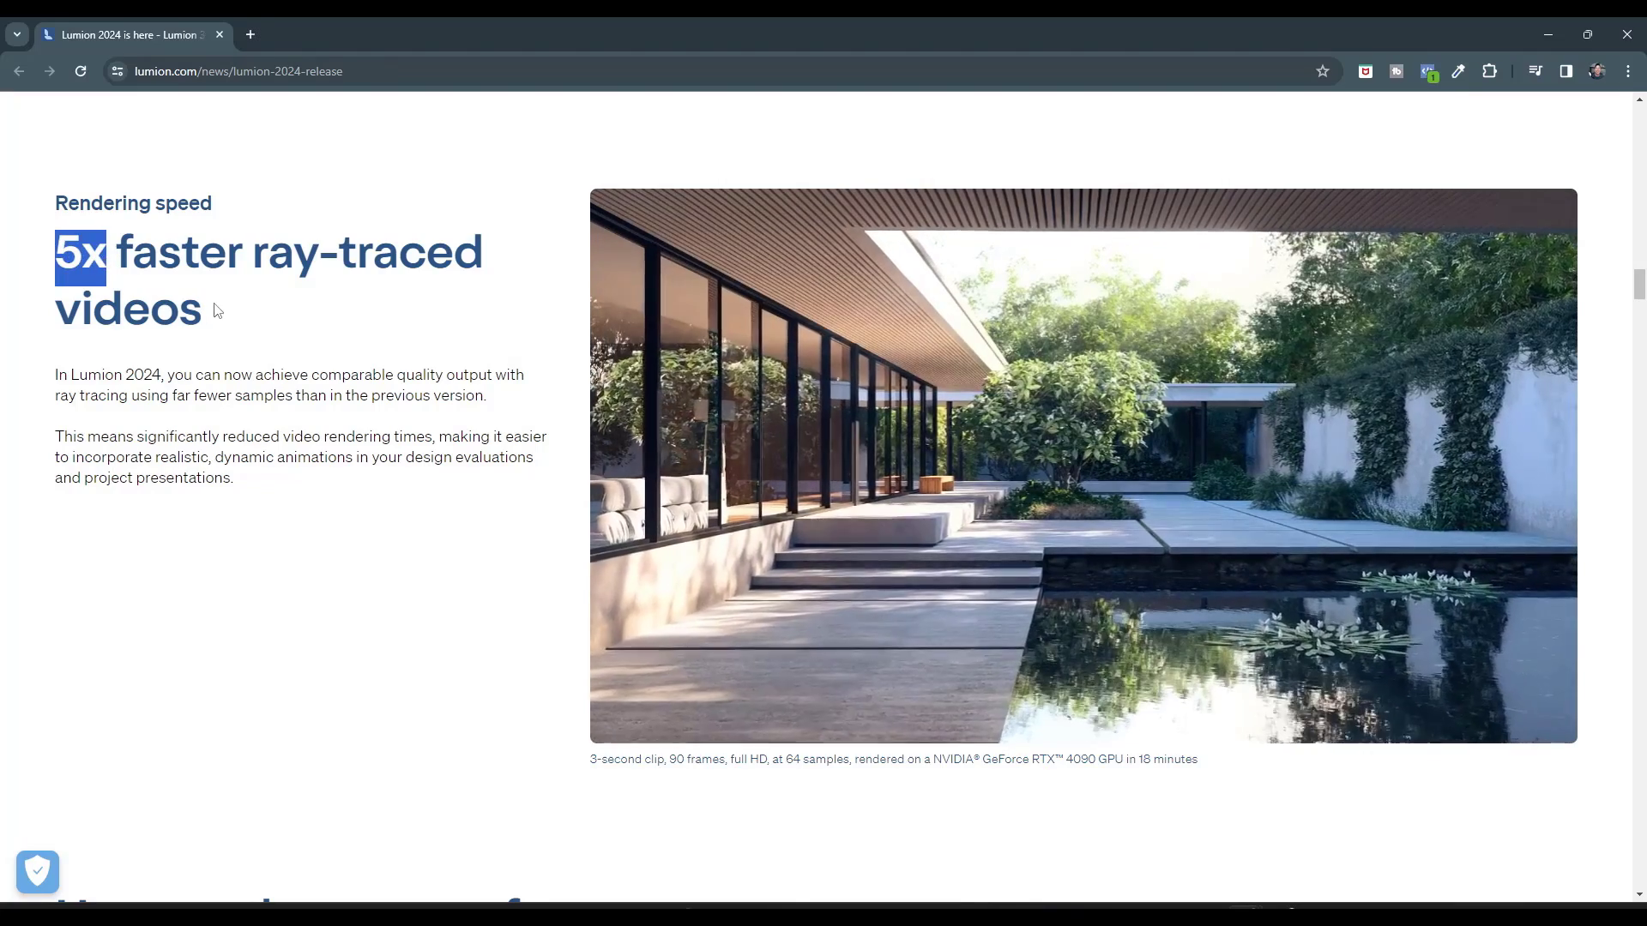
left_click(222, 310)
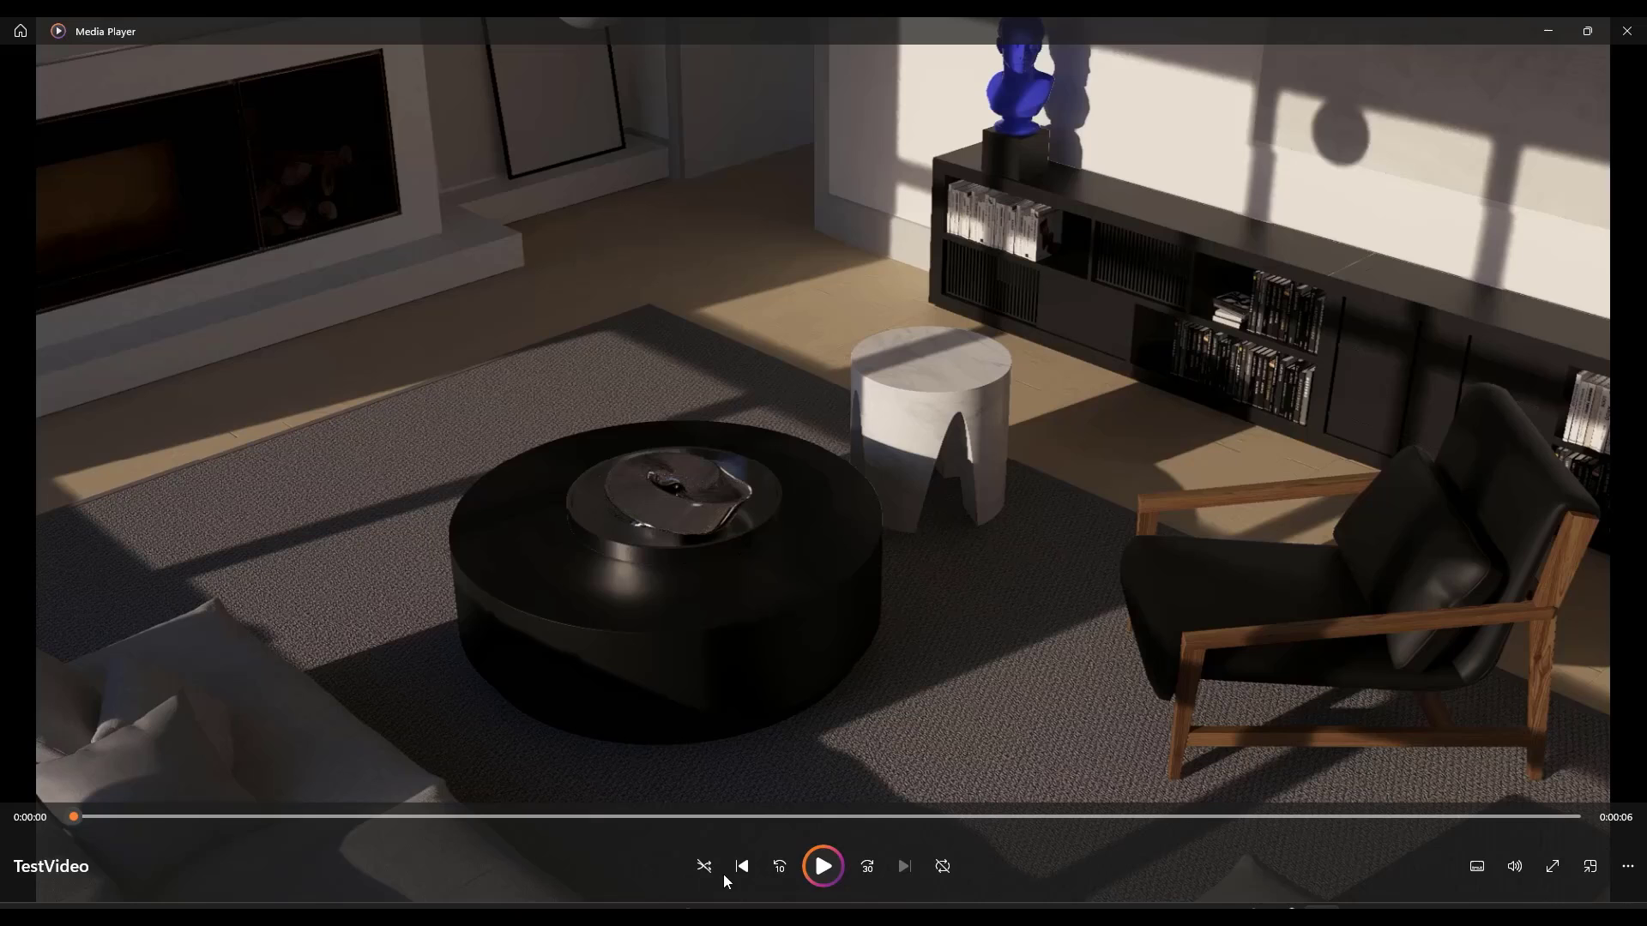
left_click(816, 873)
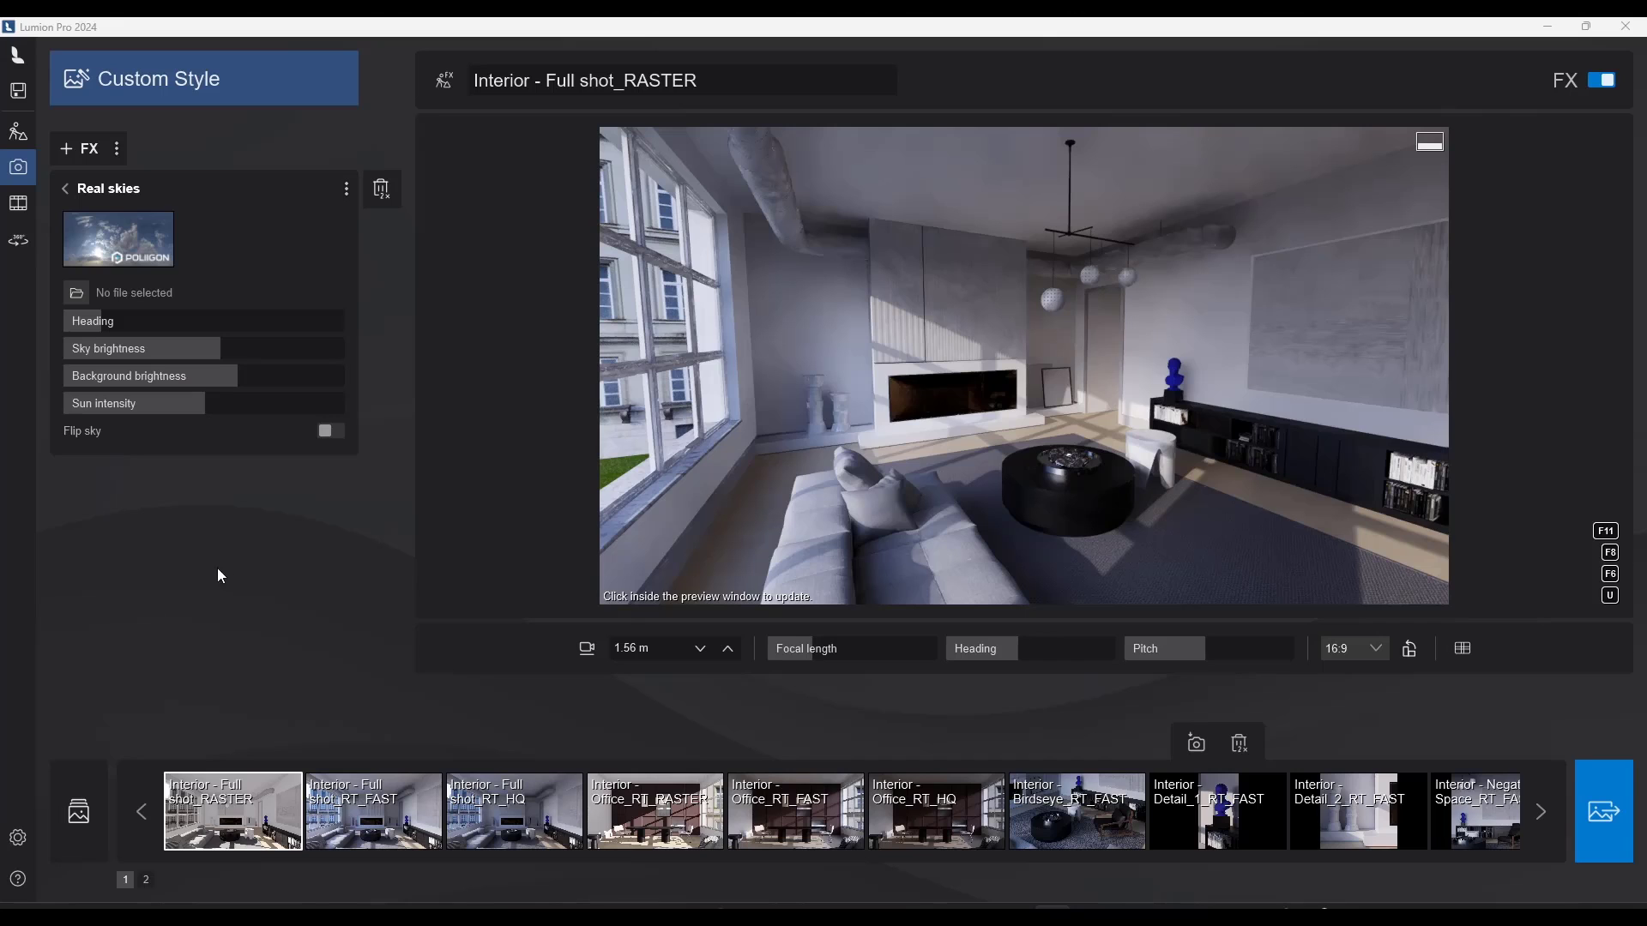
In Lumion, switch the living room scene from Photo to Build mode and look around the interior
left_click(23, 135)
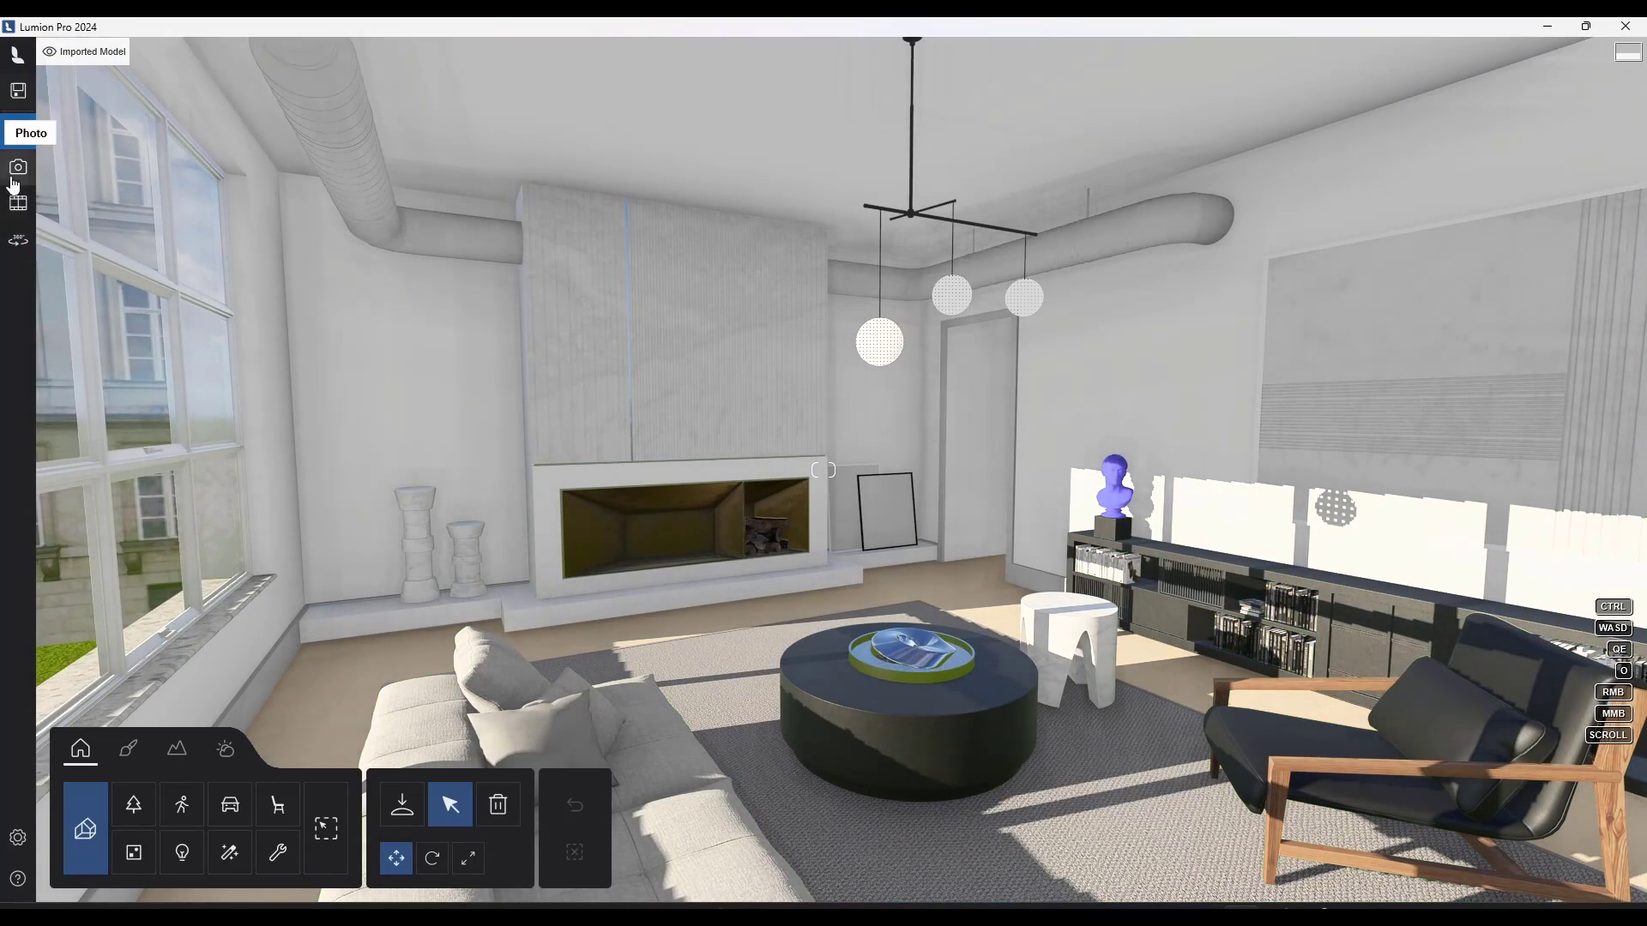
right_click_drag(1467, 726, 1583, 828)
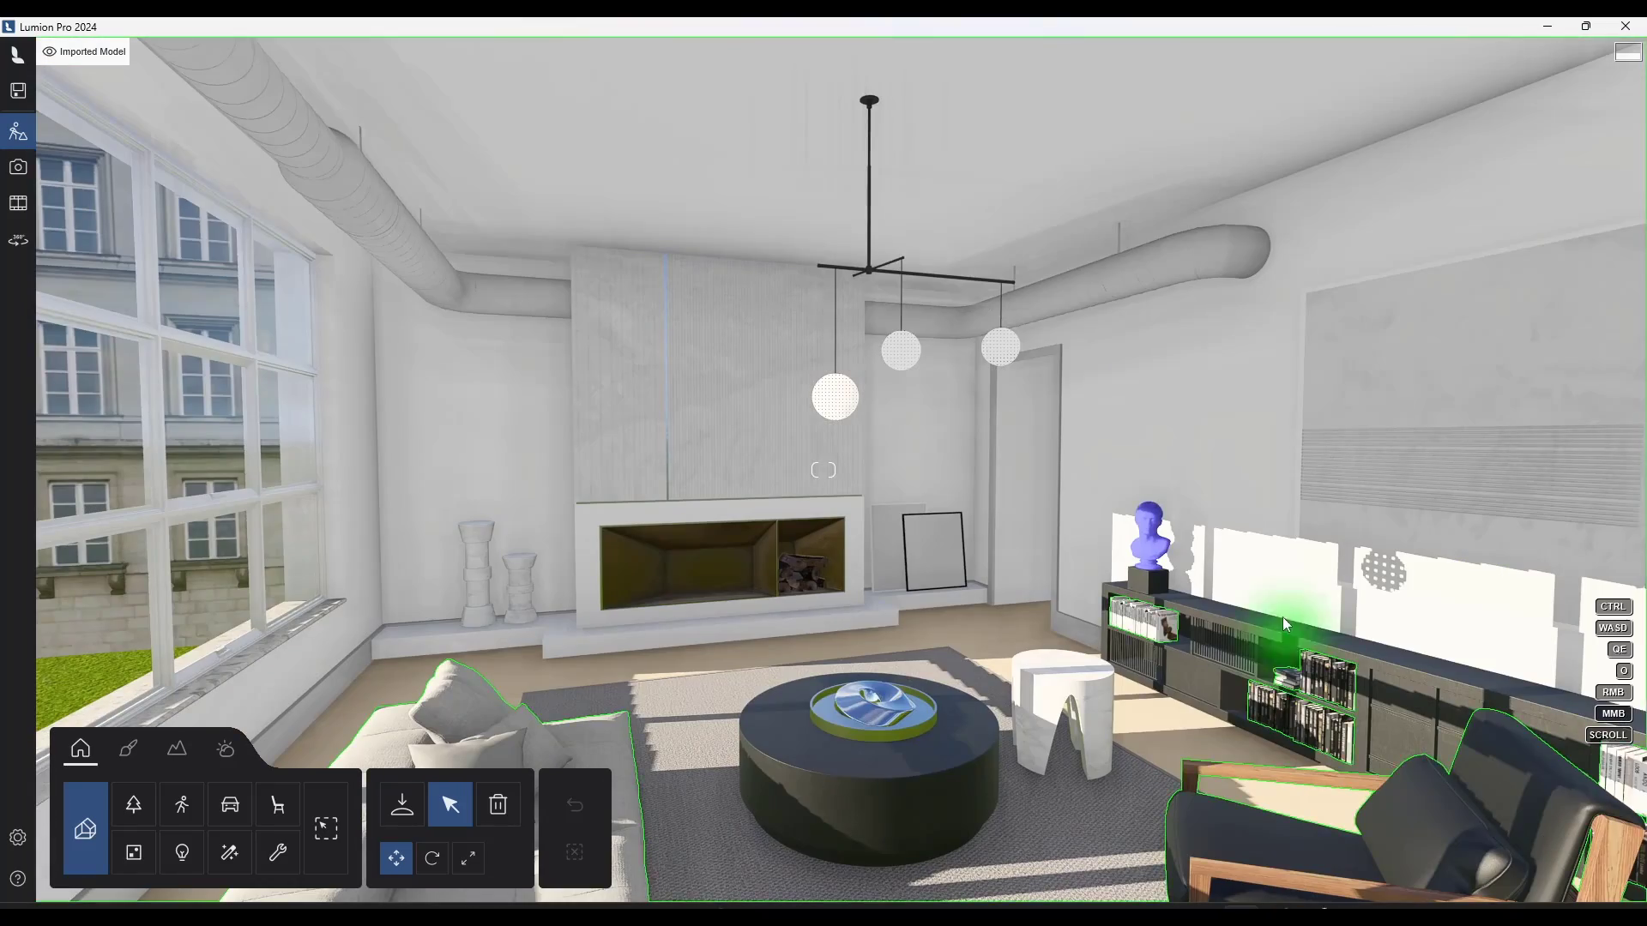
key("d")
mouse_move(1286, 609)
right_mouse_down()
mouse_move(1389, 614)
mouse_move(1286, 609)
right_mouse_up()
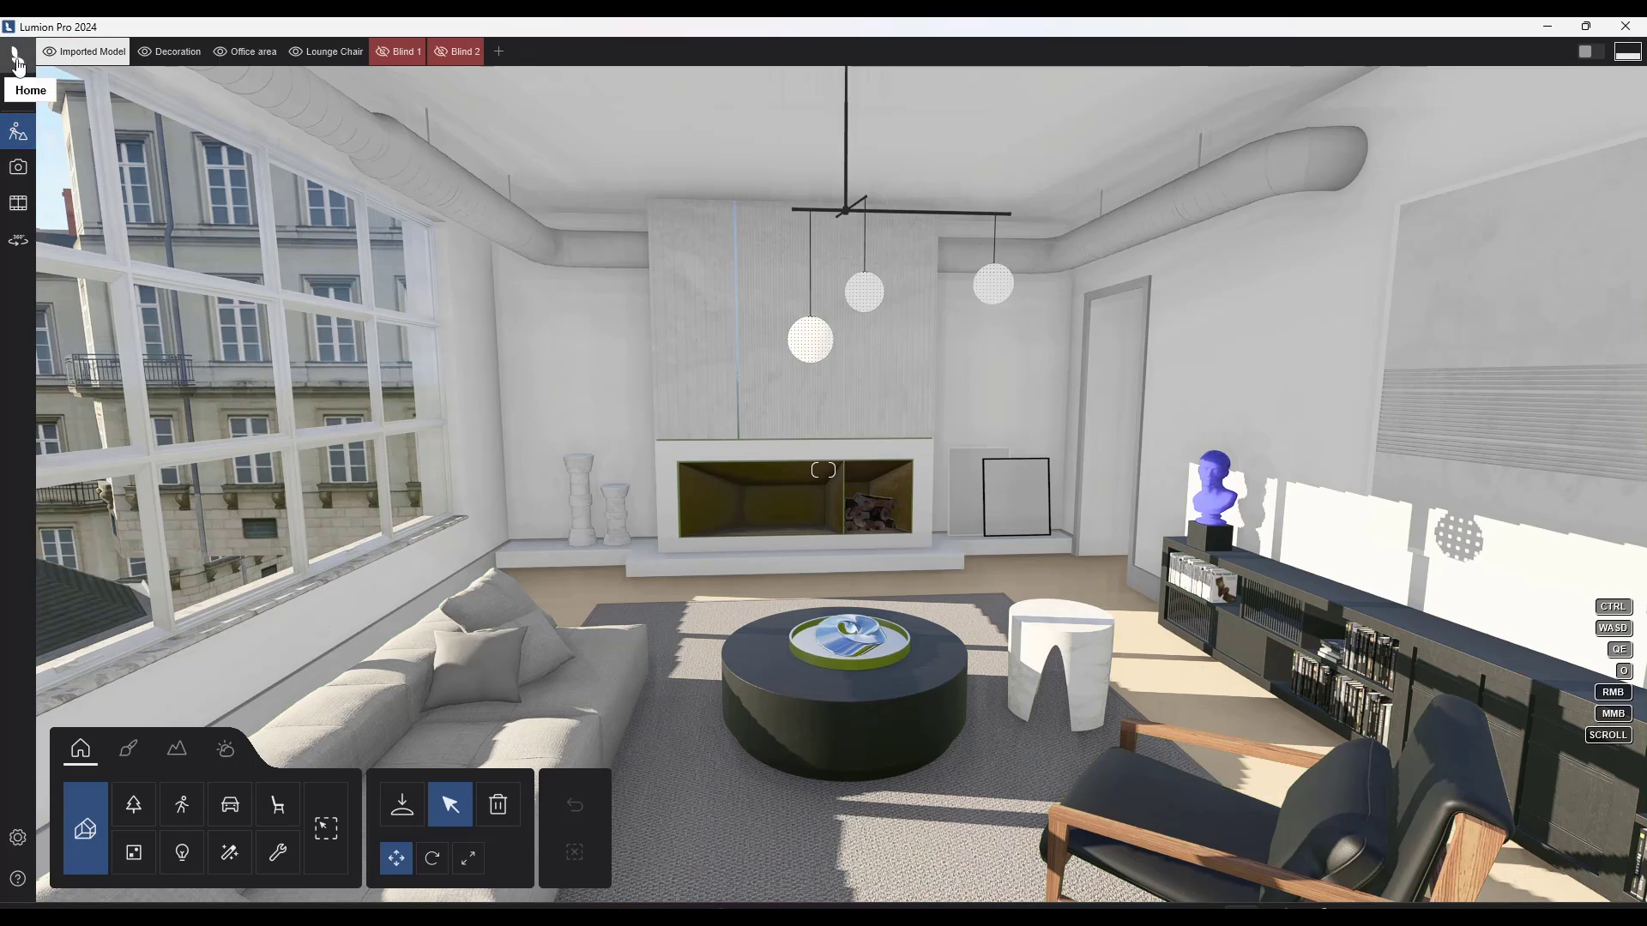
mouse_move(15, 96)
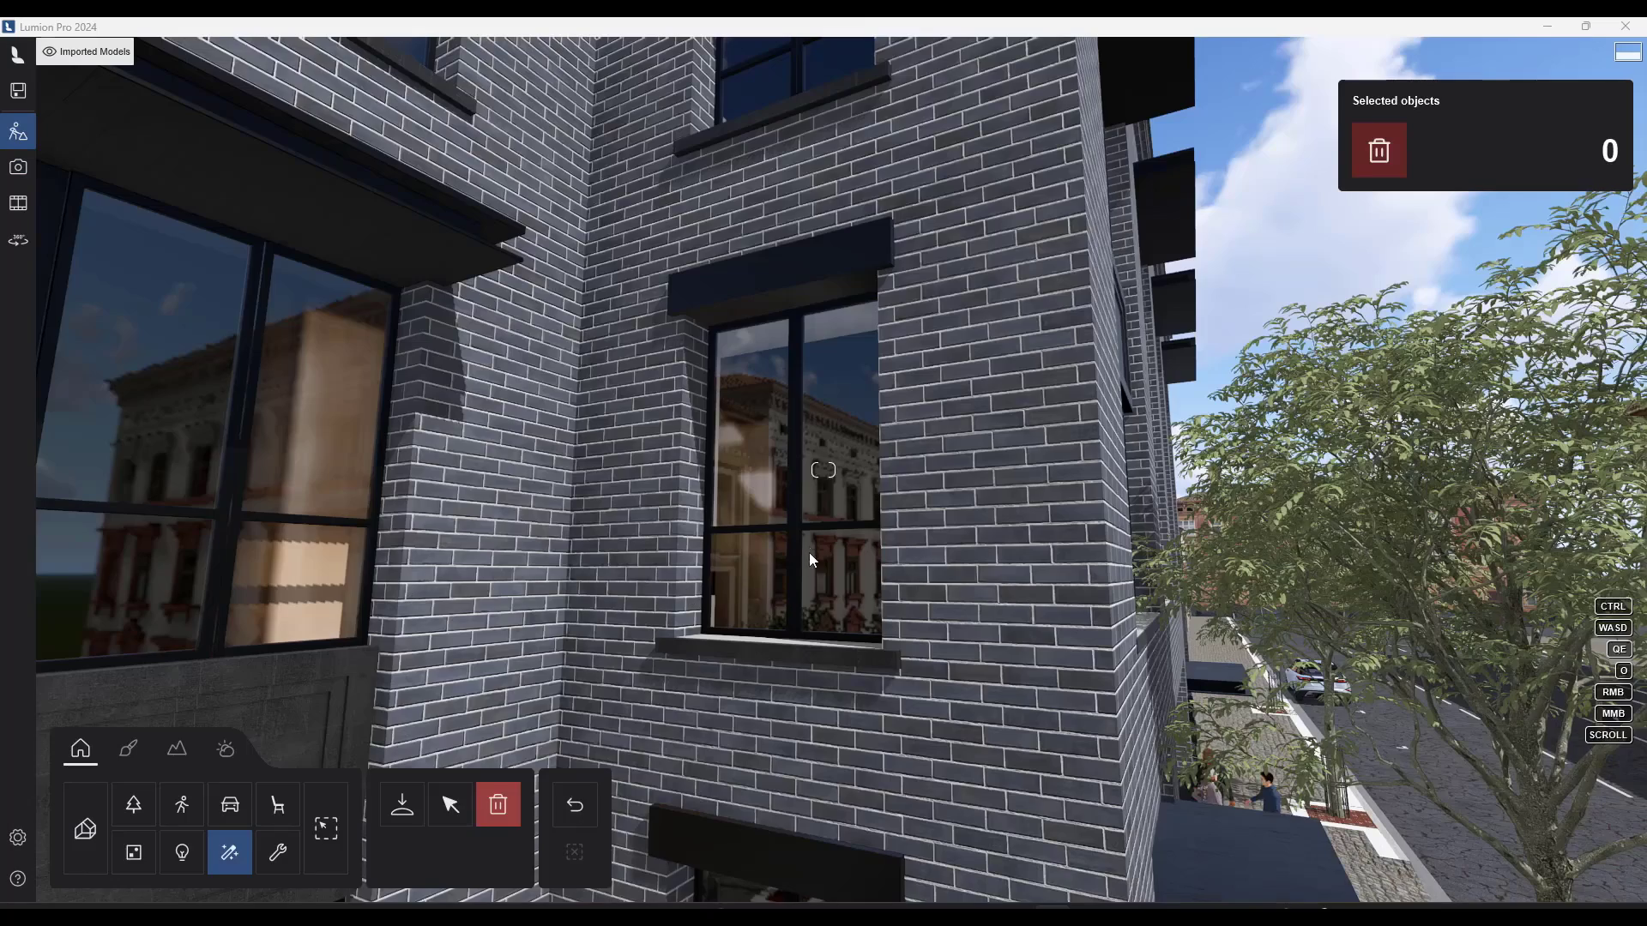
left_click(809, 553)
Place the Parallax Retail 004 effect at the upper window of the brick facade
key("w")
key("e")
right_click_drag(835, 621, 843, 684)
key("q")
key("s")
left_click(404, 812)
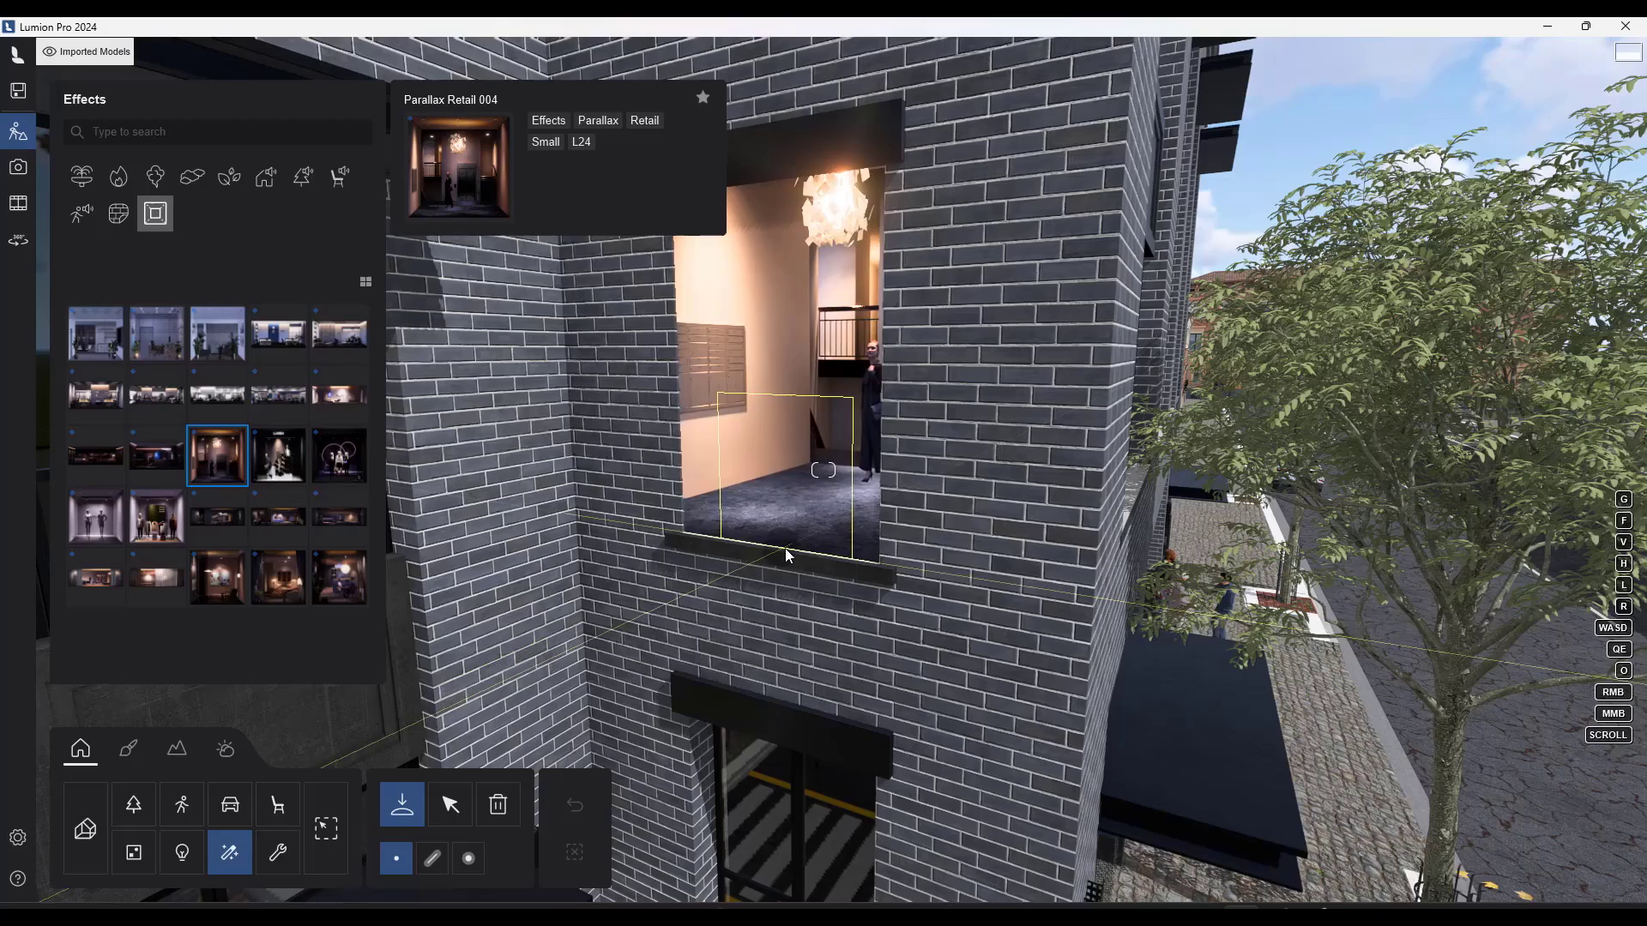
left_click(784, 532)
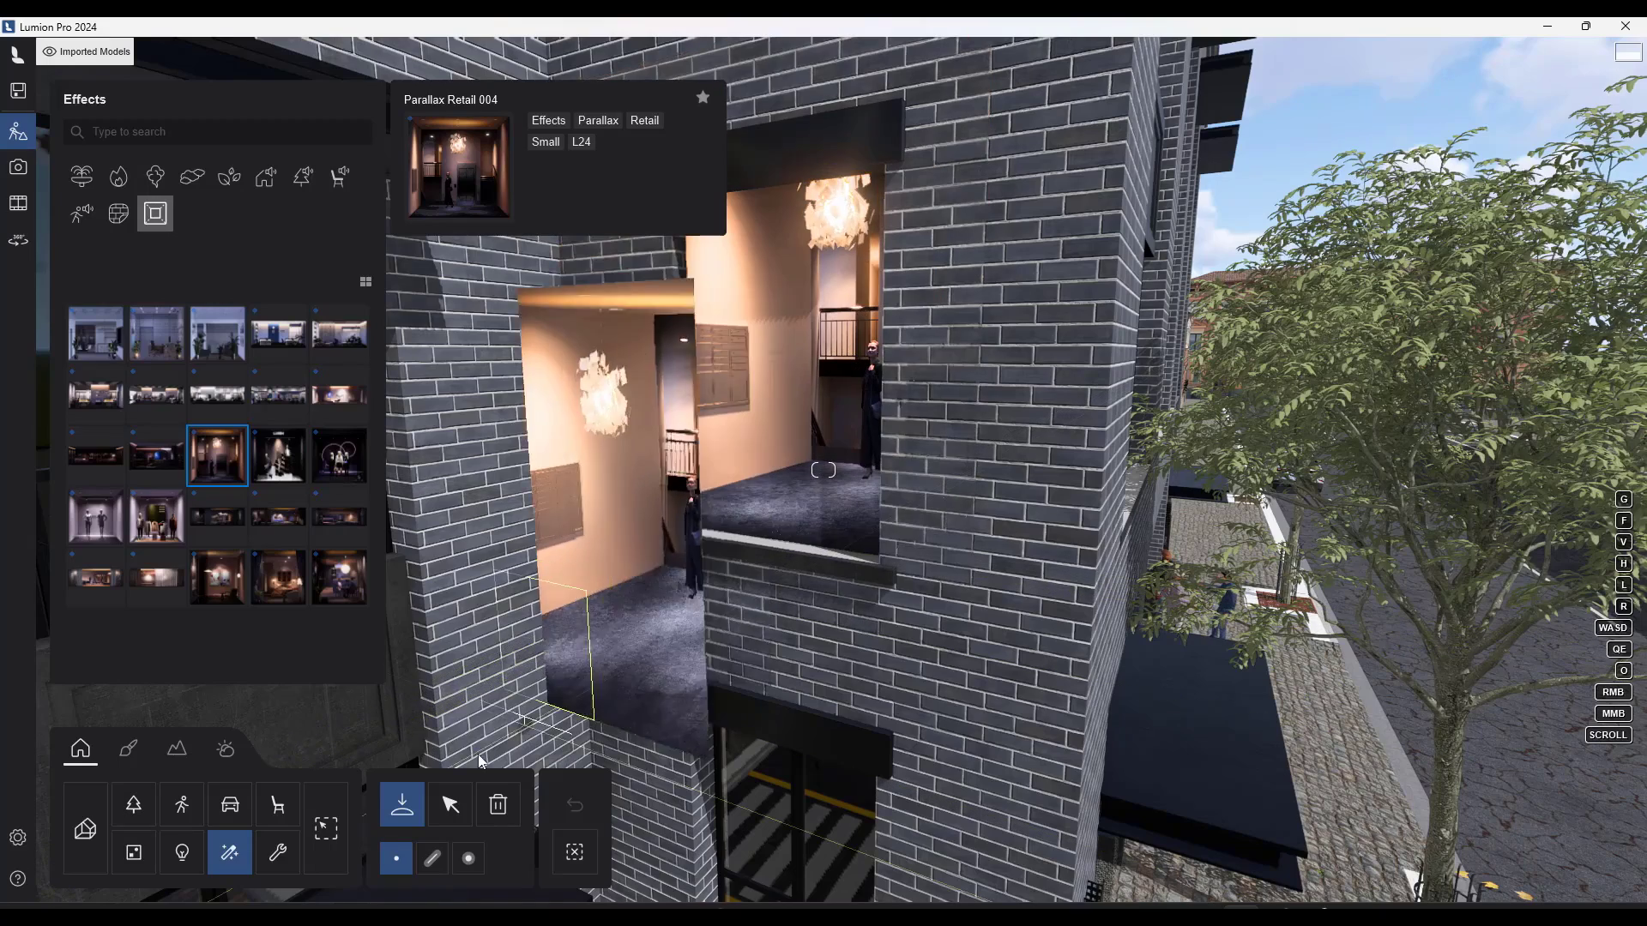
Select the placed Parallax Retail 004 effect, fit it behind the window frame and raise its Brightness above 10%
left_click(450, 805)
left_click_drag(817, 536, 858, 511)
key("a")
right_click_drag(858, 511, 823, 470)
key("d")
key("d")
key("a")
key("d")
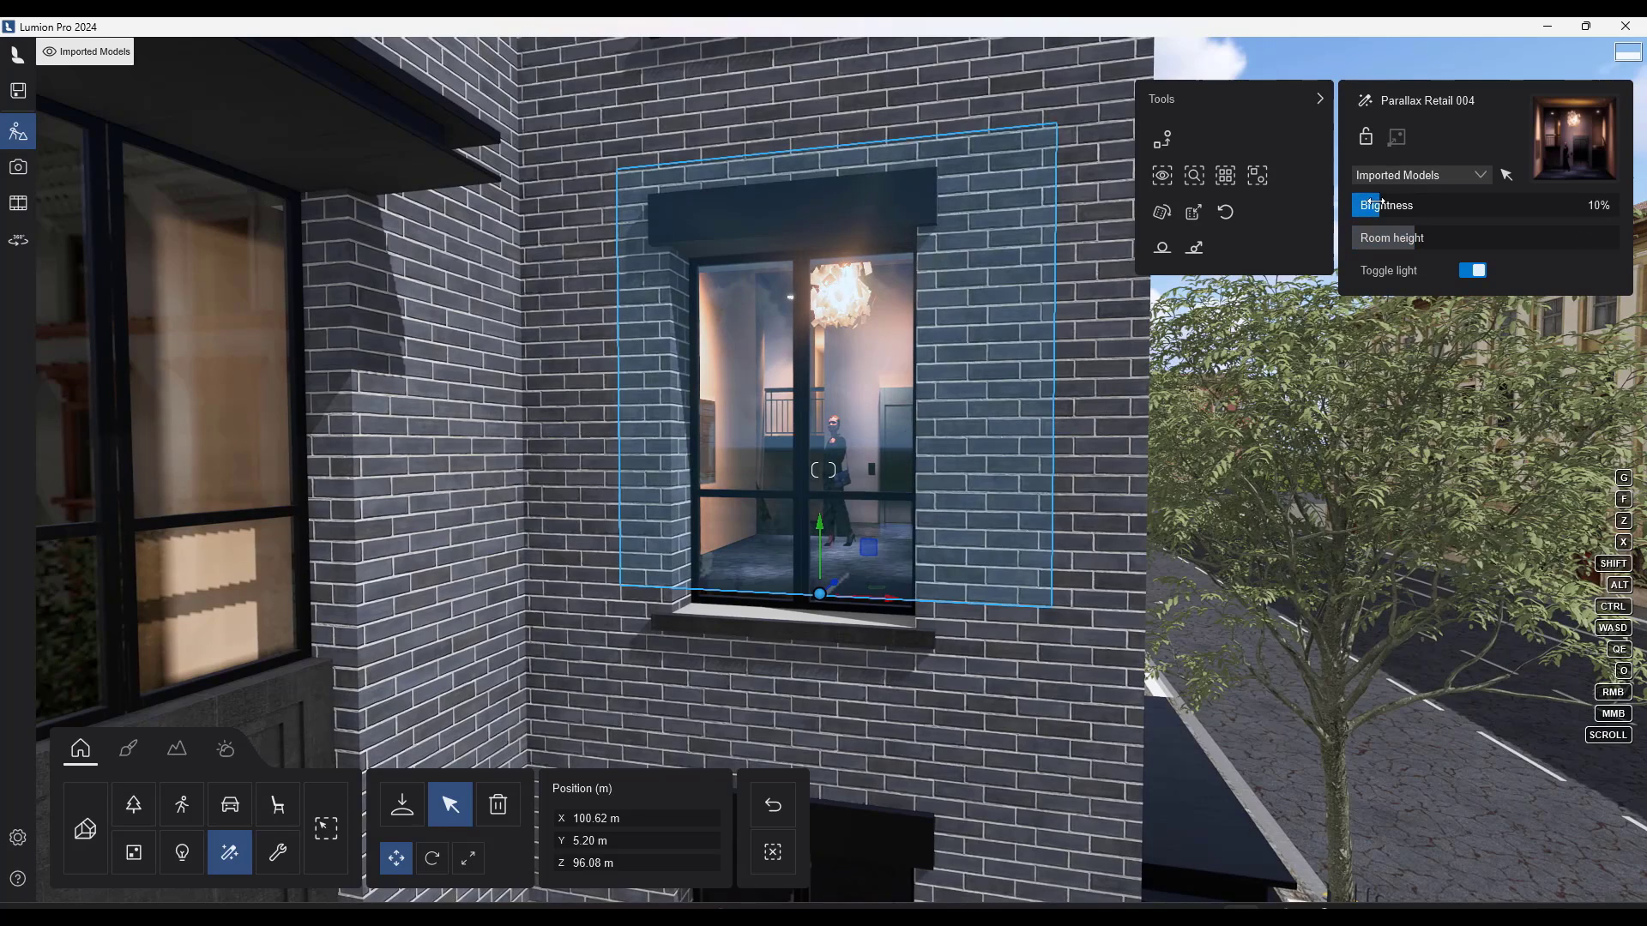
left_click_drag(1372, 204, 1401, 254)
Lower the Parallax Retail 004 effect to Y 4.98 m and set its Room height to 3.13 m
right_click_drag(1113, 372, 1092, 478)
key("d")
key("s")
left_click_drag(944, 508, 945, 535)
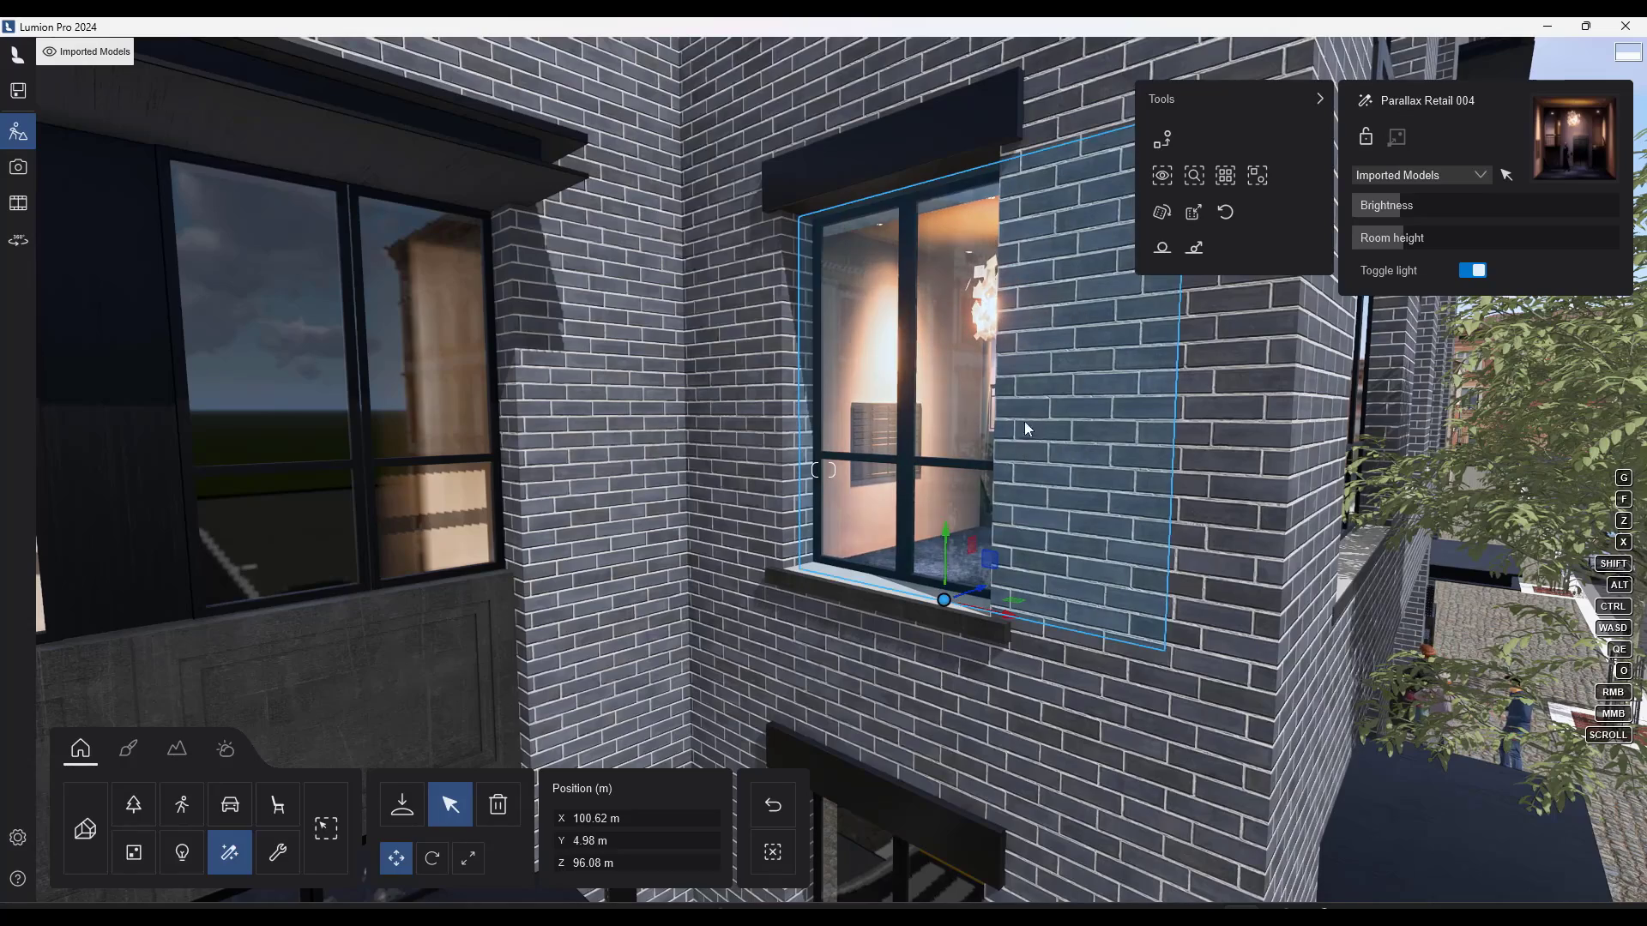
left_click_drag(1409, 239, 1416, 238)
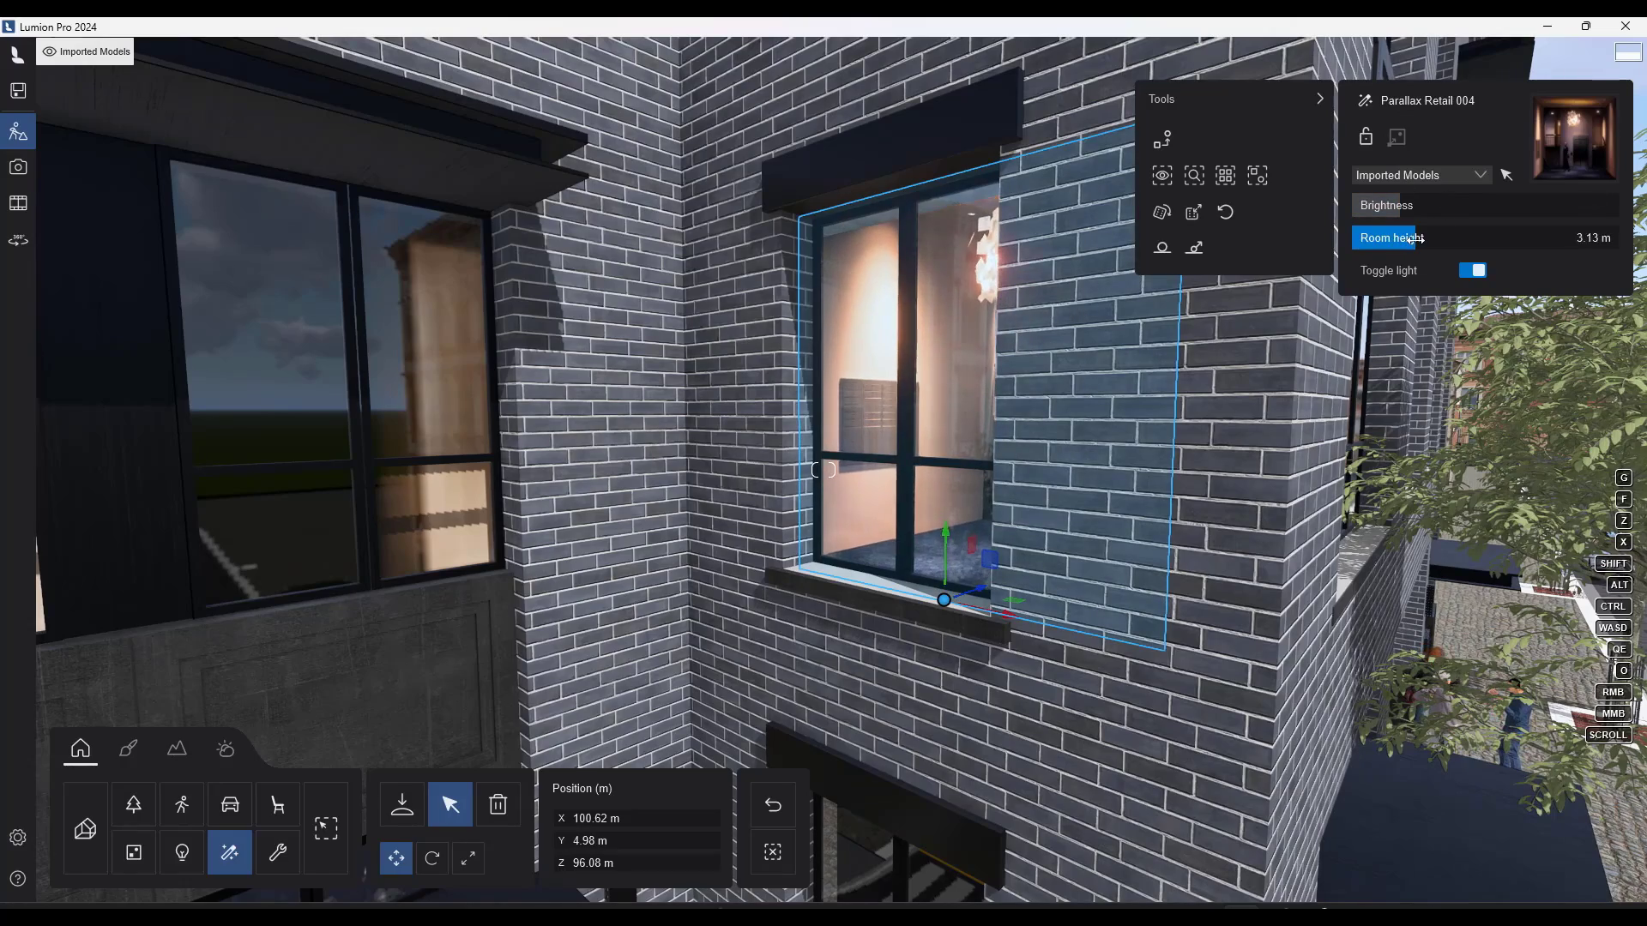
Place the Parallax Office 008 effect at the wide row of windows next to the brick wall and reduce its Brightness
right_click_drag(1200, 378, 669, 488)
key("a")
key("s")
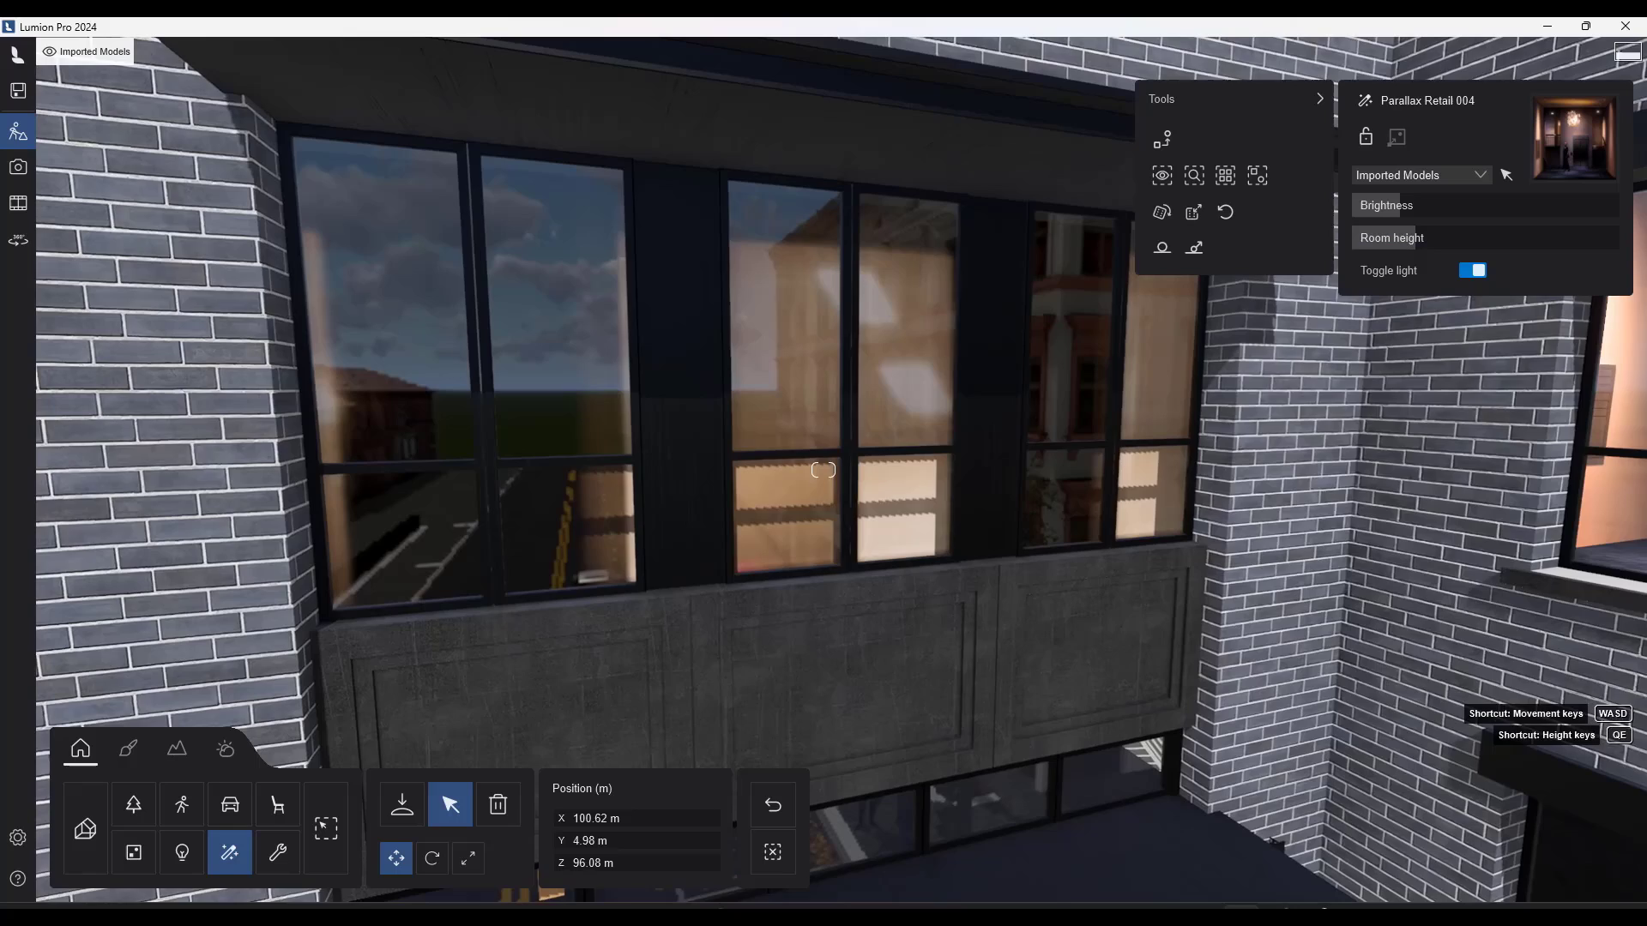
left_click(403, 807)
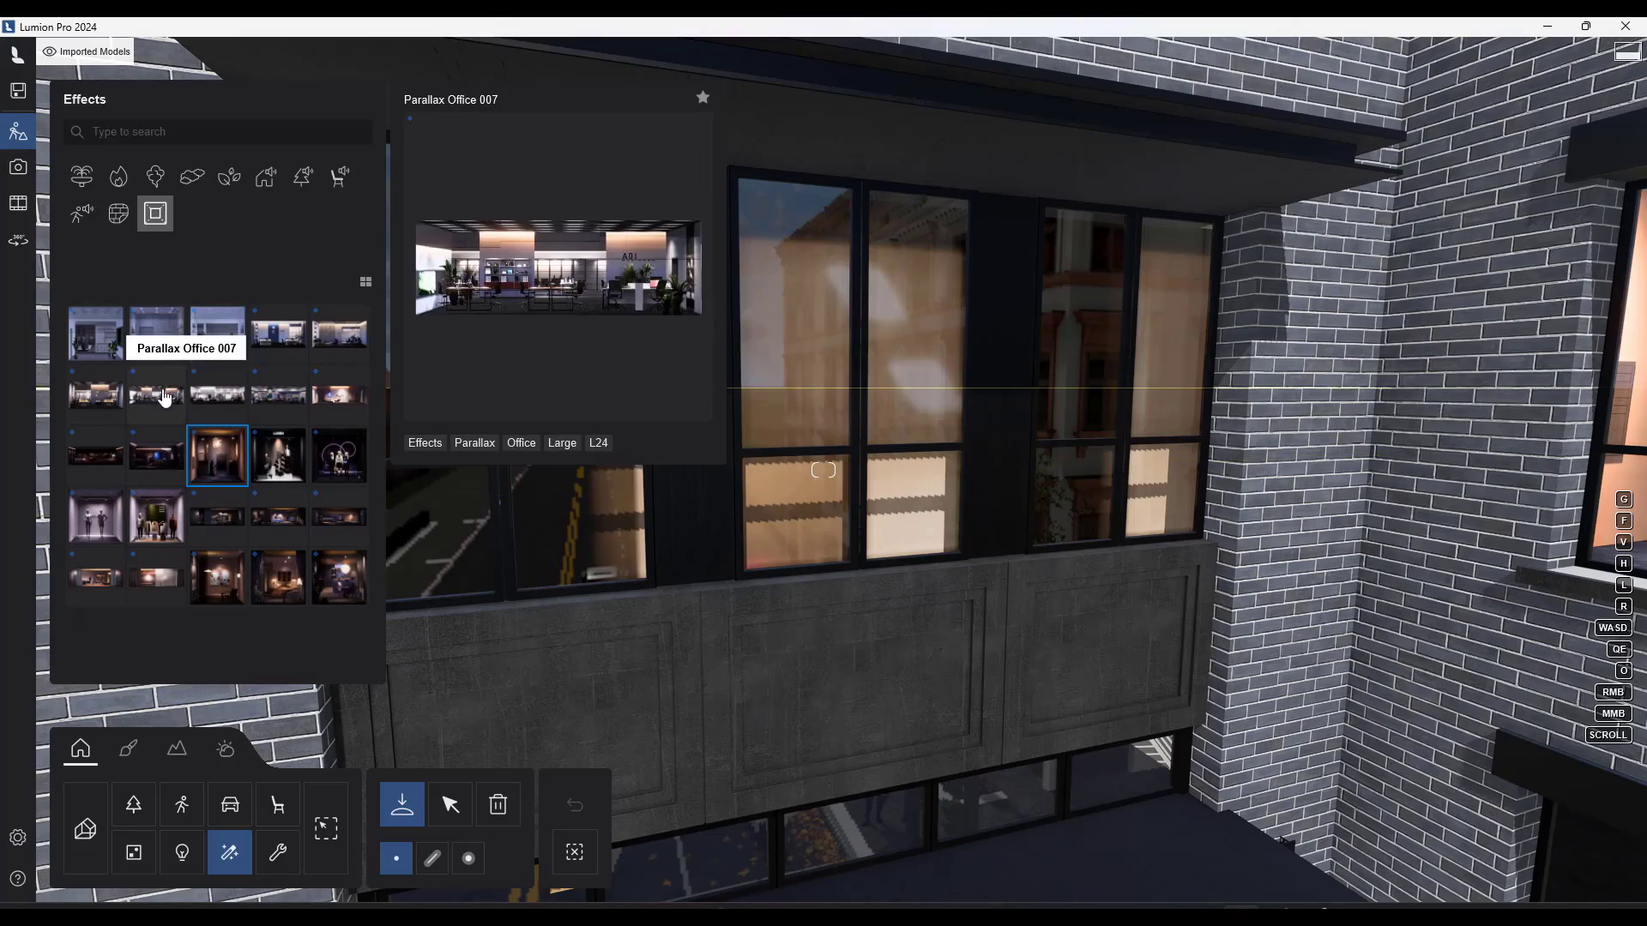
left_click(225, 403)
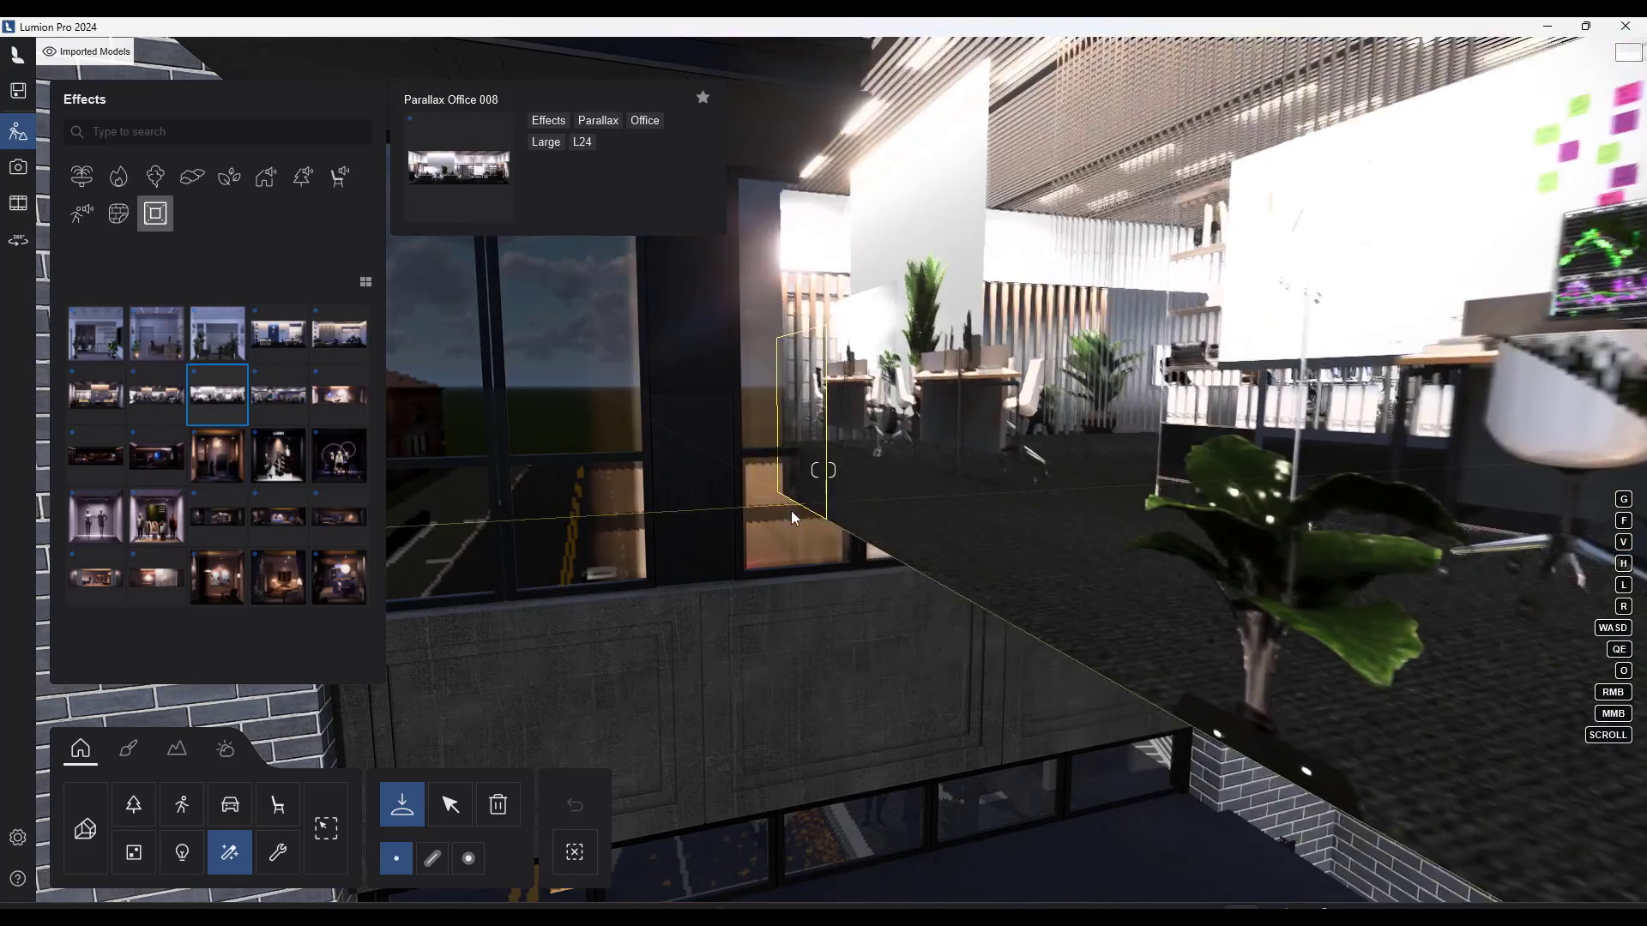
left_click_drag(691, 720, 667, 712)
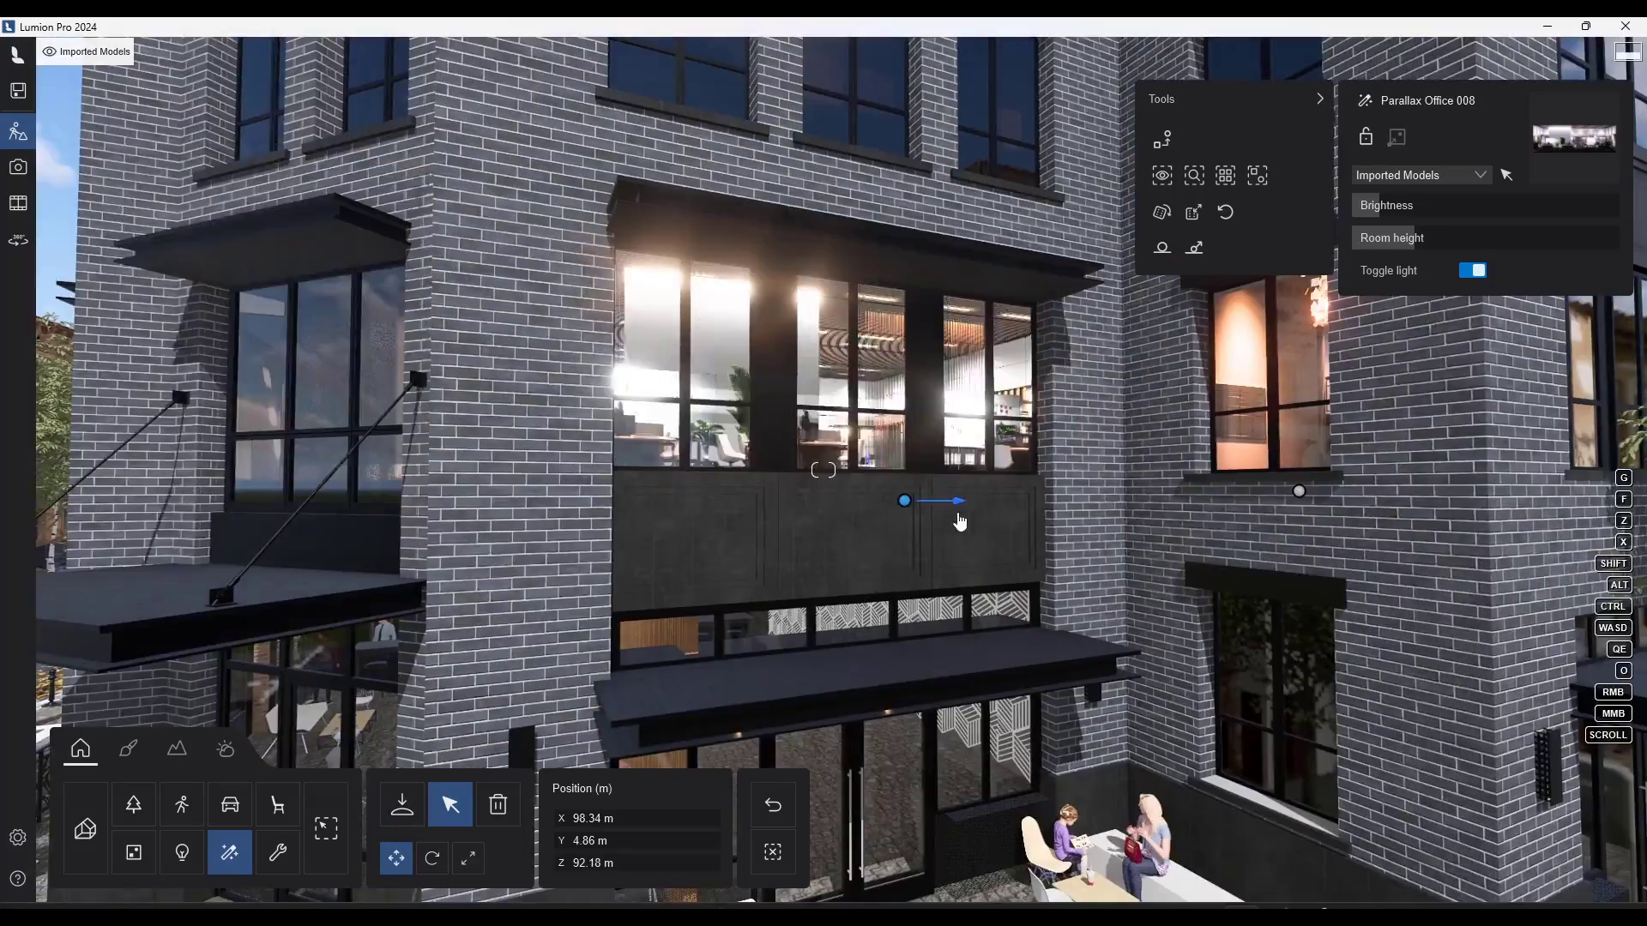
left_click_drag(960, 522, 967, 523)
key("w")
right_click_drag(967, 523, 1236, 306)
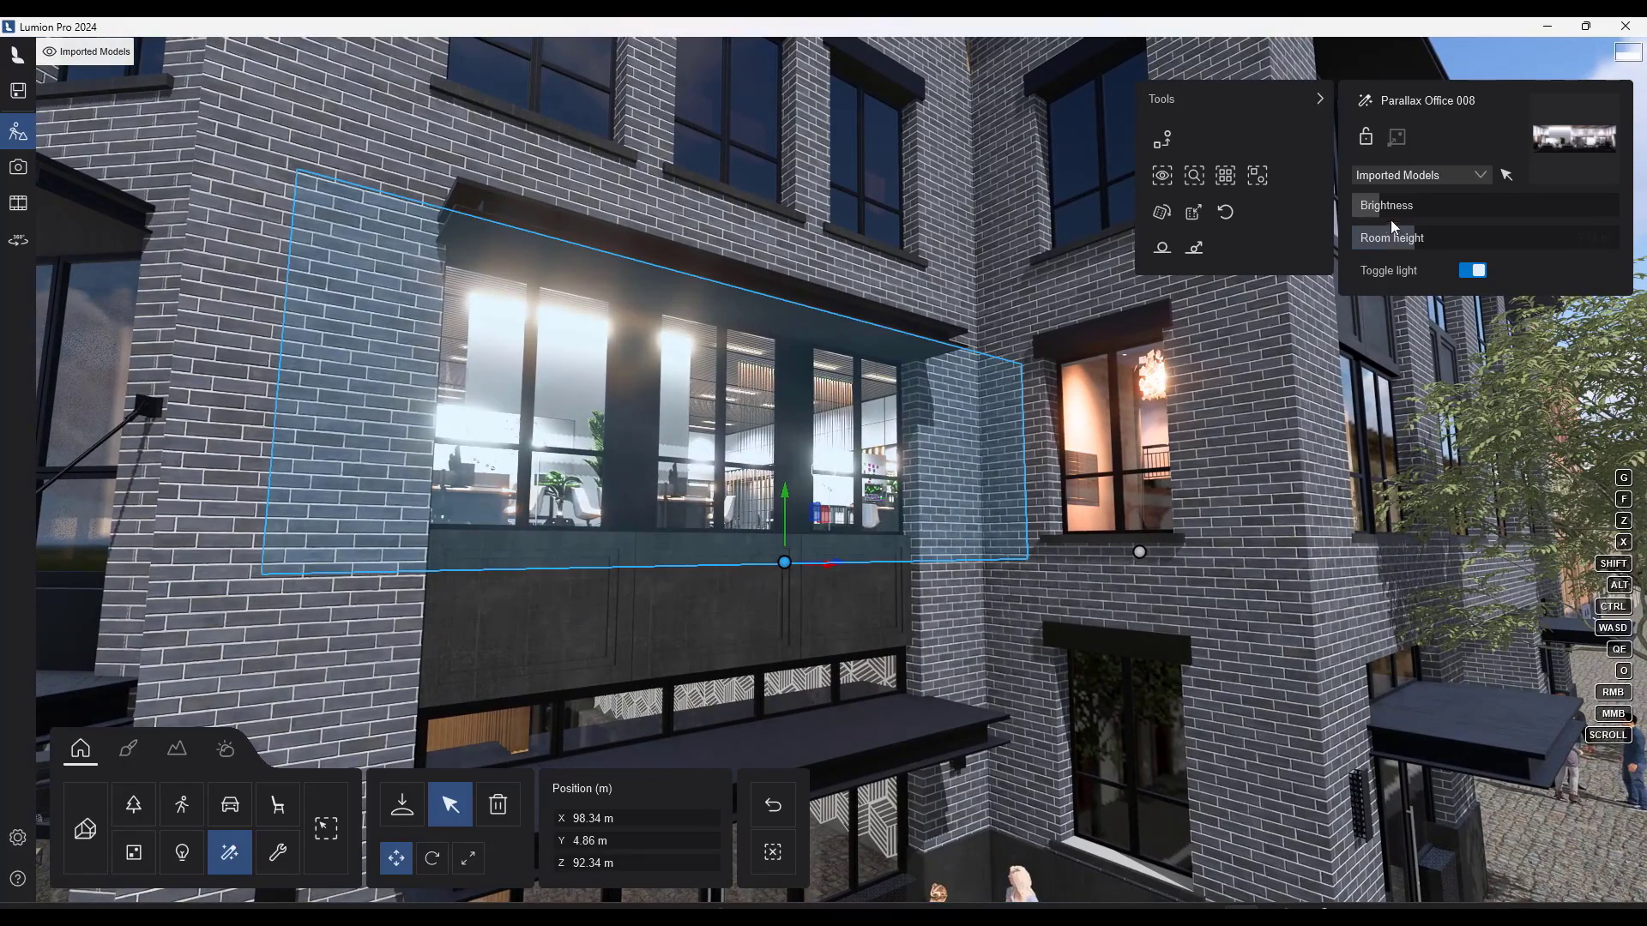
mouse_move(1389, 208)
left_mouse_down()
mouse_move(1411, 207)
mouse_move(1364, 215)
left_mouse_up()
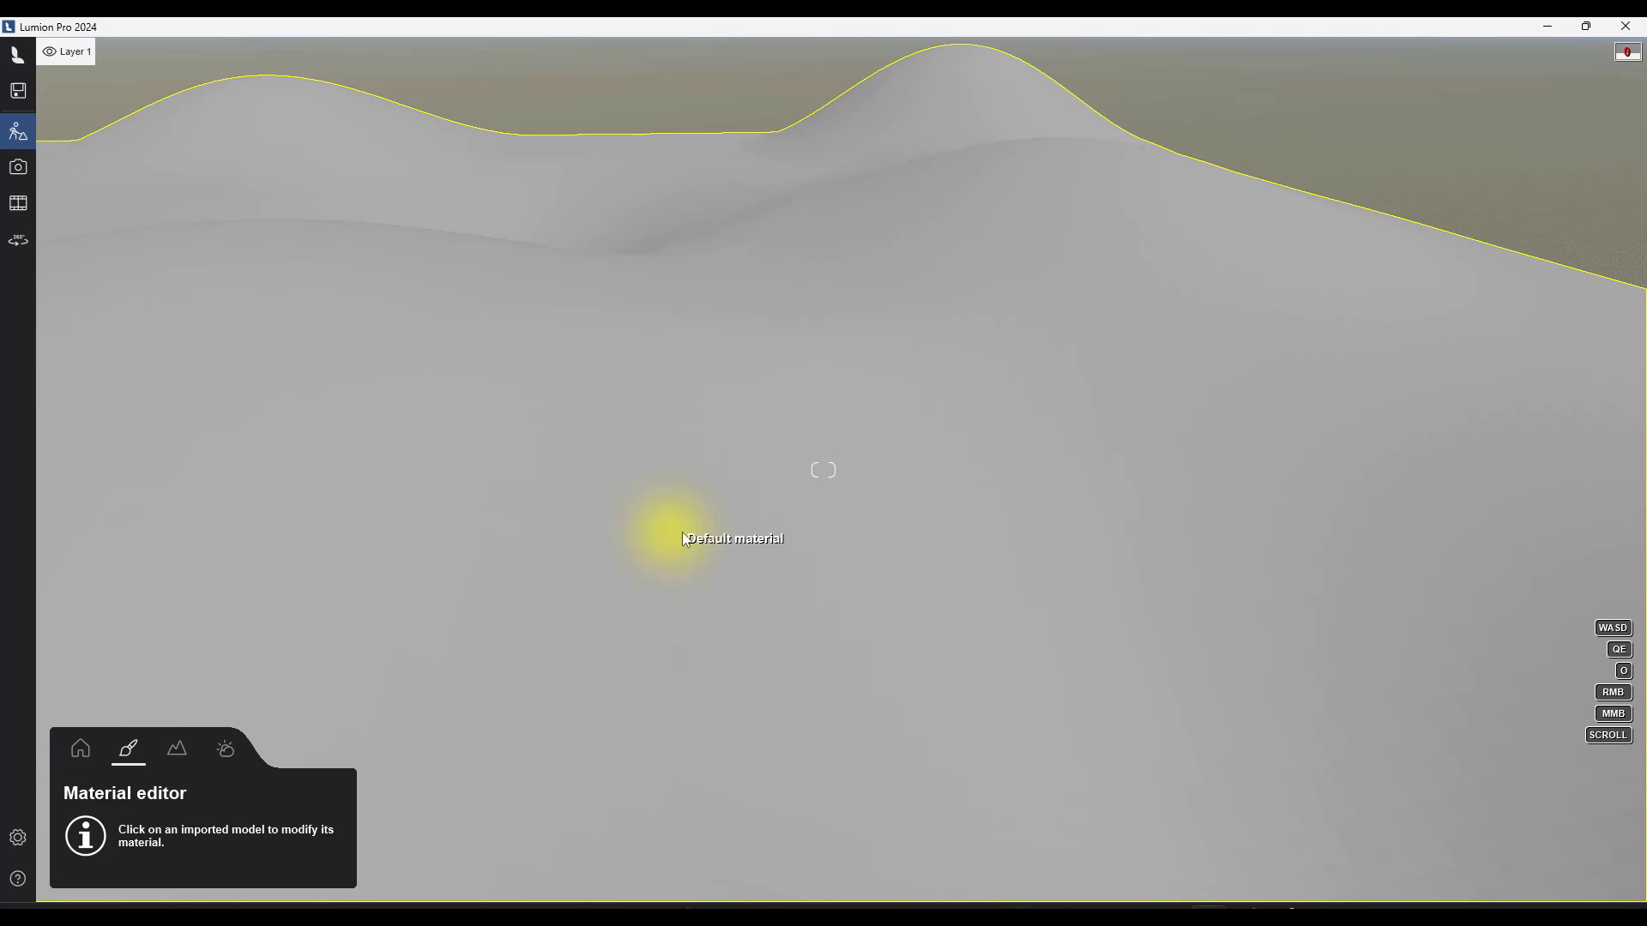
Apply the dark green leafy ground material with displacement to the LumionSurface terrain's Default material
right_click_drag(743, 511, 683, 422)
key("w")
key("s")
right_click_drag(822, 470, 729, 501)
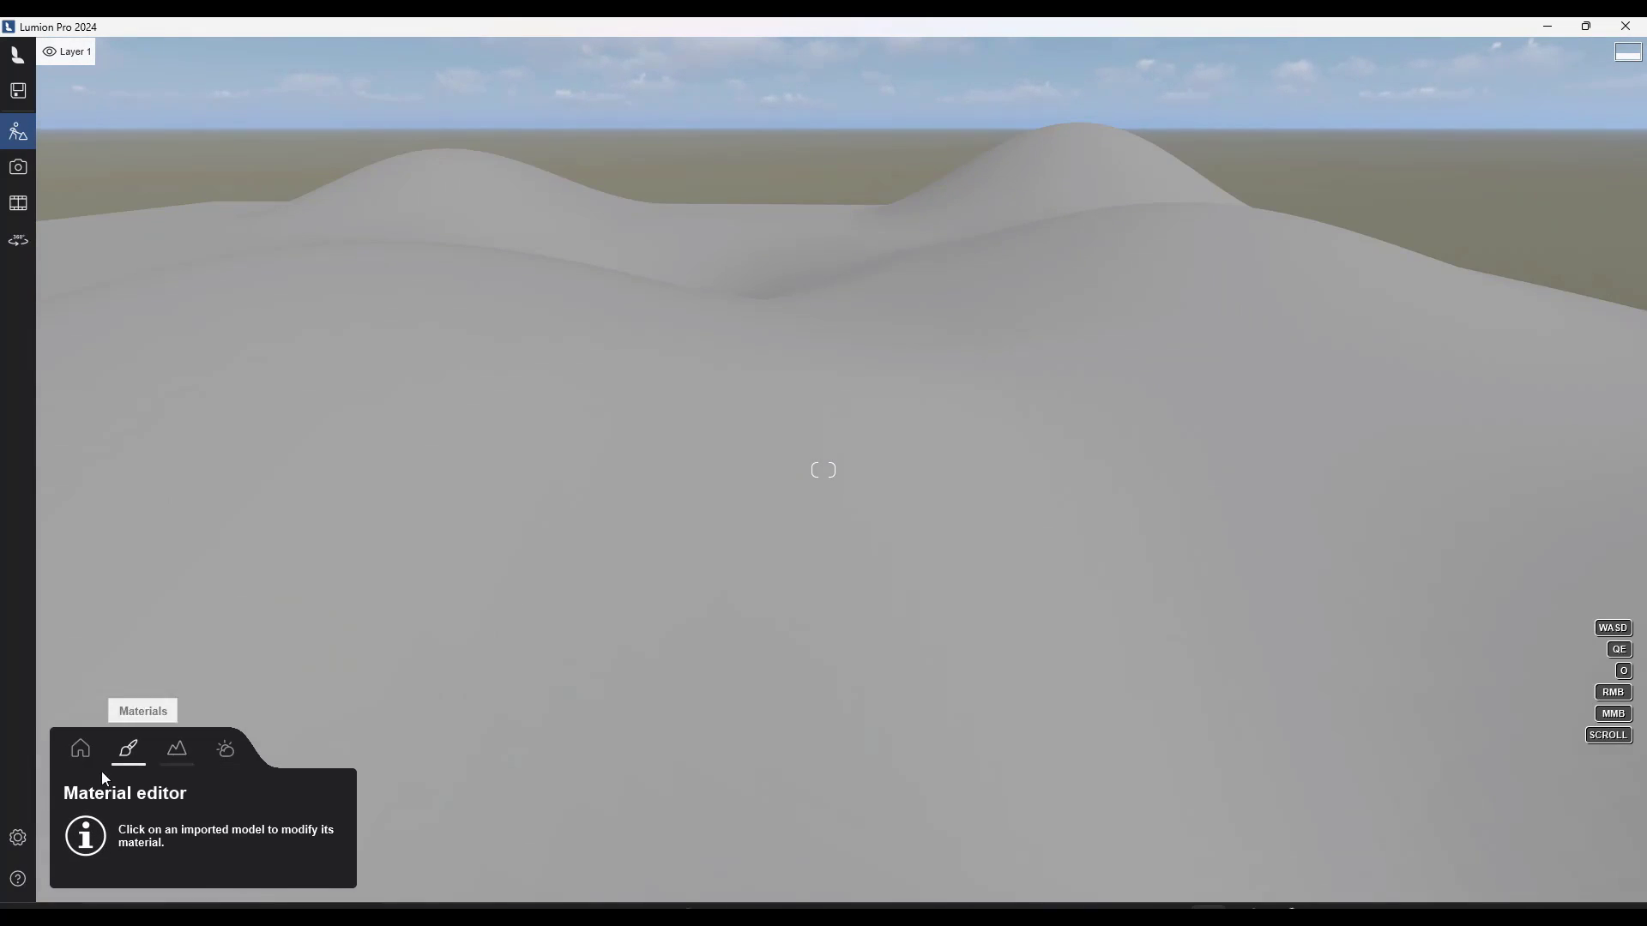
left_click(730, 429)
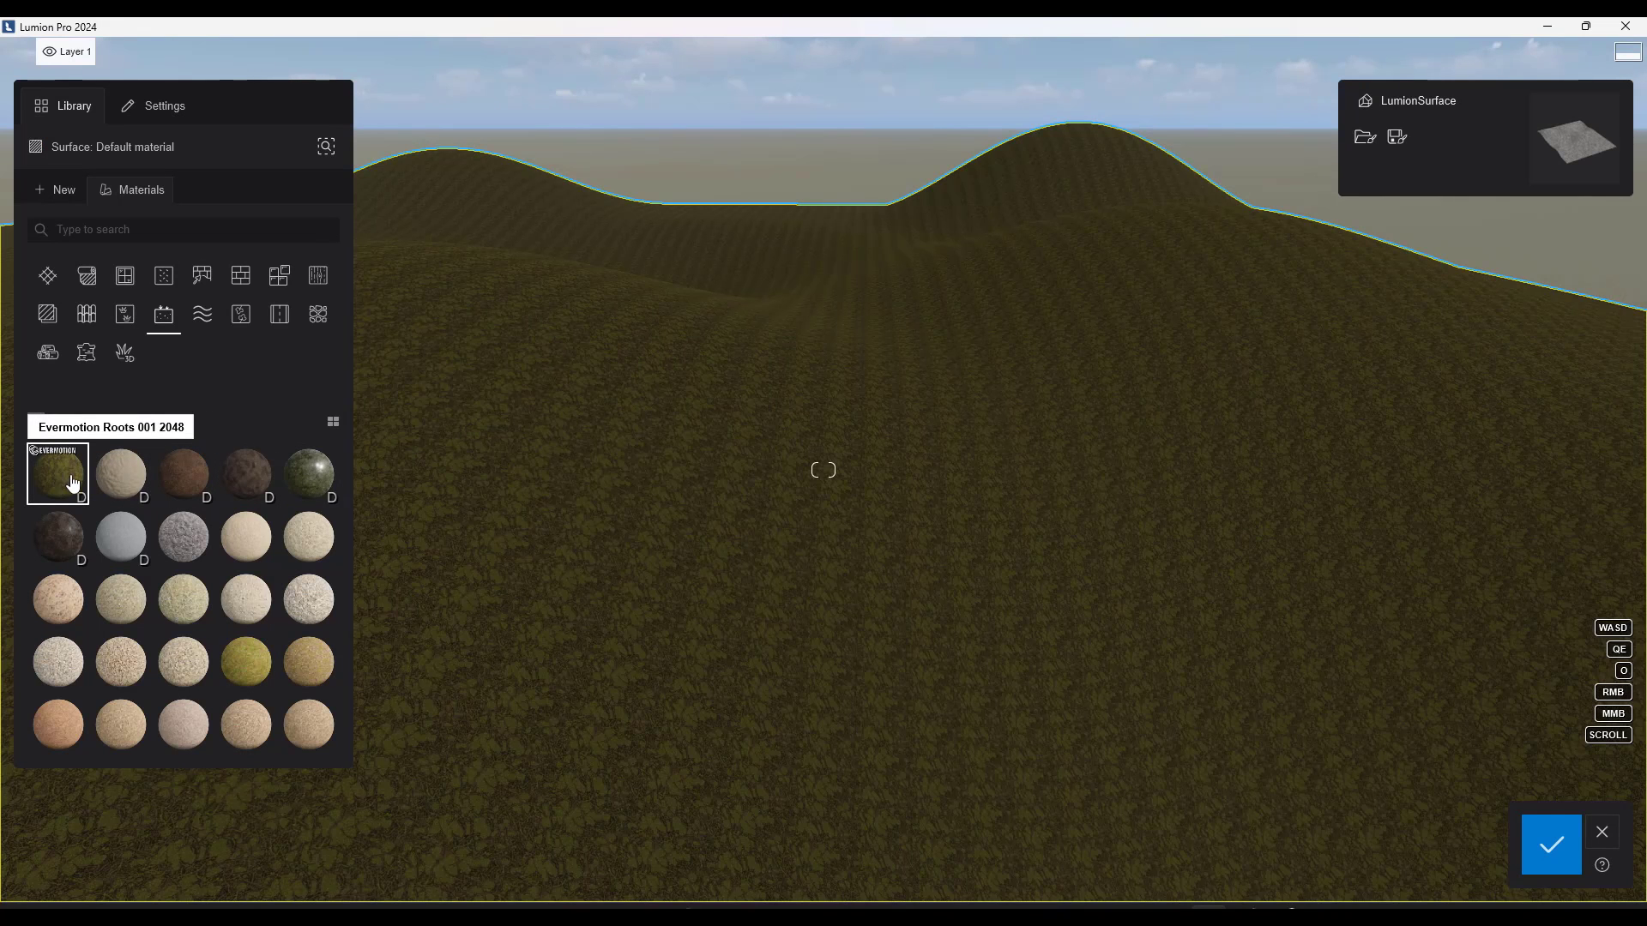
left_click_drag(73, 484, 926, 492)
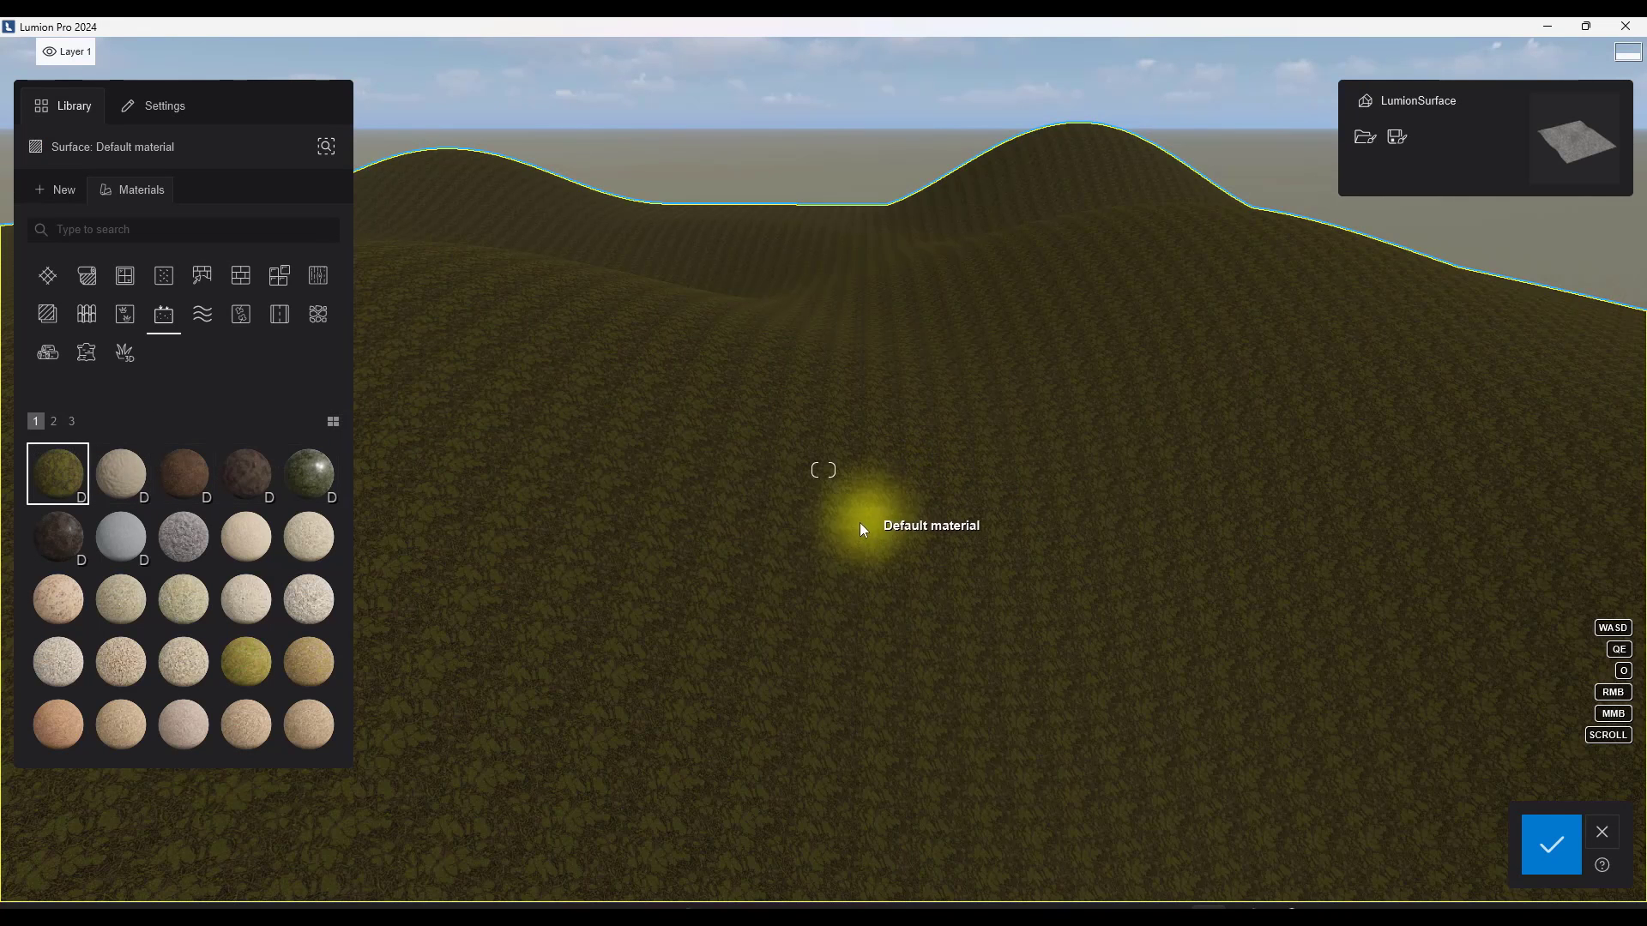
right_click_drag(836, 521, 888, 210)
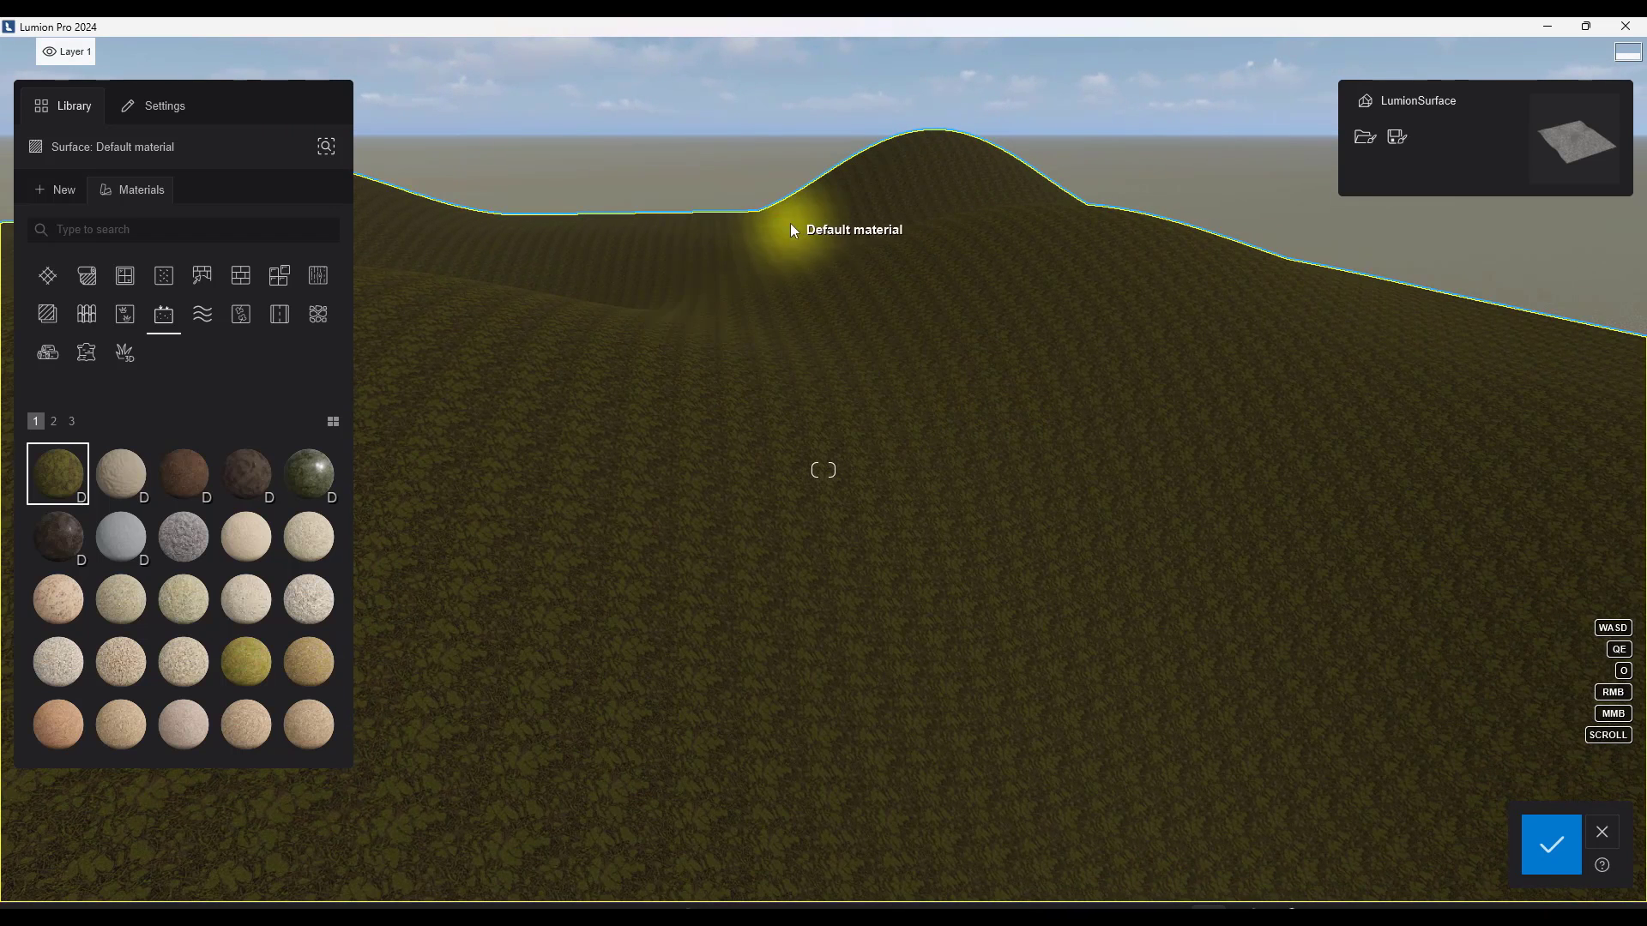
Enable landscape tiling in the placement settings of the LumionSurface terrain's Default material
left_click(793, 398)
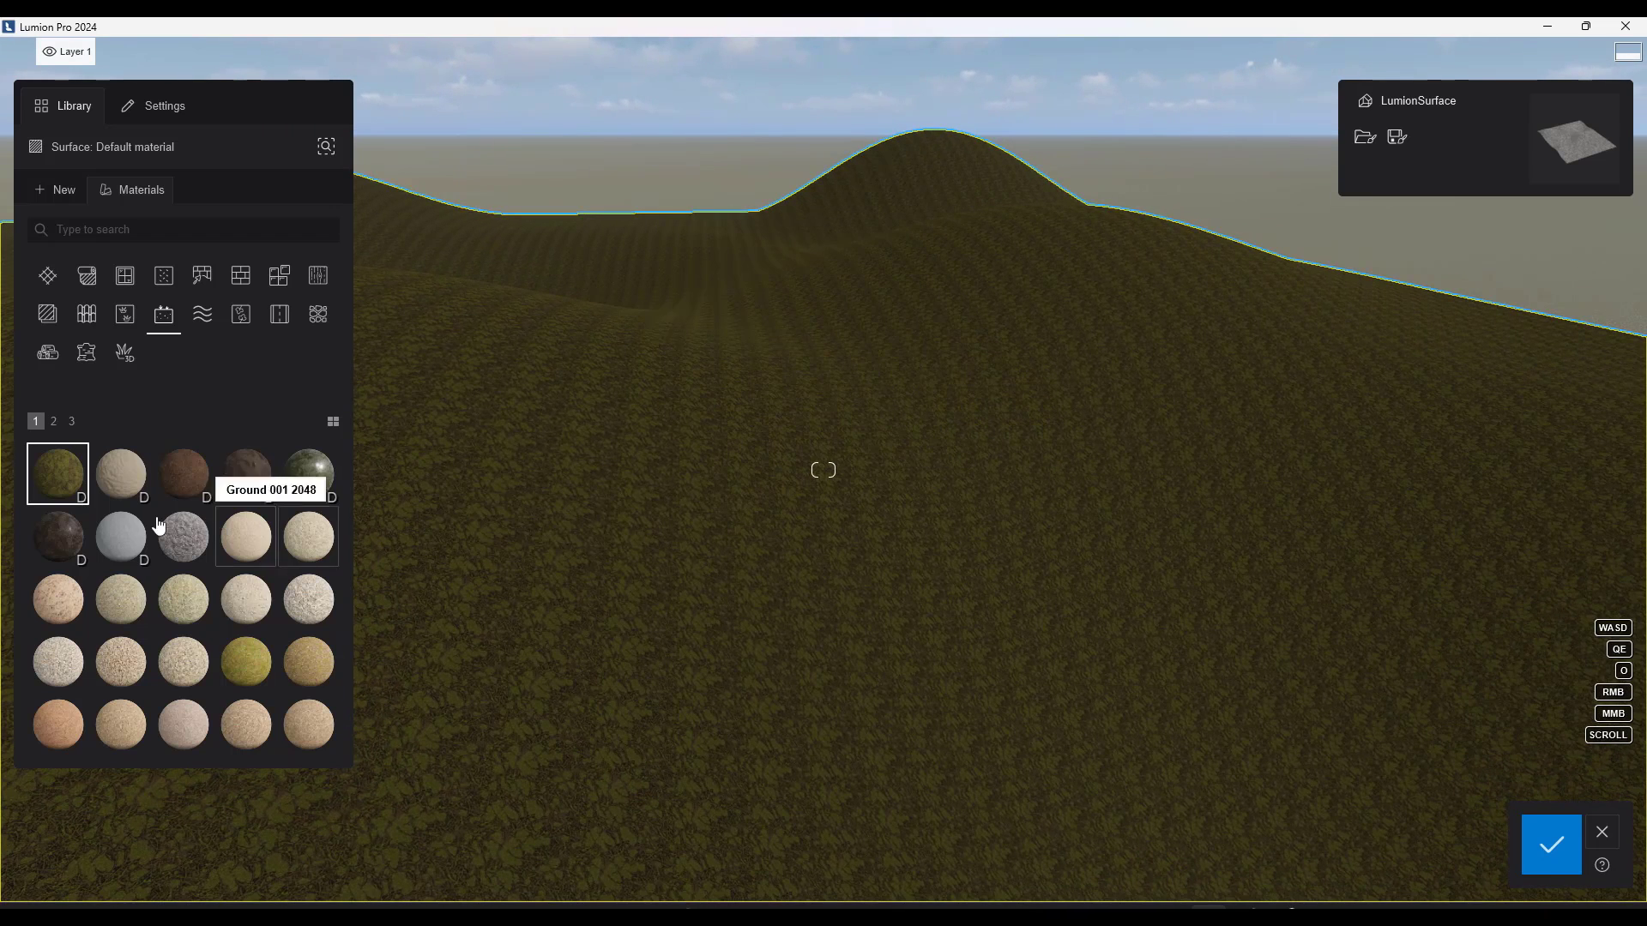
left_click(147, 109)
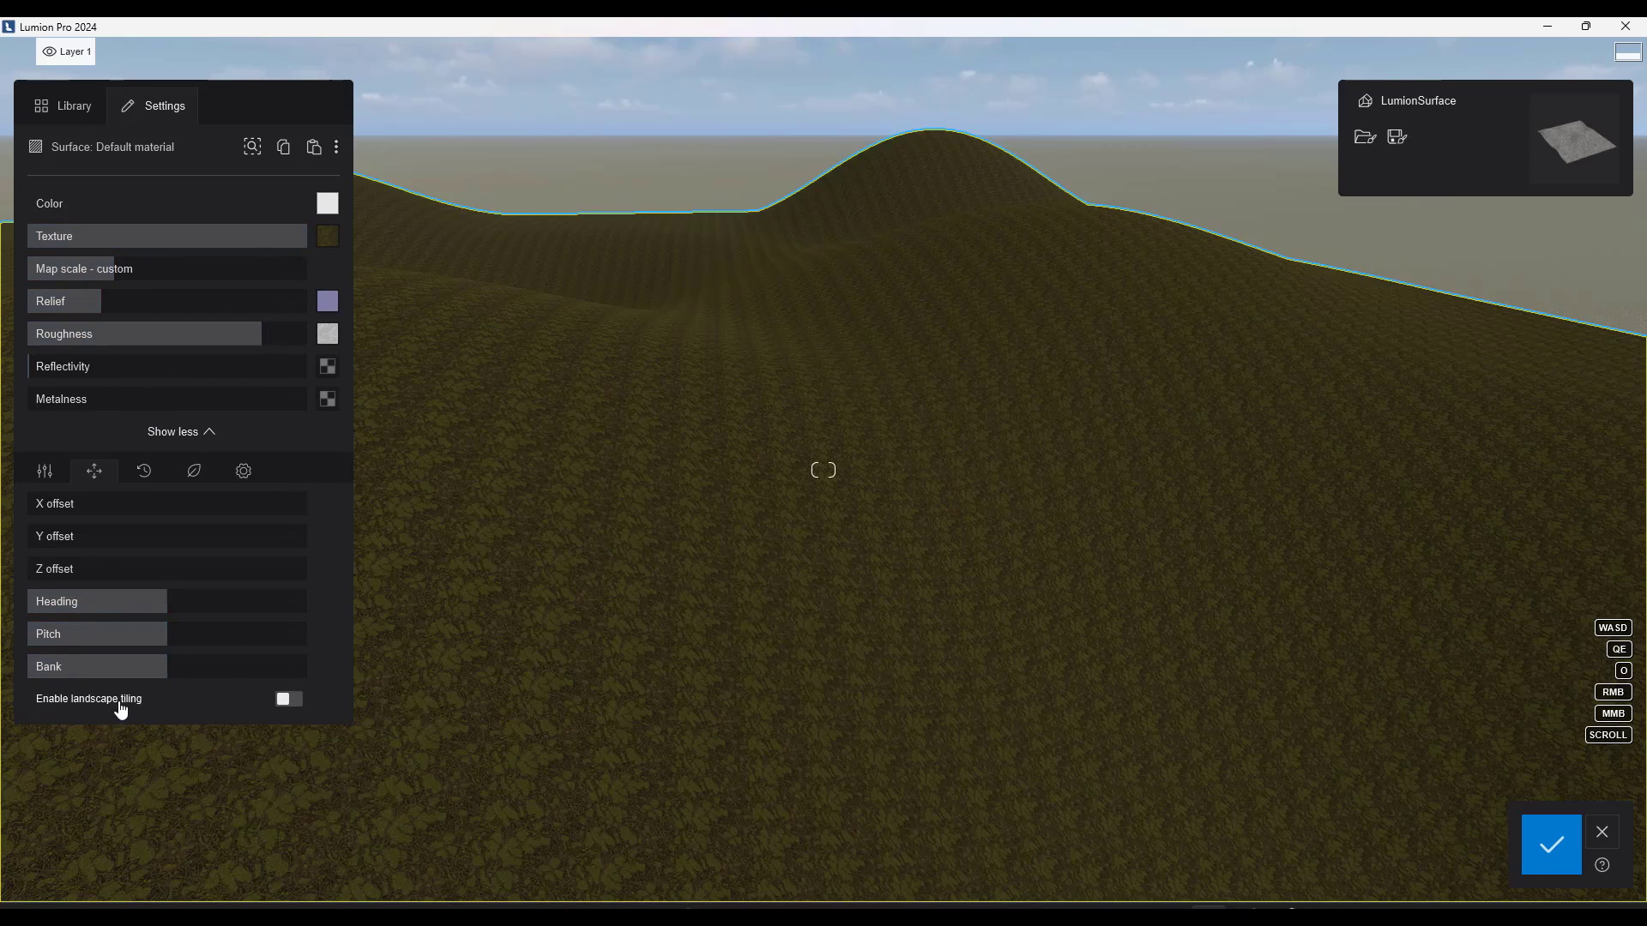
left_click(290, 701)
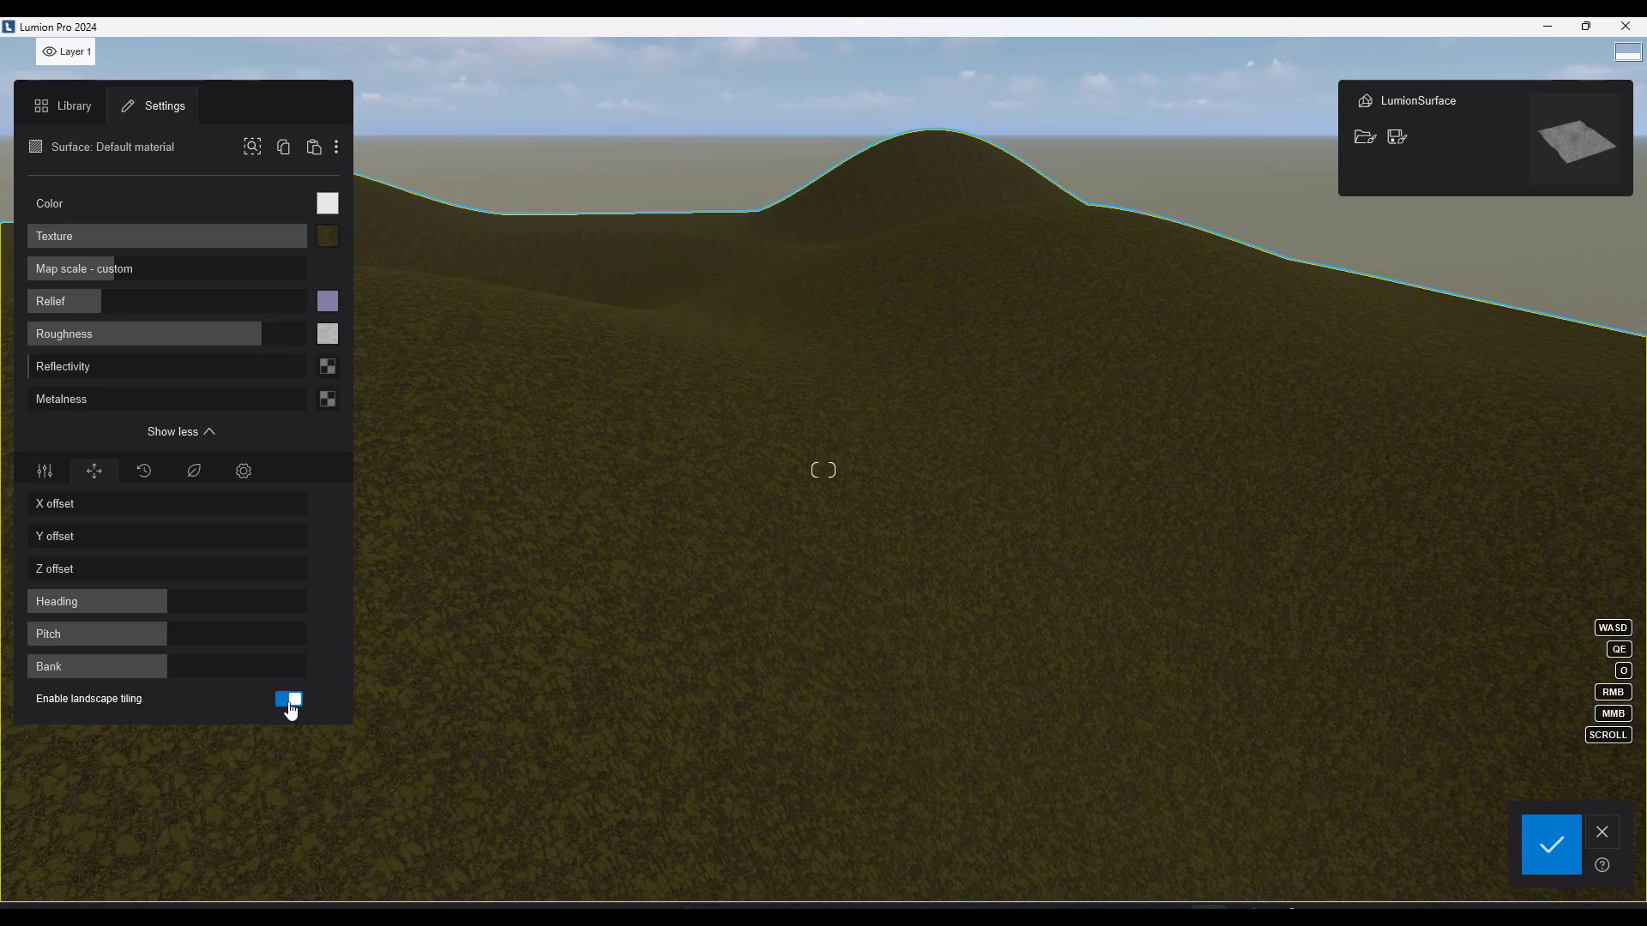
left_click(290, 700)
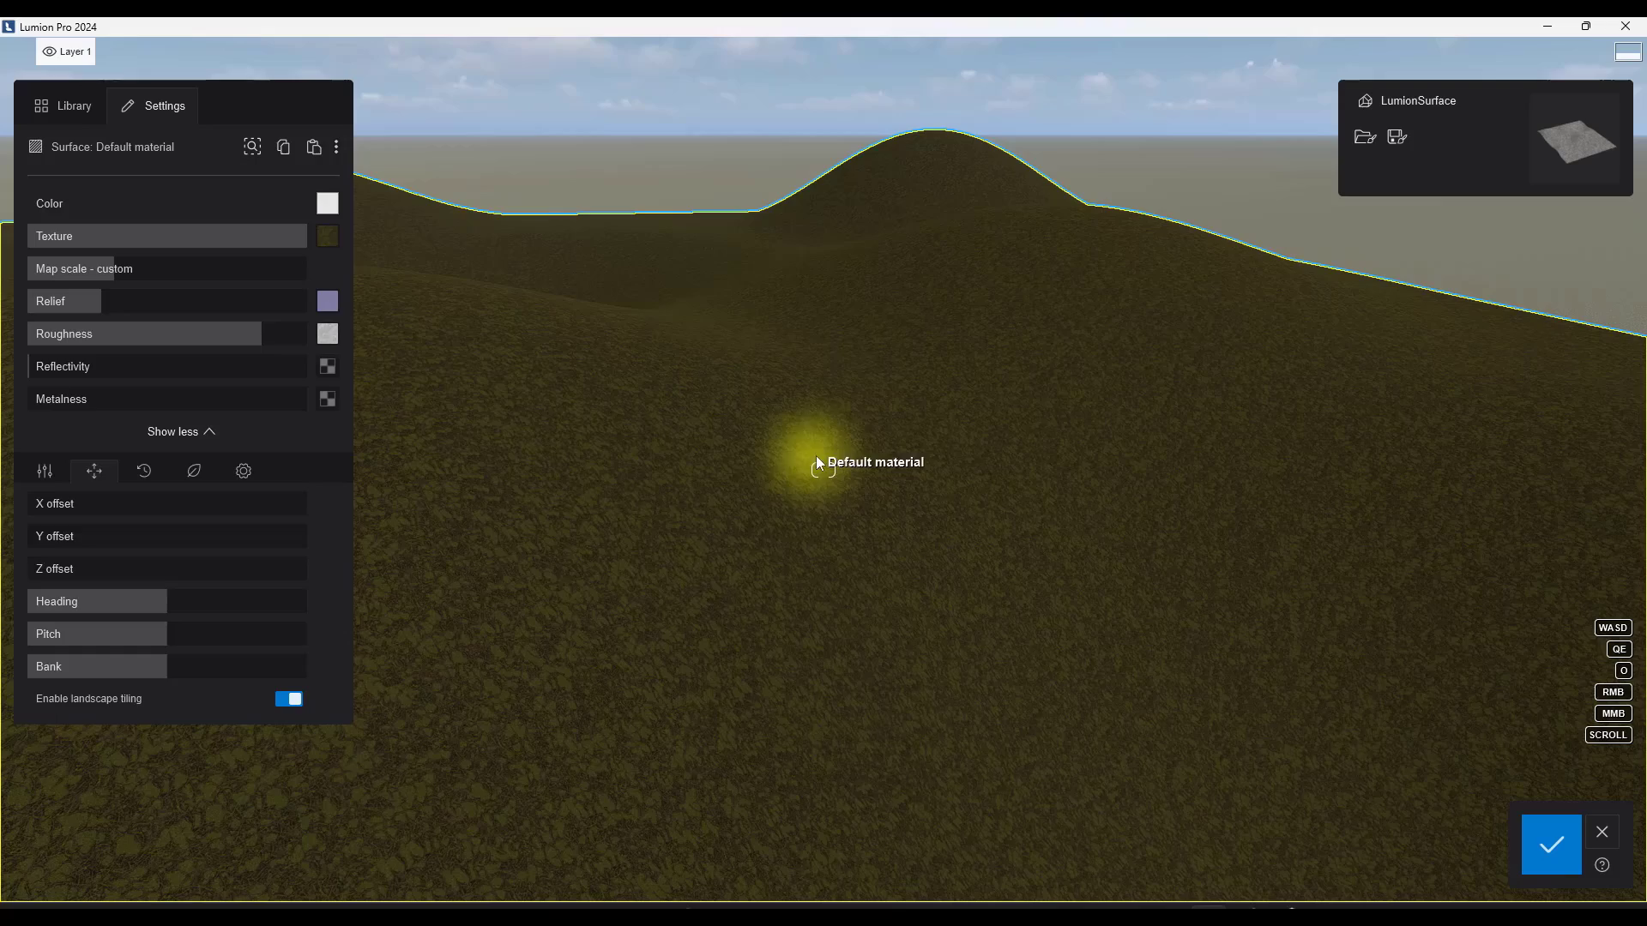
Turn landscape tiling off and back on to compare the texture repetition across the terrain
mouse_move(697, 677)
right_mouse_down()
mouse_move(771, 652)
mouse_move(977, 712)
mouse_move(668, 626)
mouse_move(718, 654)
right_mouse_up()
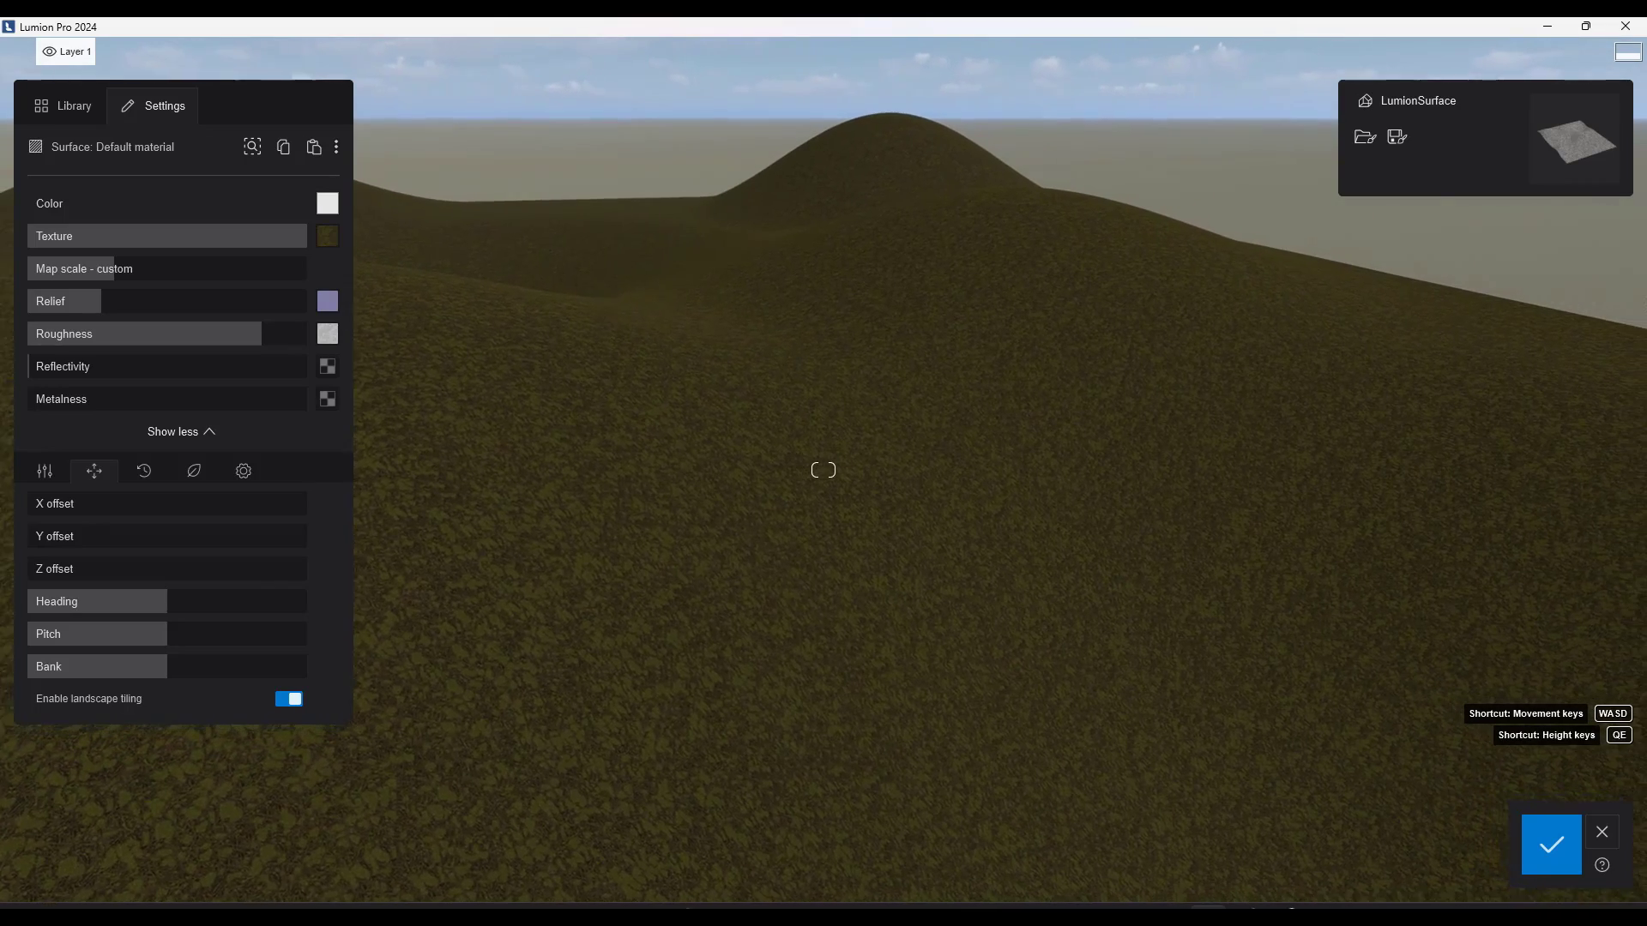
right_click_drag(819, 673, 815, 673)
left_click(288, 699)
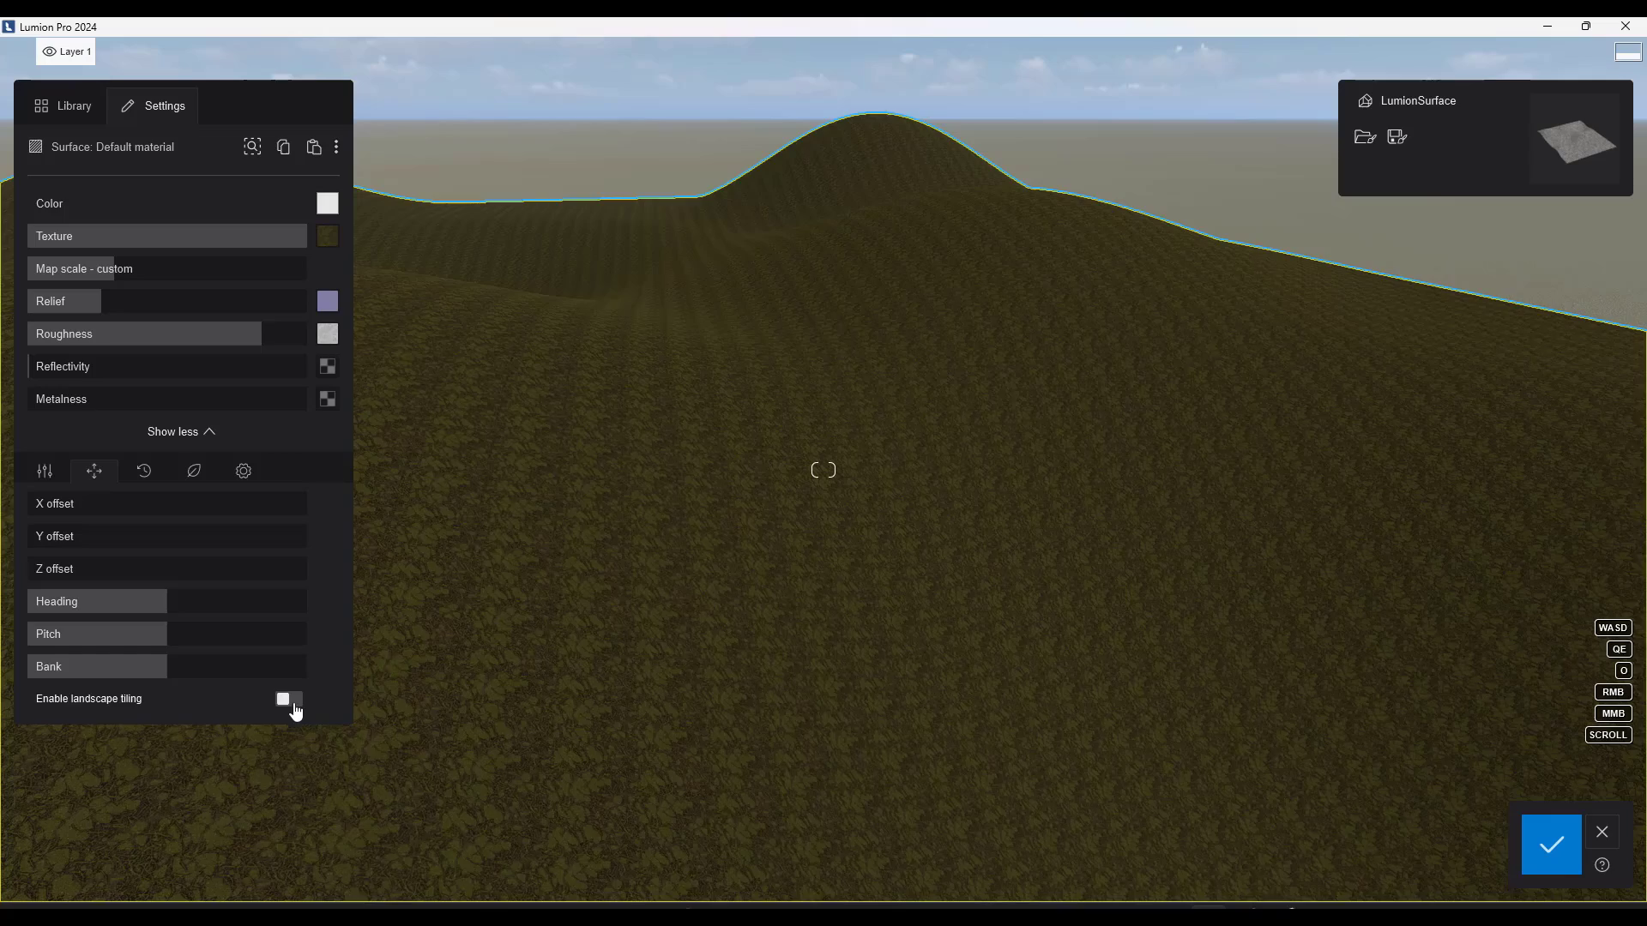
left_click(293, 702)
right_click_drag(772, 418, 775, 411)
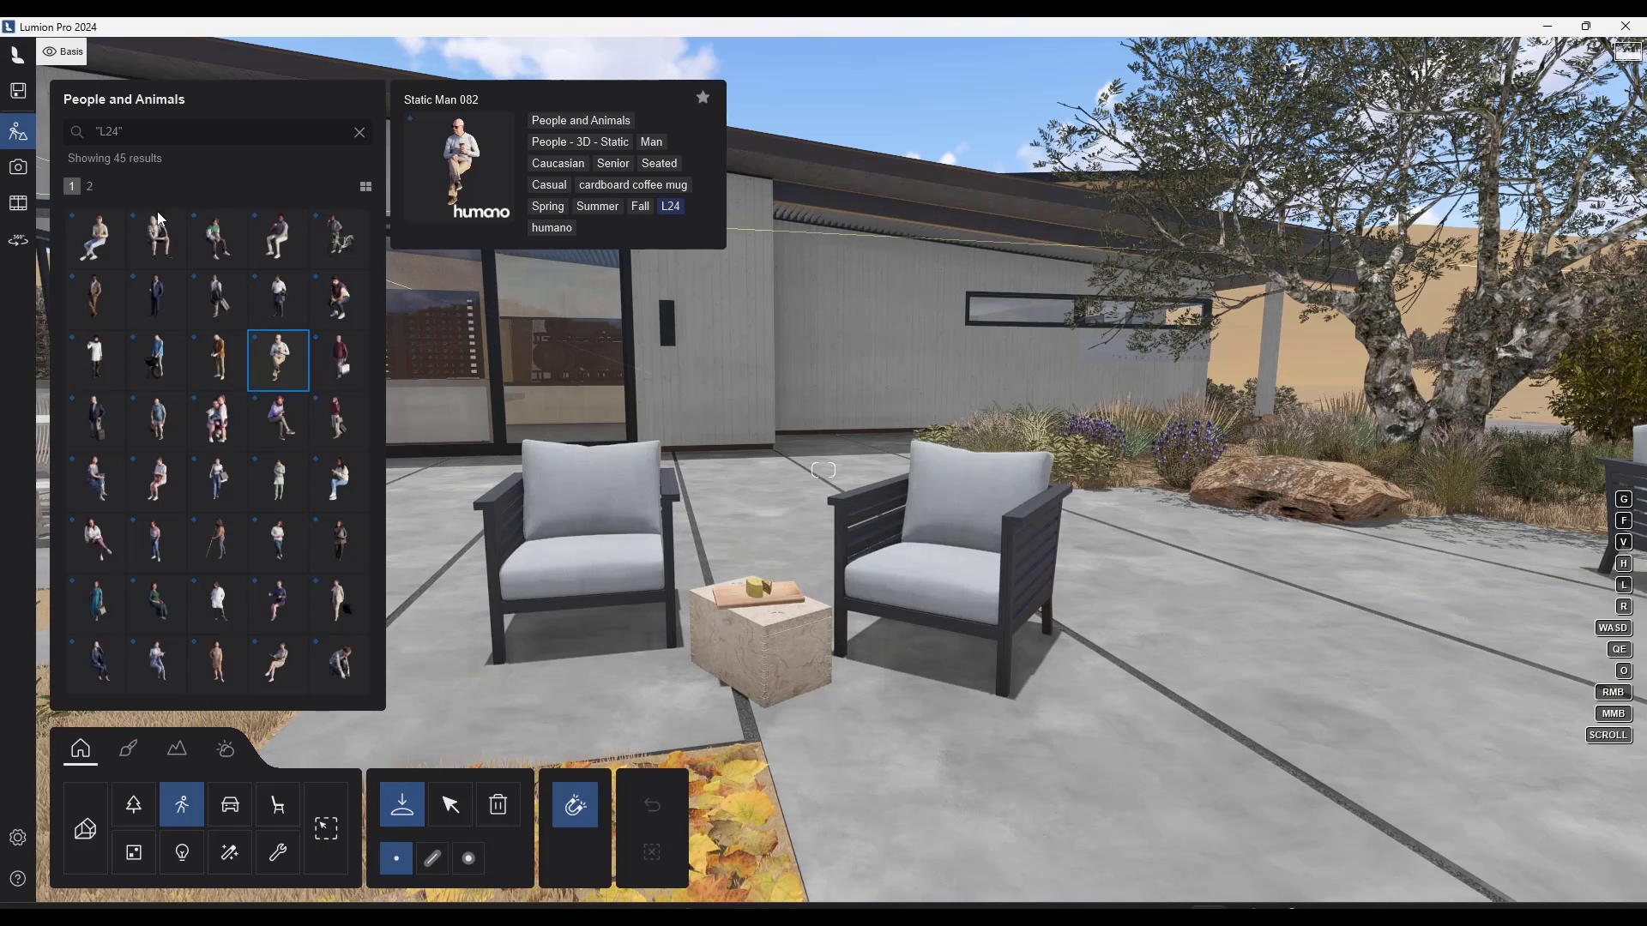
Place Static Man 070 seated in the armchair beside the tree and Static Woman 050 standing next to him on the patio
mouse_move(232, 236)
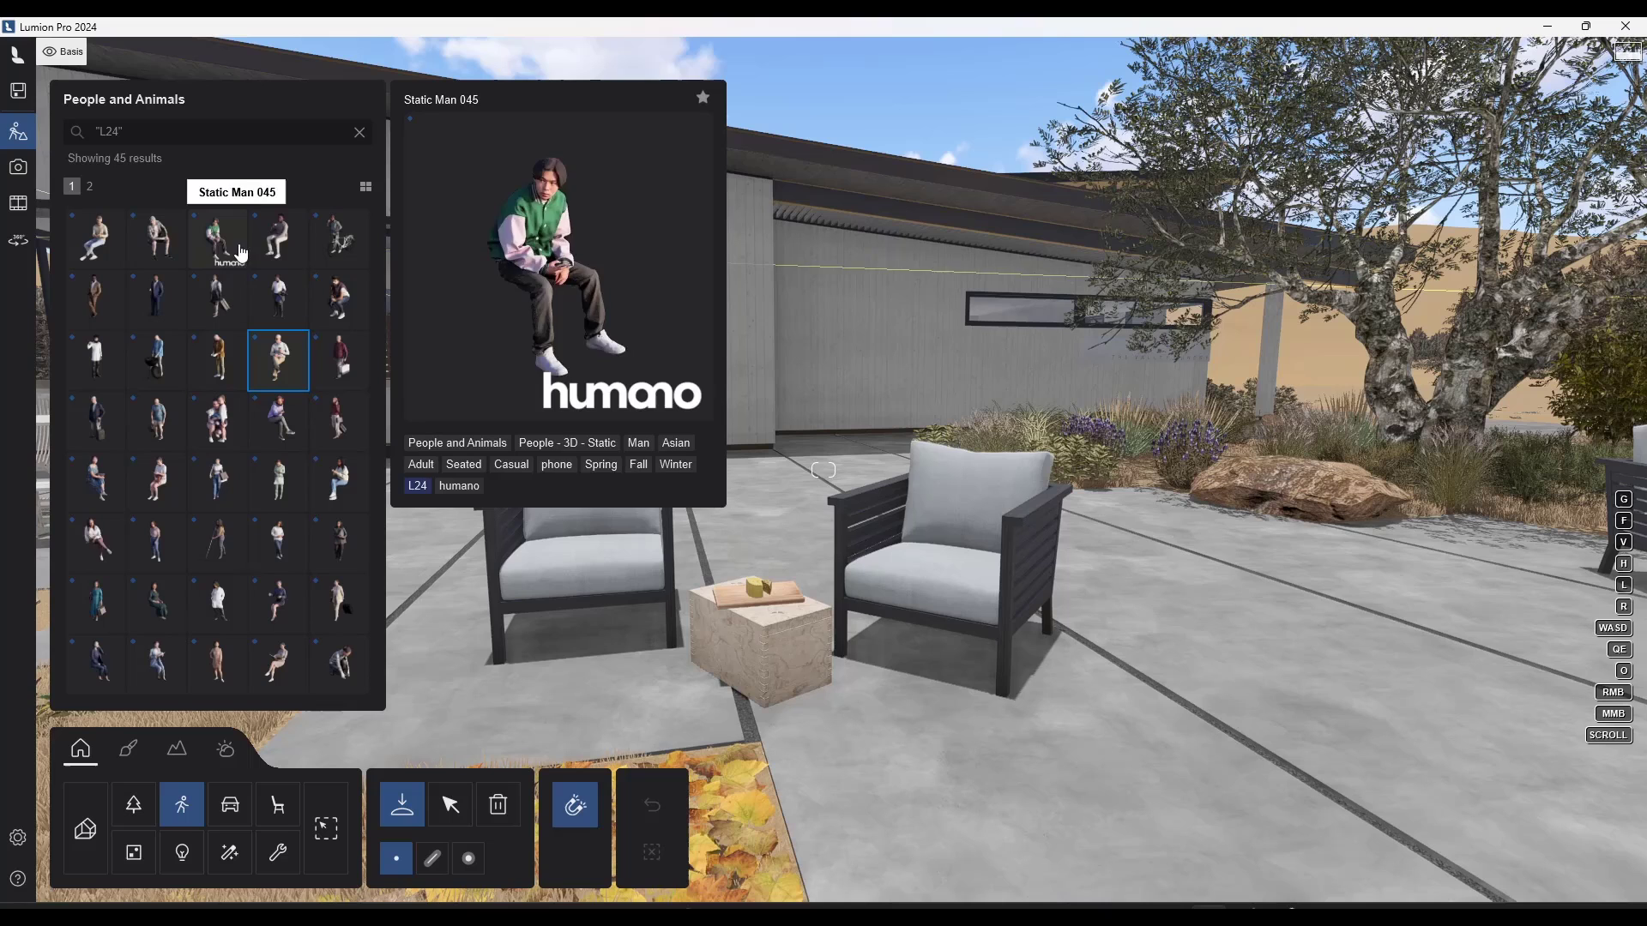
left_click(278, 238)
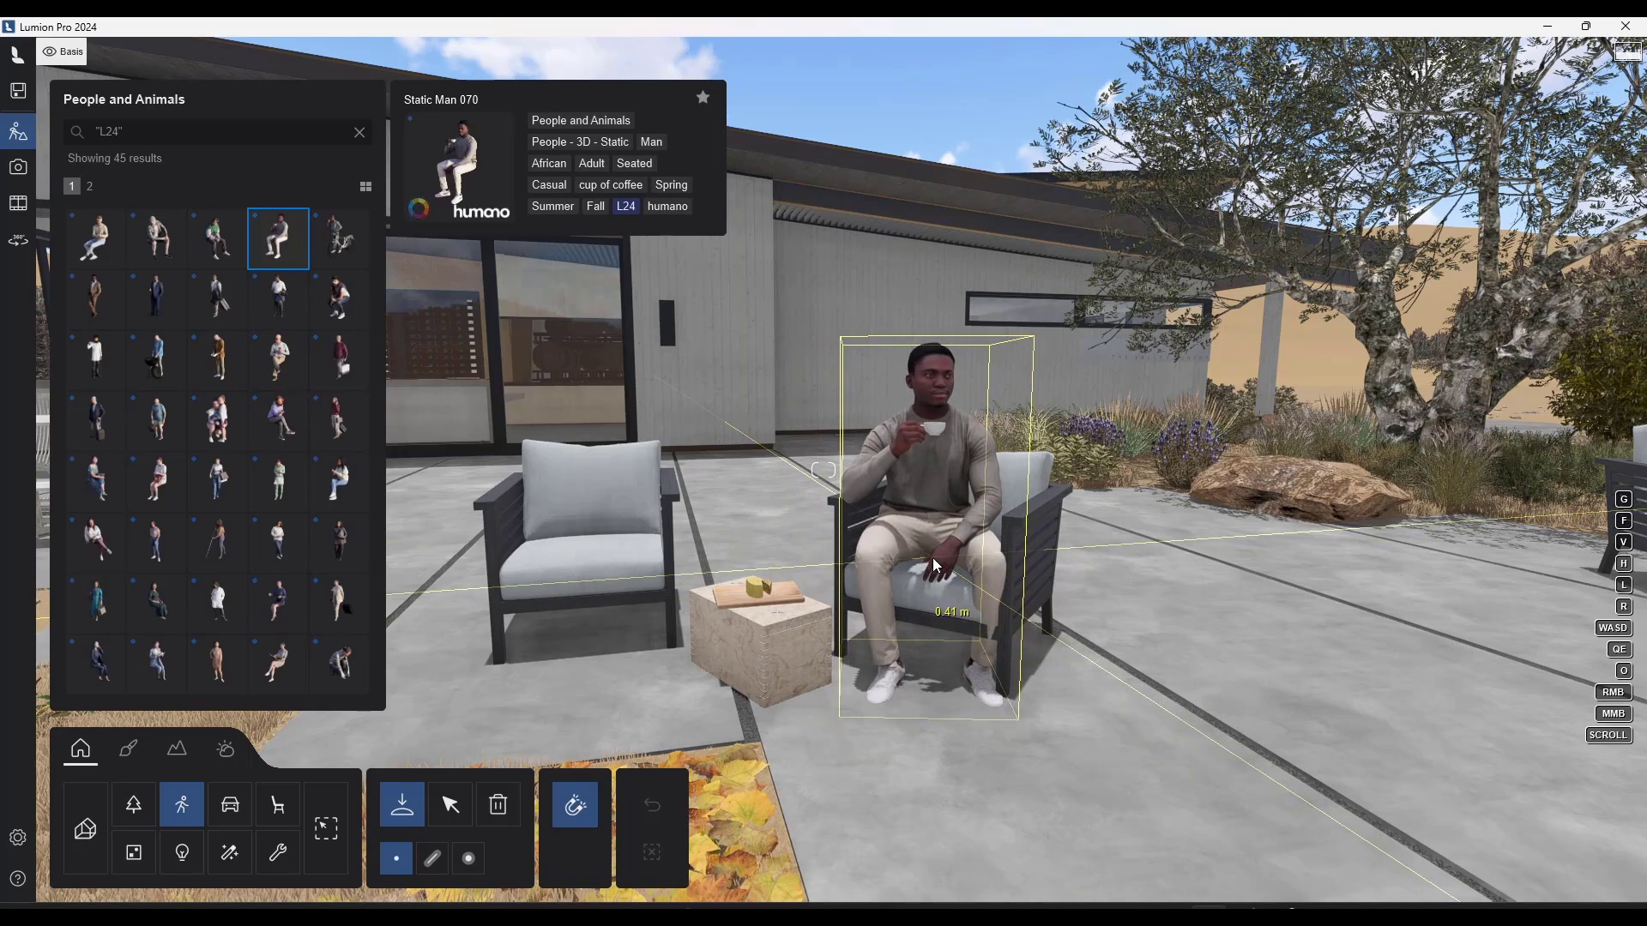
left_click(934, 559)
mouse_move(231, 307)
mouse_move(167, 303)
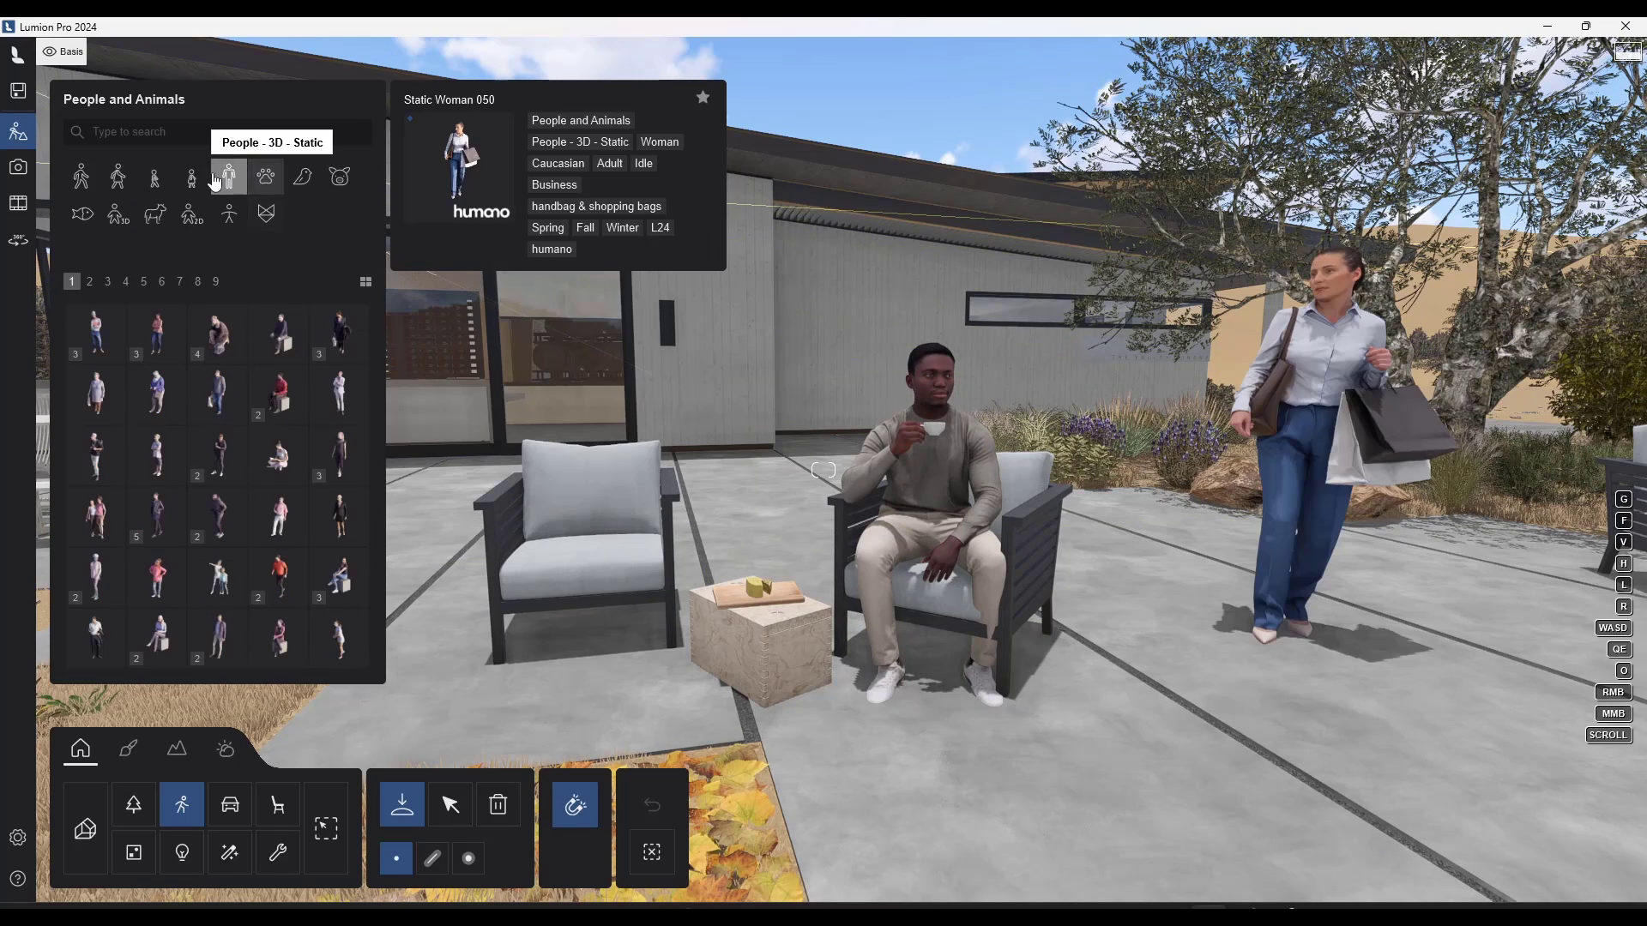
Browse the static 3D people, select Static Man 070 and filter the People and Animals library by its L24 tag
left_click(126, 281)
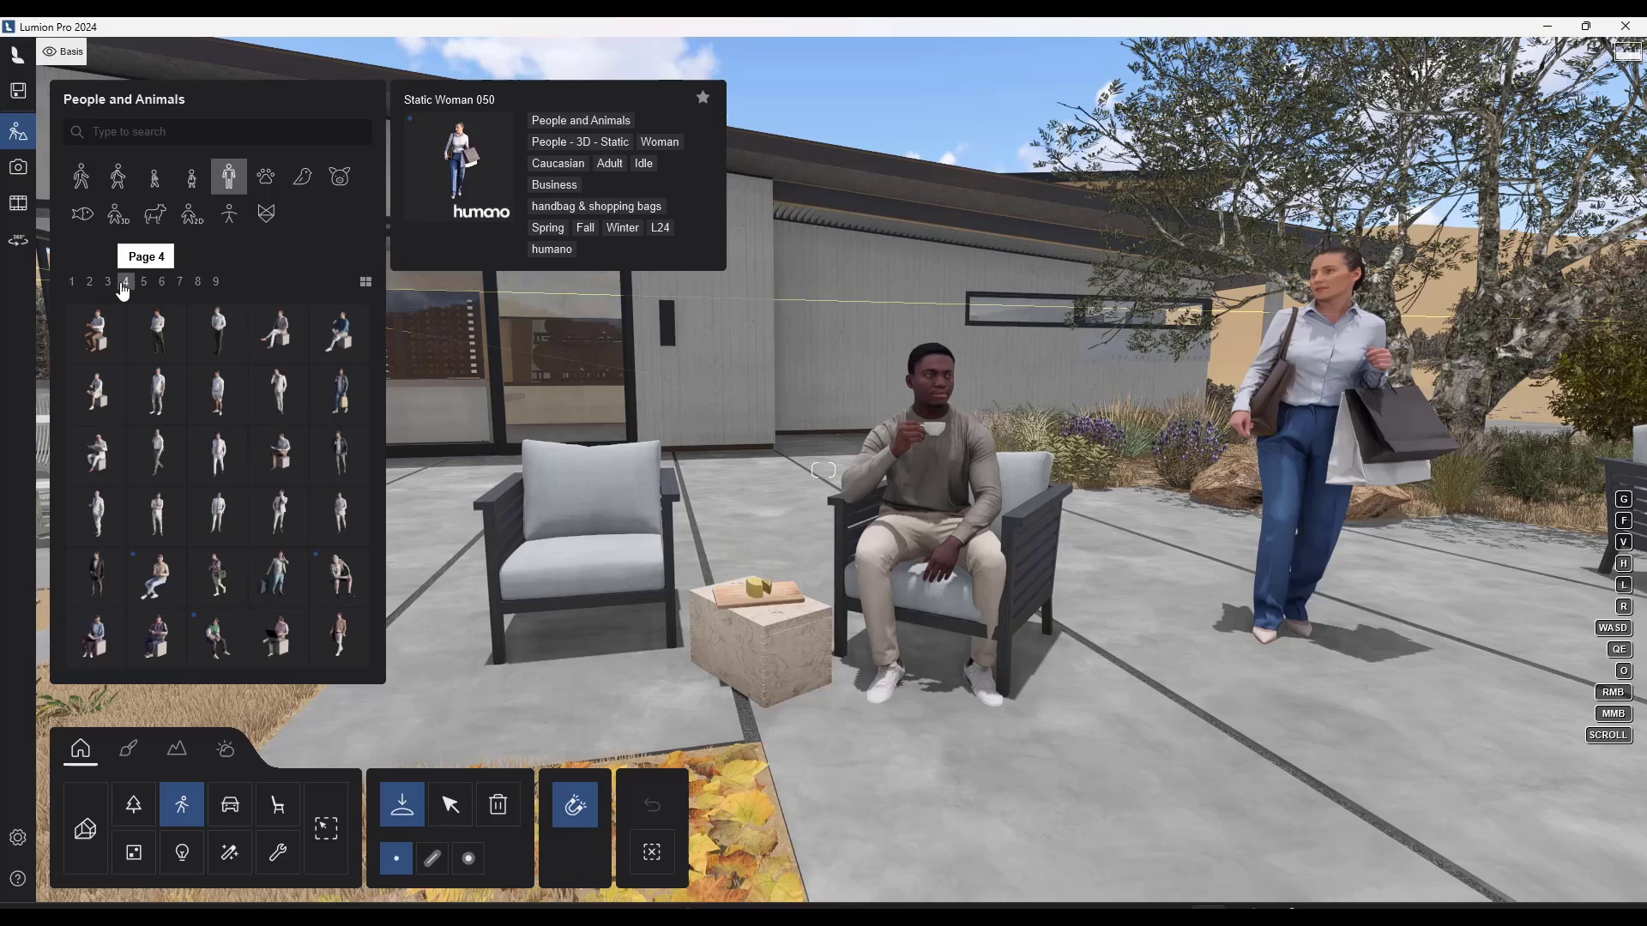
left_click(143, 281)
mouse_move(214, 583)
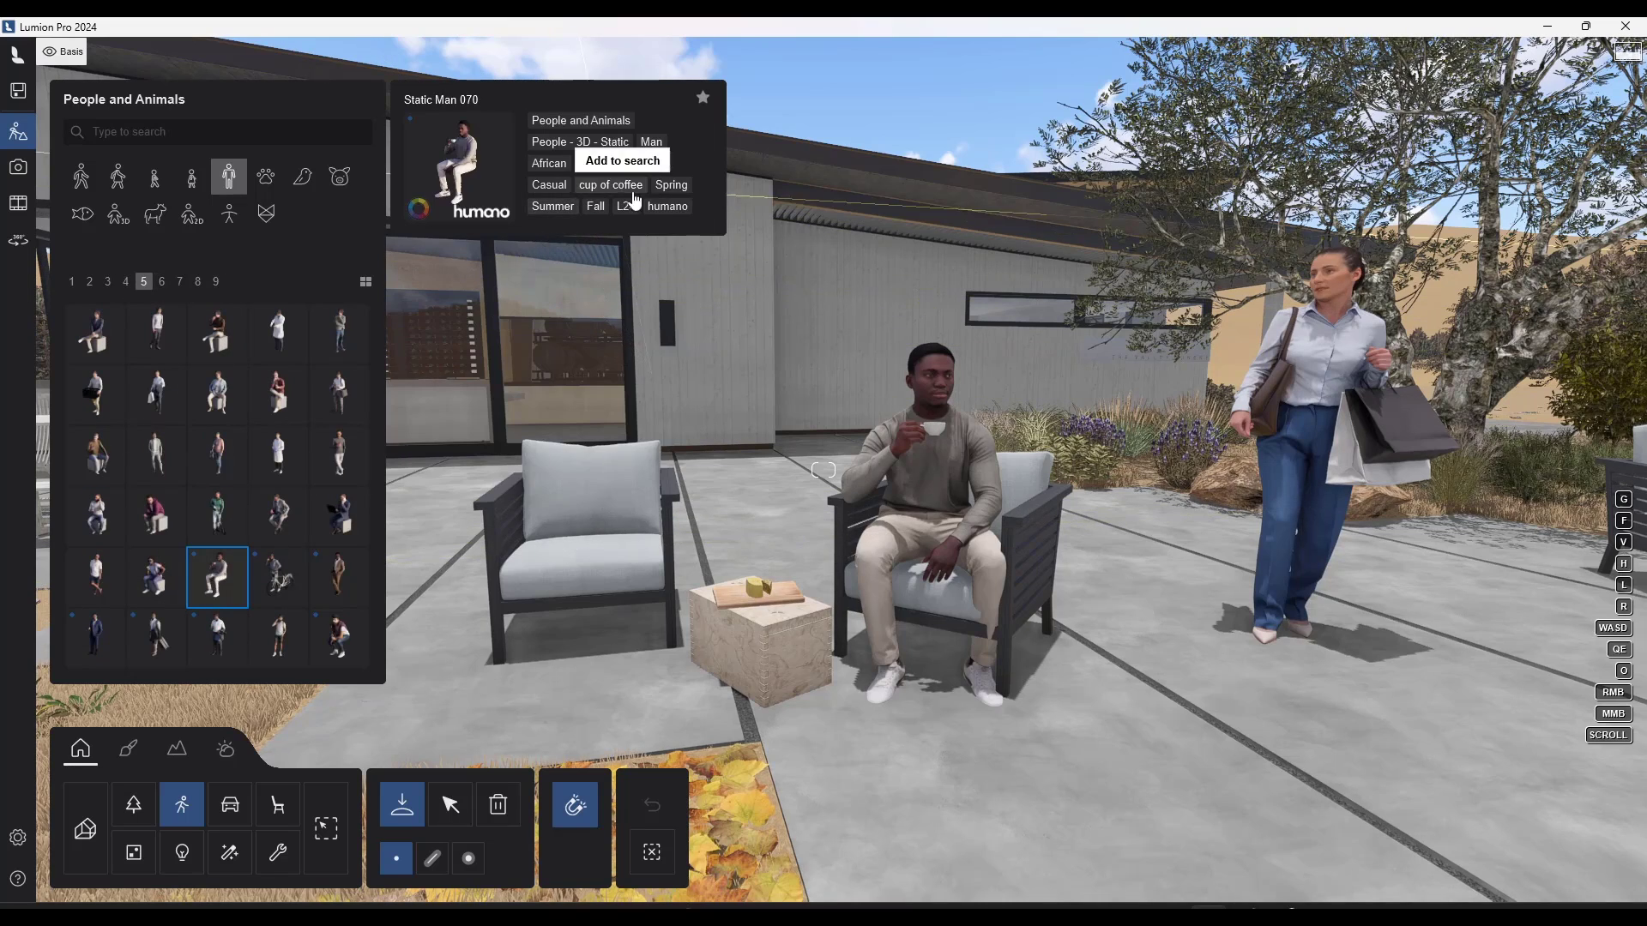
left_click(629, 210)
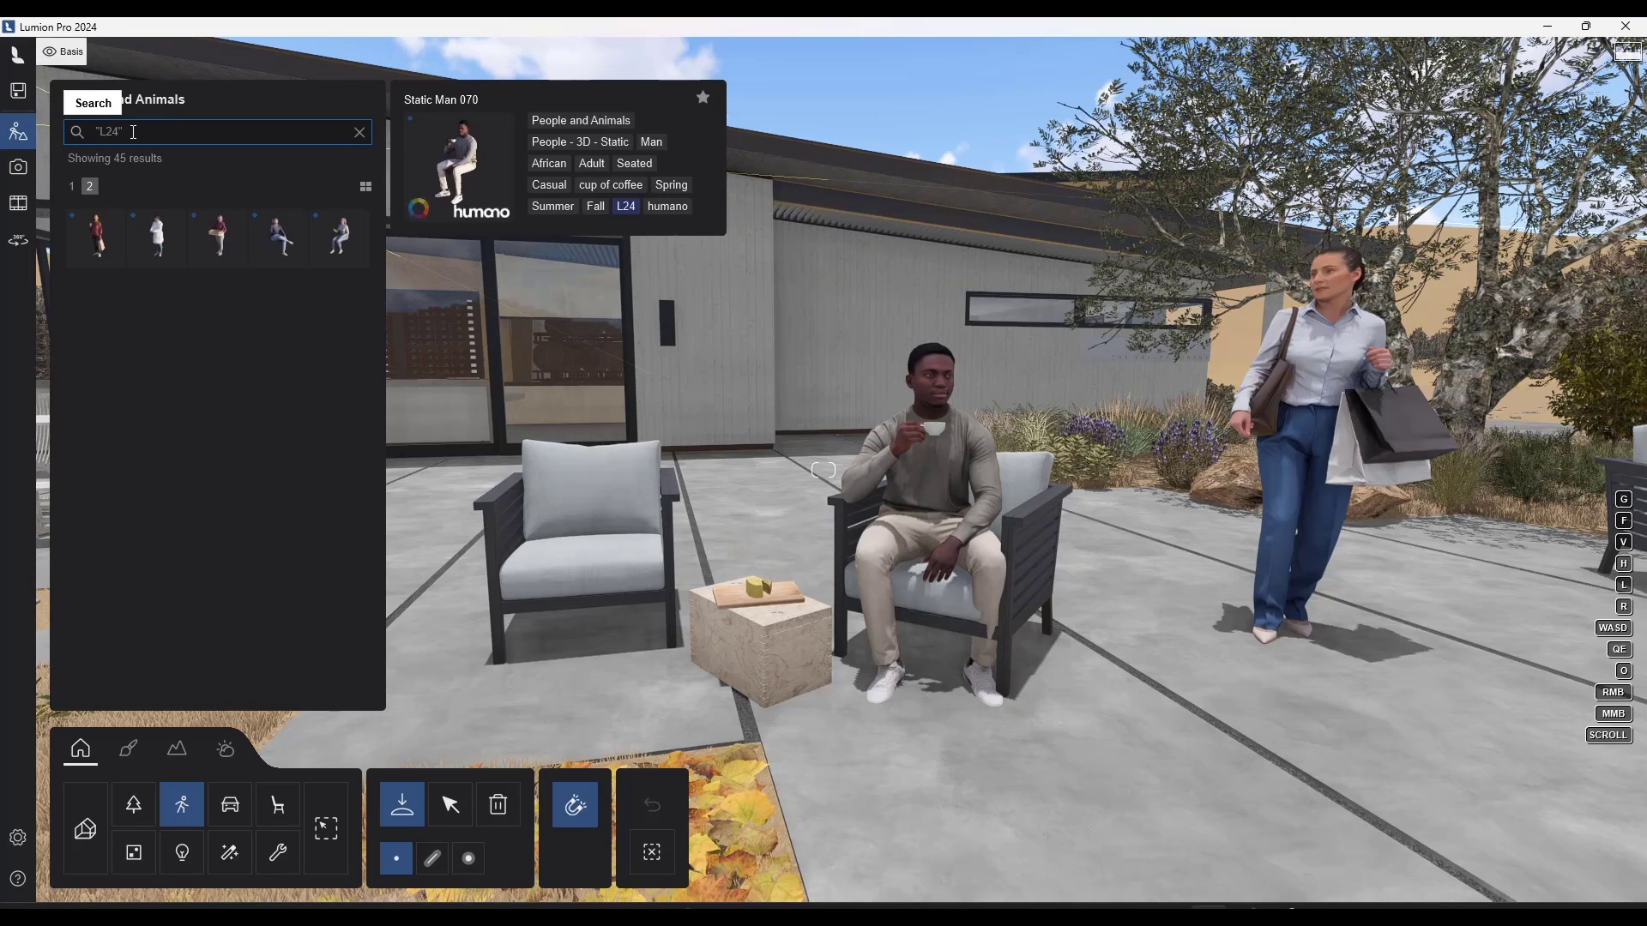
Search the Nature library for "L24"
left_click(135, 806)
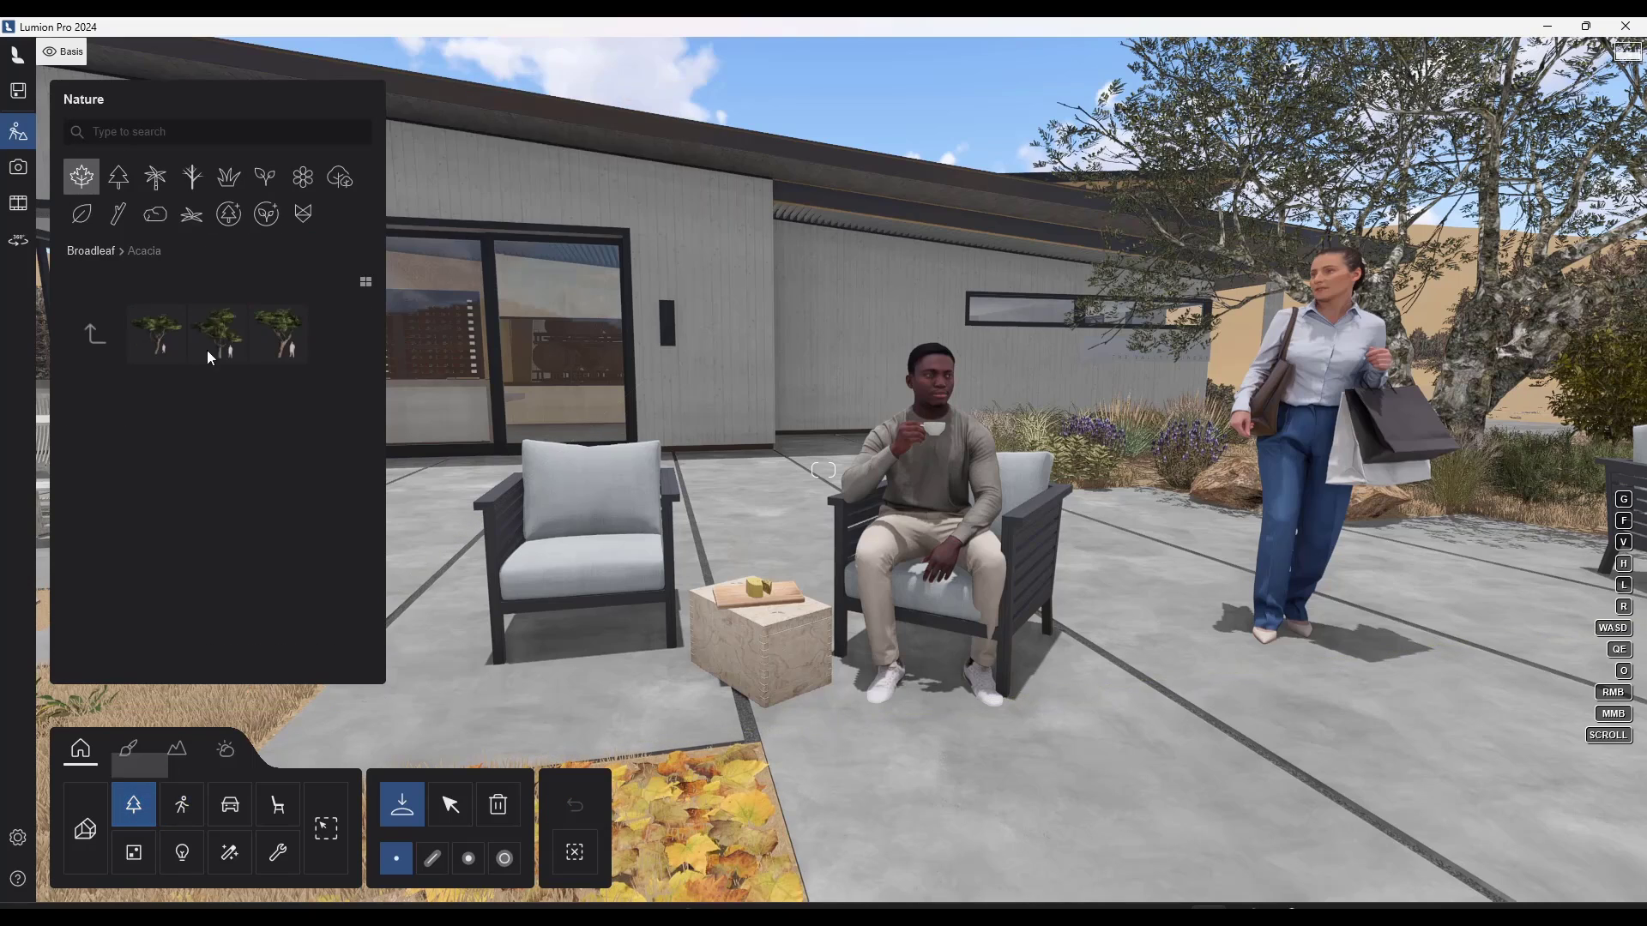
left_click(168, 132)
type("\"L24")
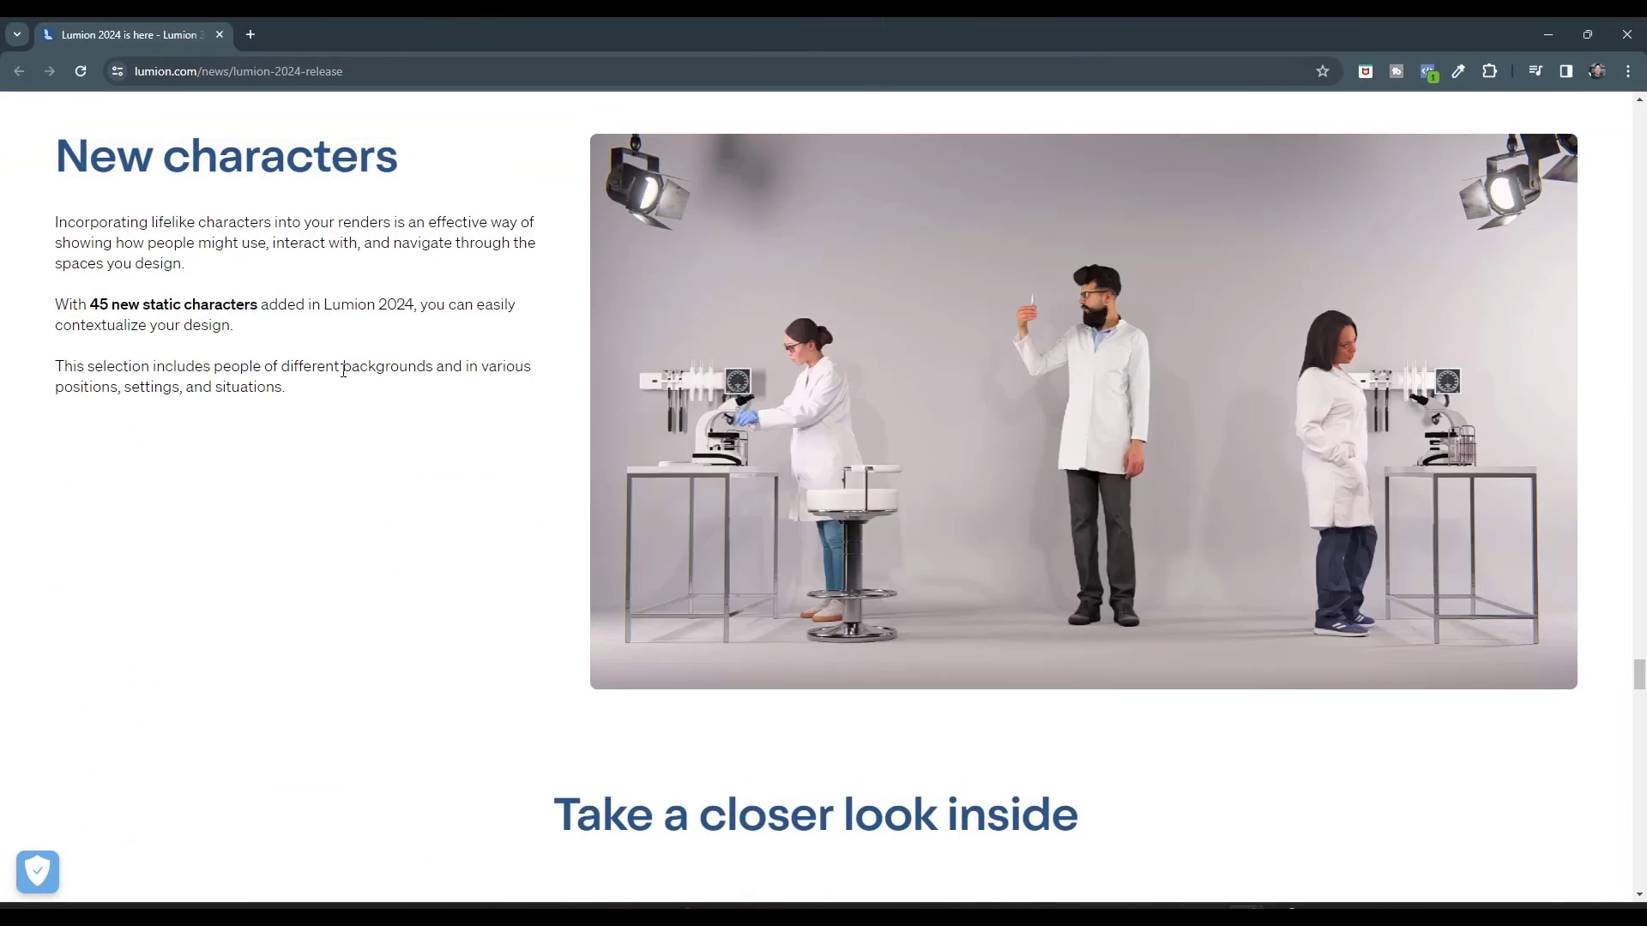
Switch to the Lumion 2024 release page in the browser and examine the library asset total and the table of Lumion Pro additions
scroll(395, 493, "down", 5)
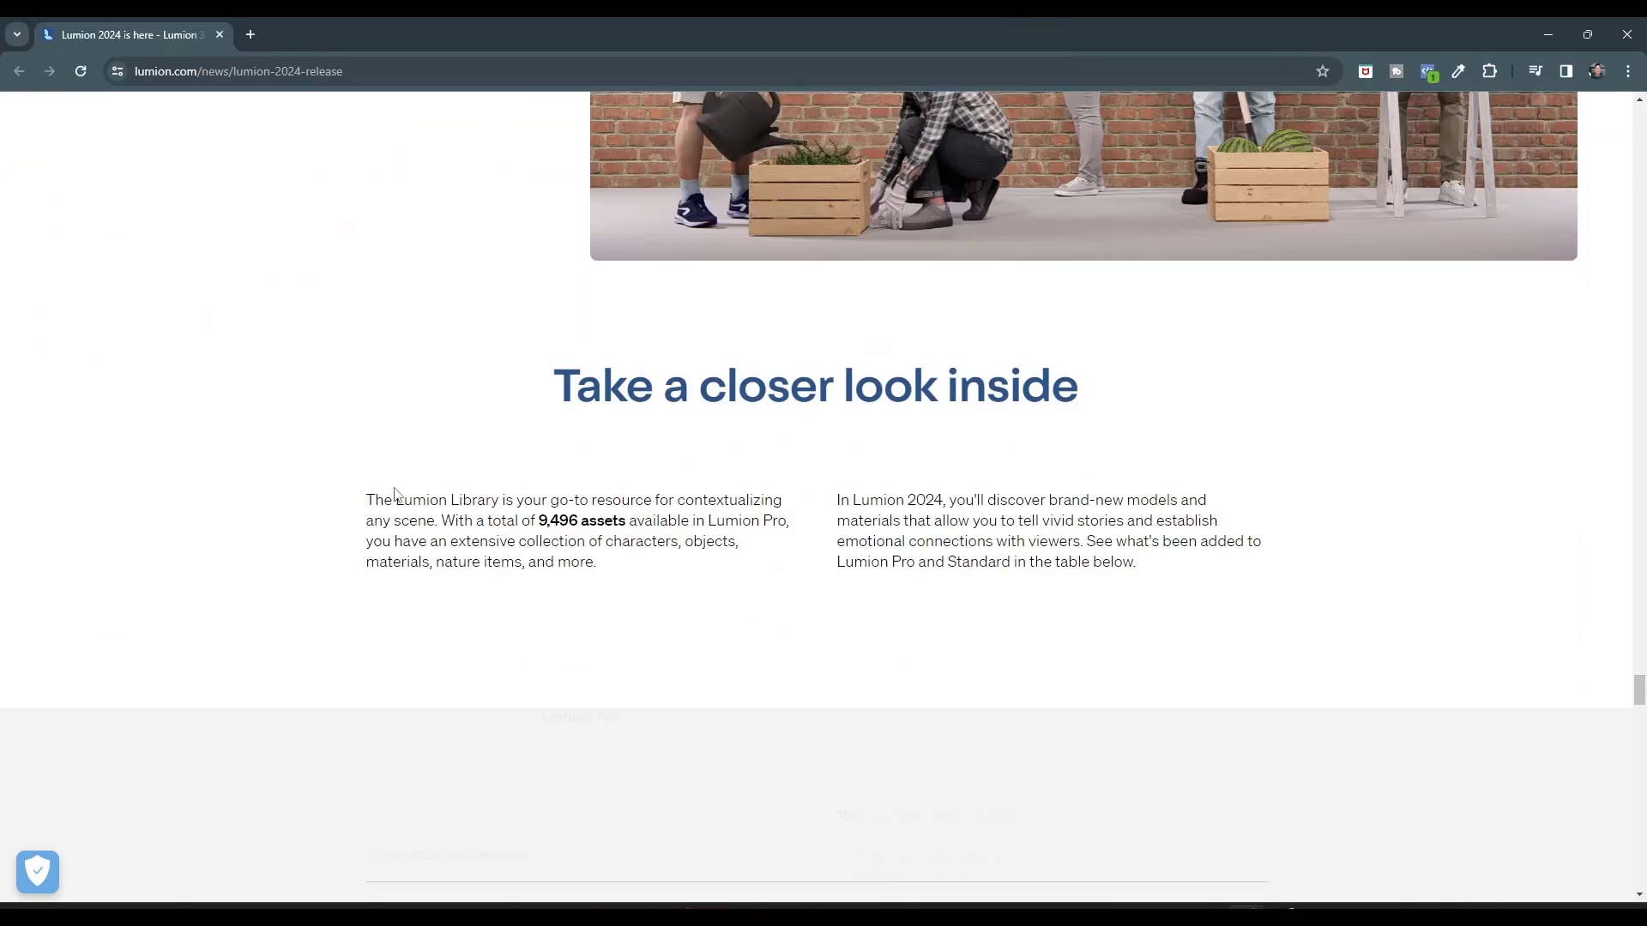
scroll(932, 388, "down", 5)
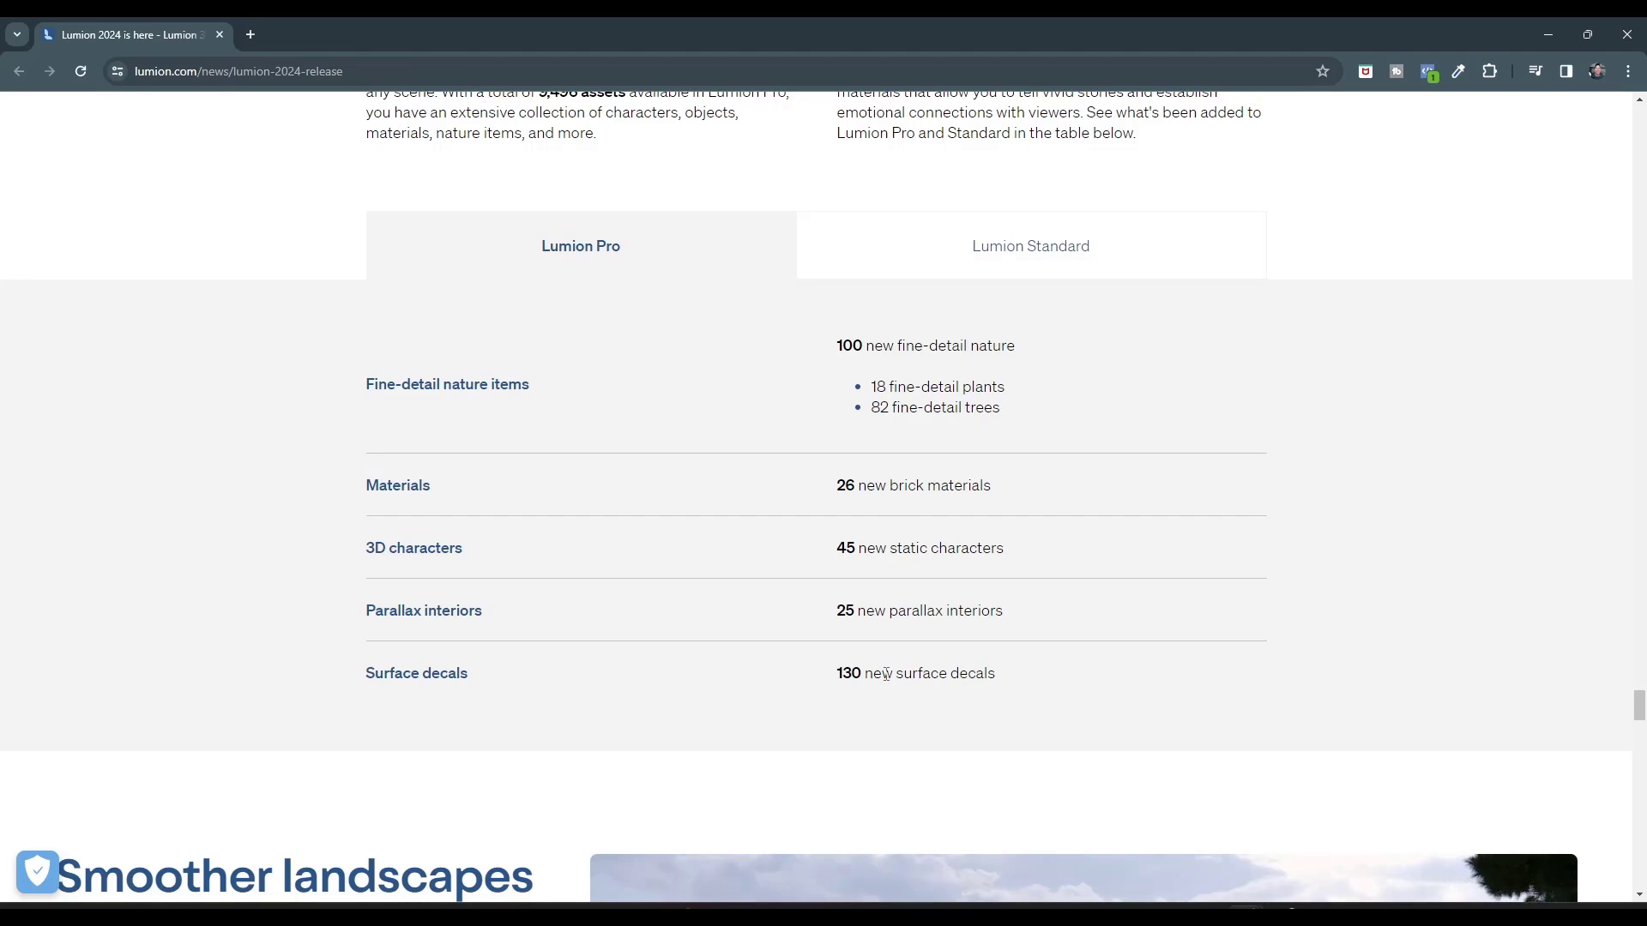
scroll(888, 669, "up", 1)
scroll(910, 618, "down", 1)
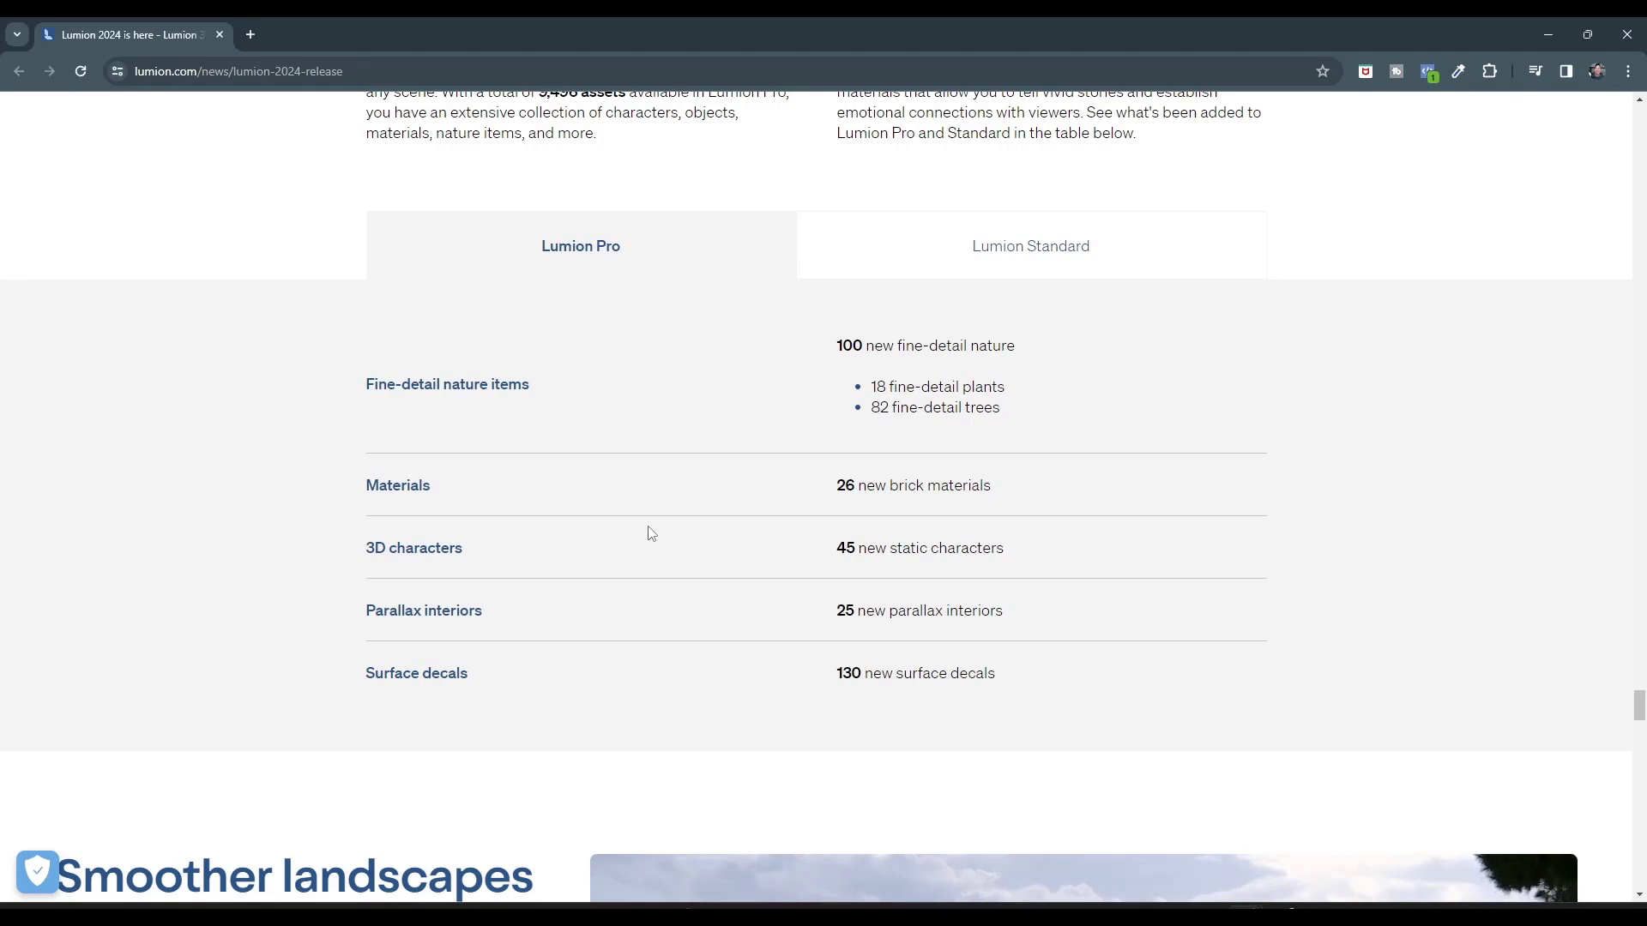
scroll(538, 183, "up", 1)
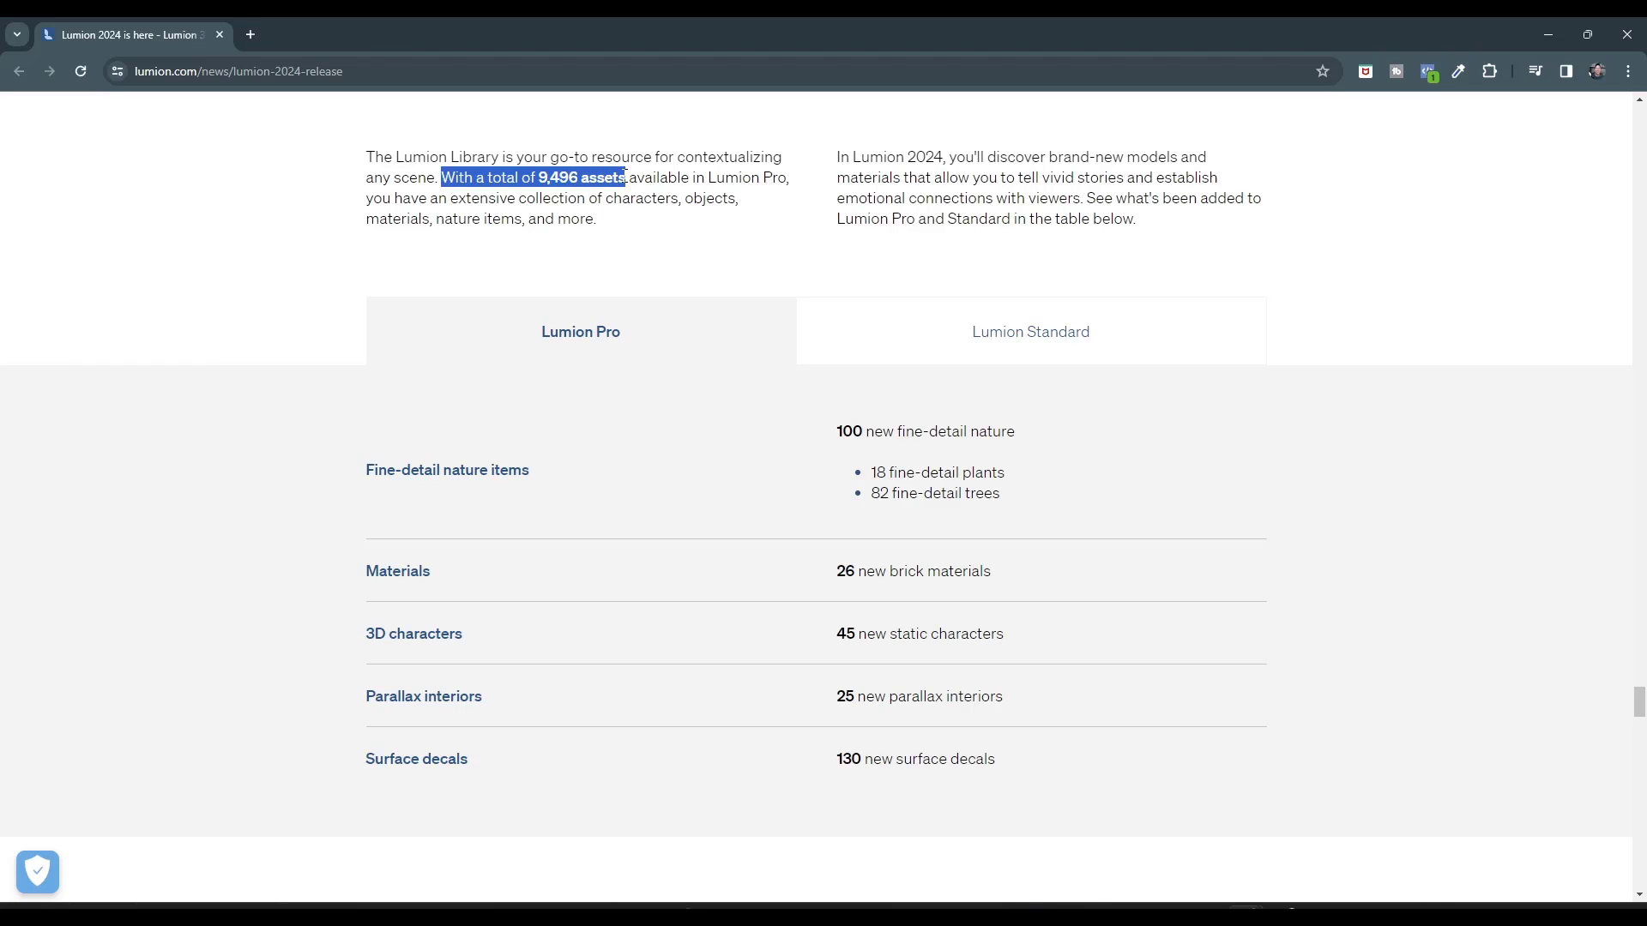
left_click(624, 207)
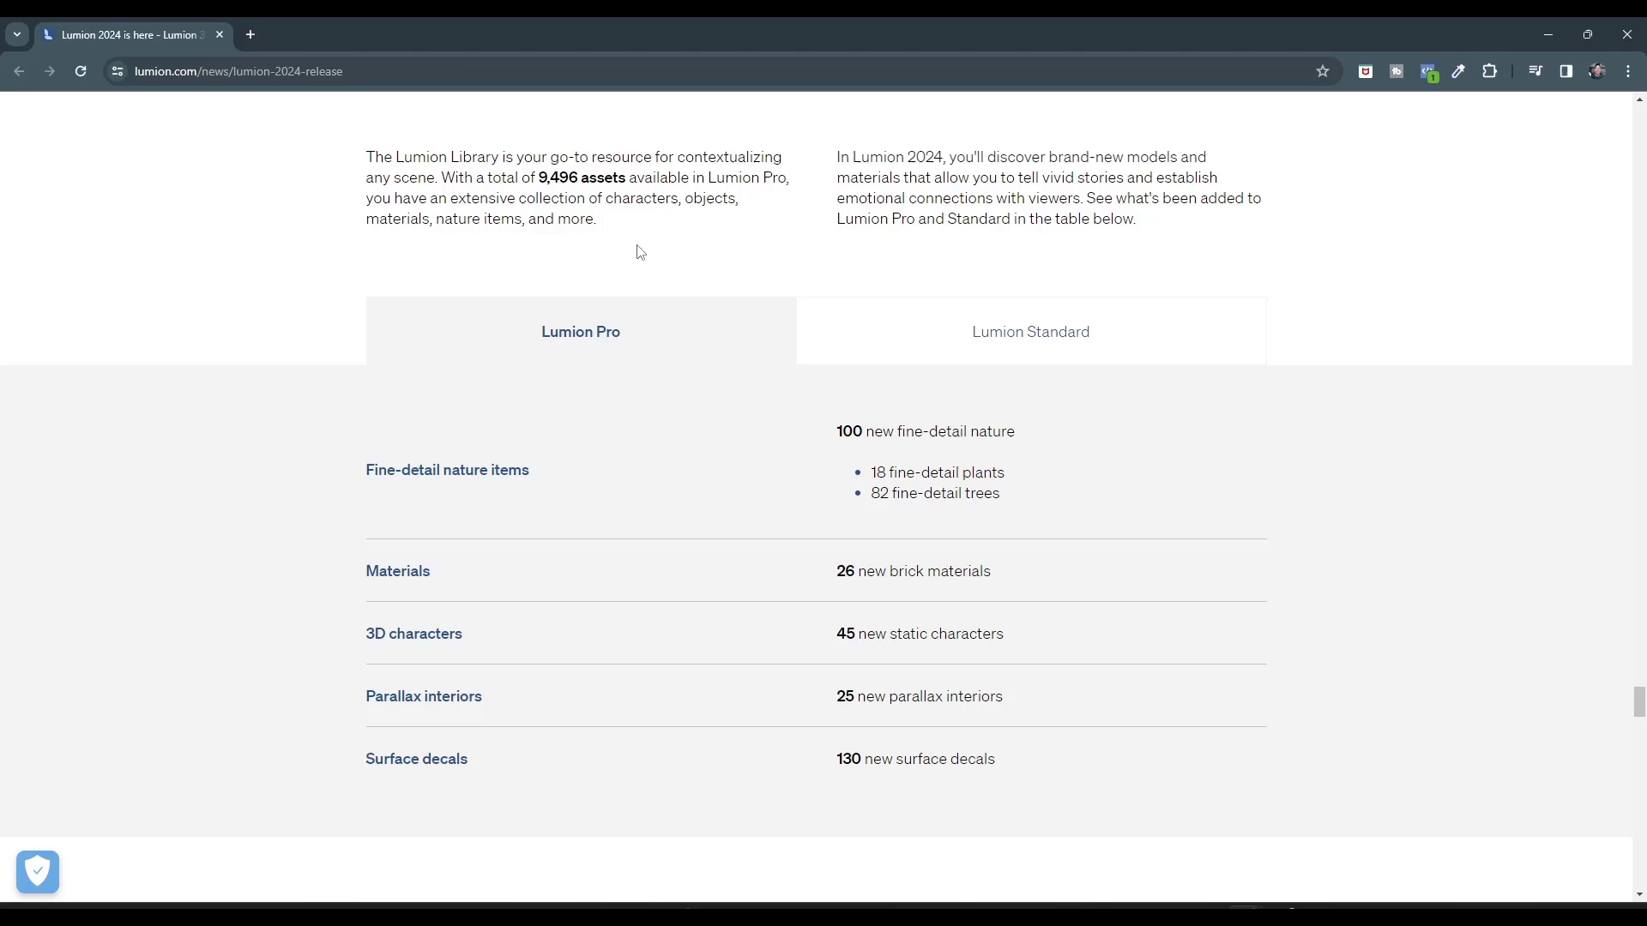
Examine the release page's Workflow improvements, from the new vertical sidebar and custom camera controls to grid overlays and preset styles
scroll(529, 785, "down", 10)
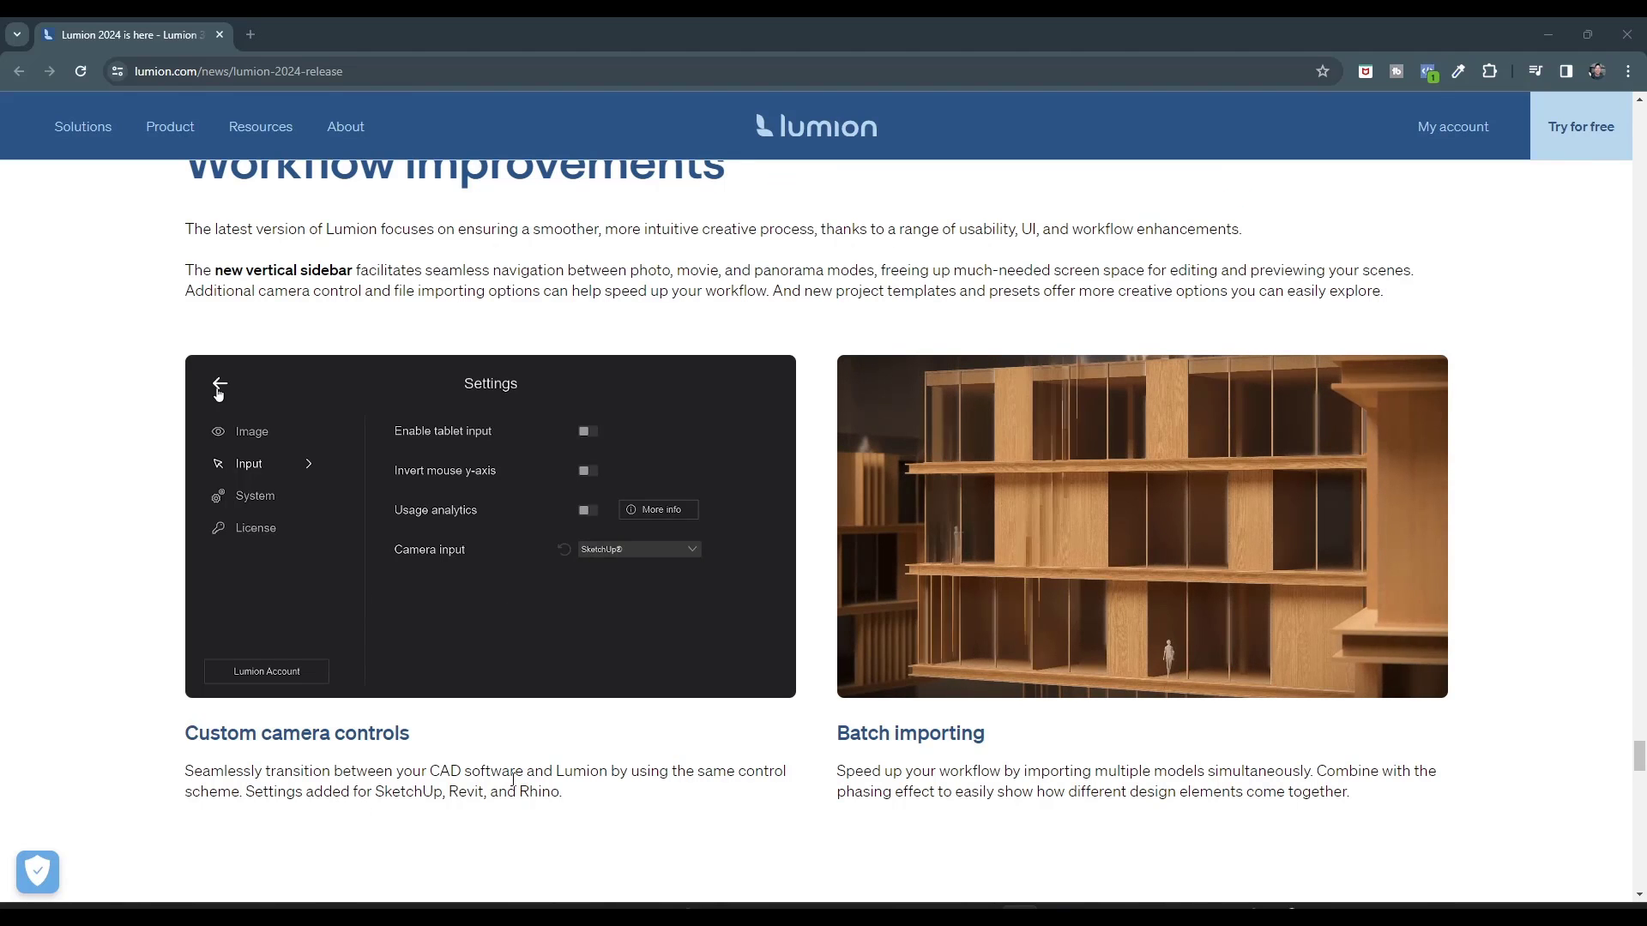
left_click_drag(216, 271, 353, 271)
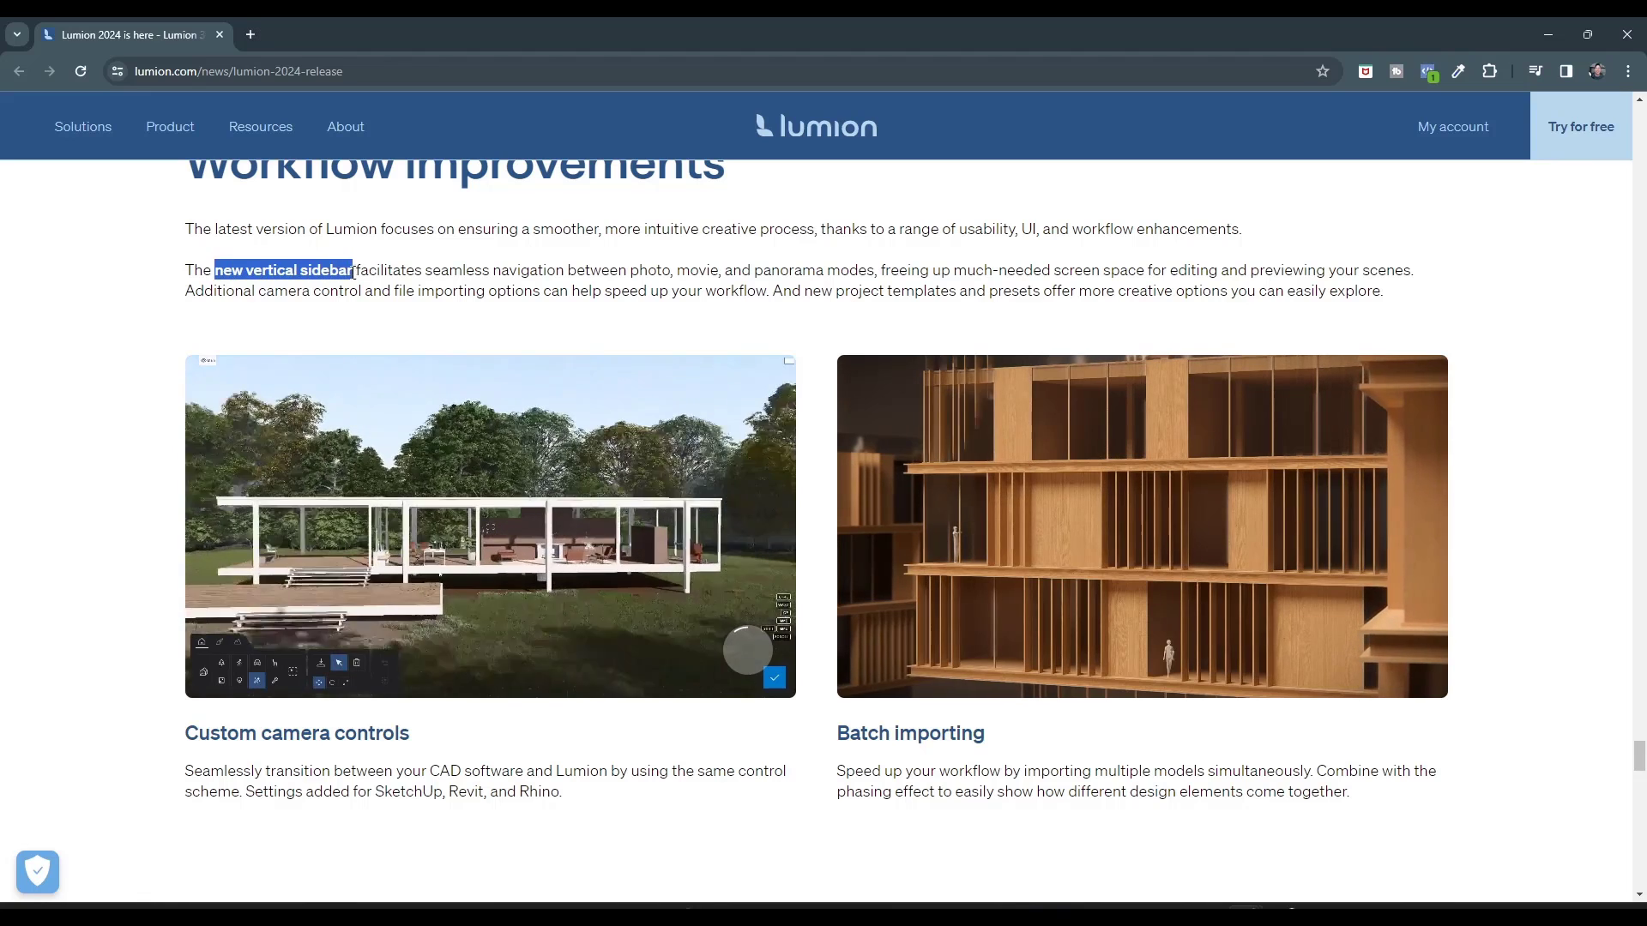
left_click(355, 271)
scroll(500, 772, "down", 1)
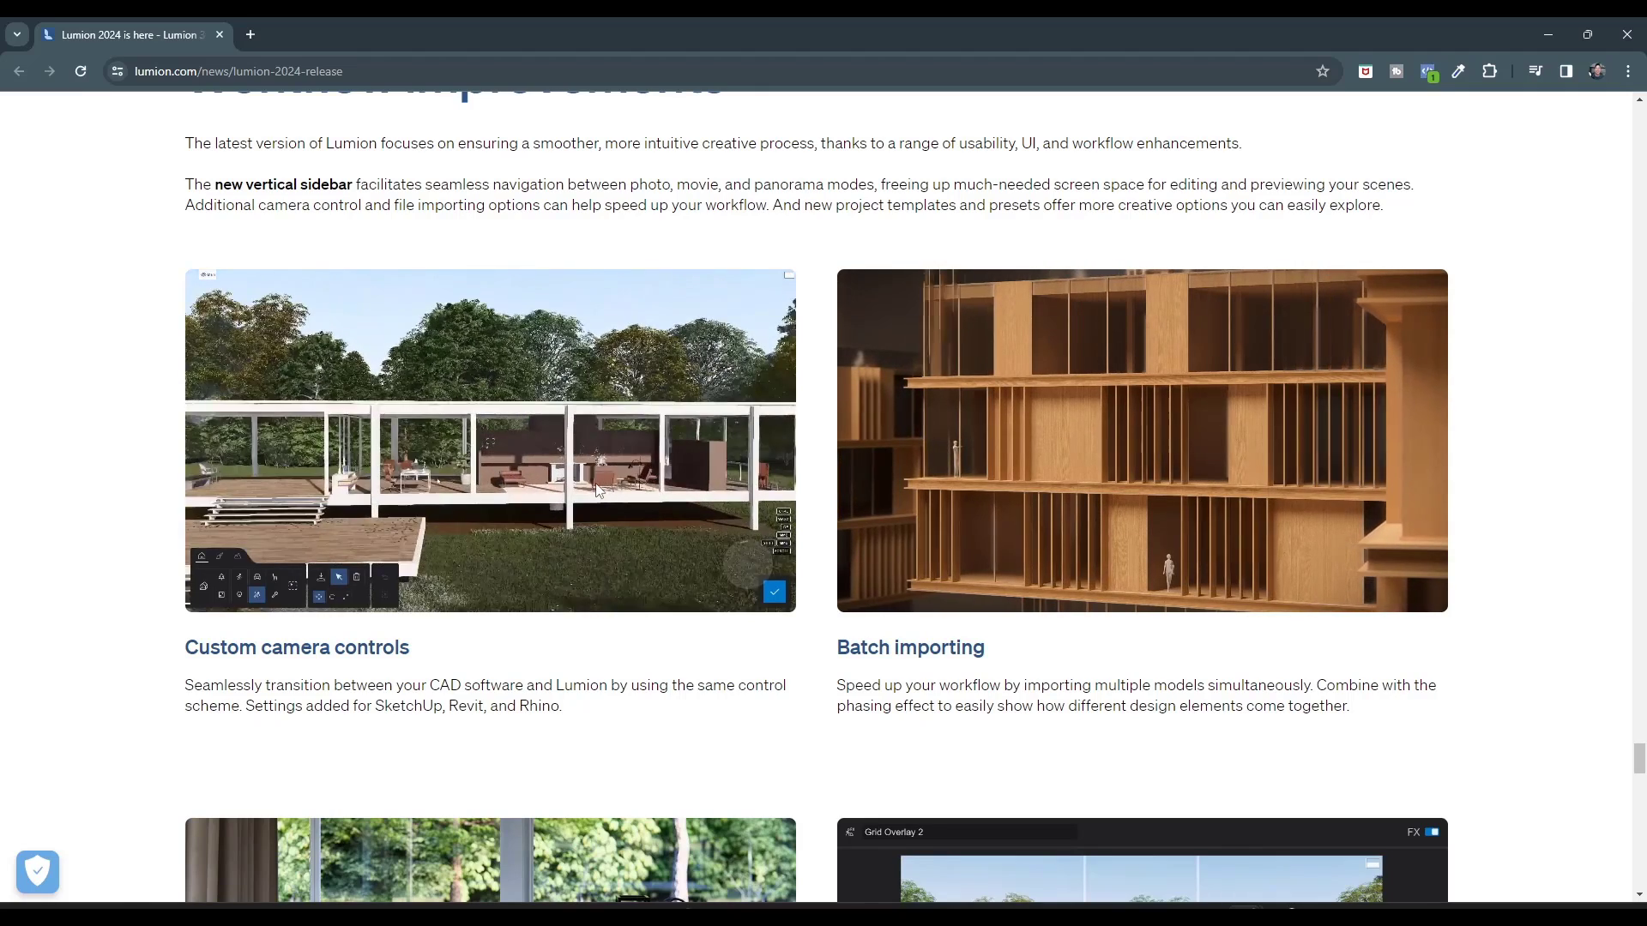
scroll(630, 484, "down", 2)
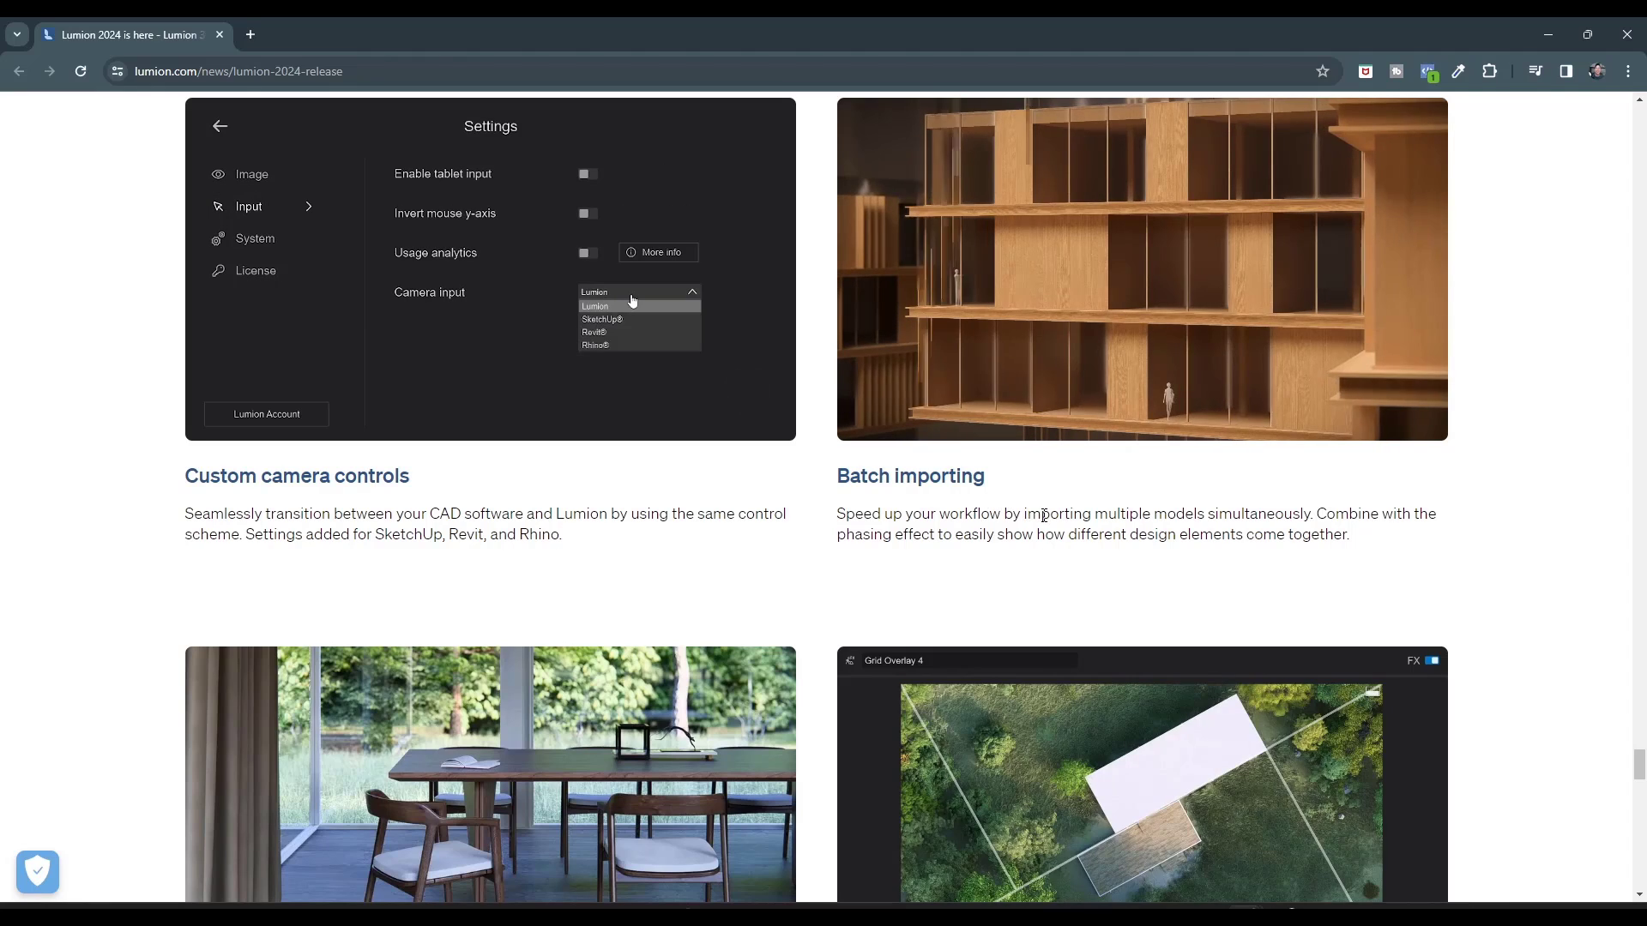
scroll(975, 531, "down", 5)
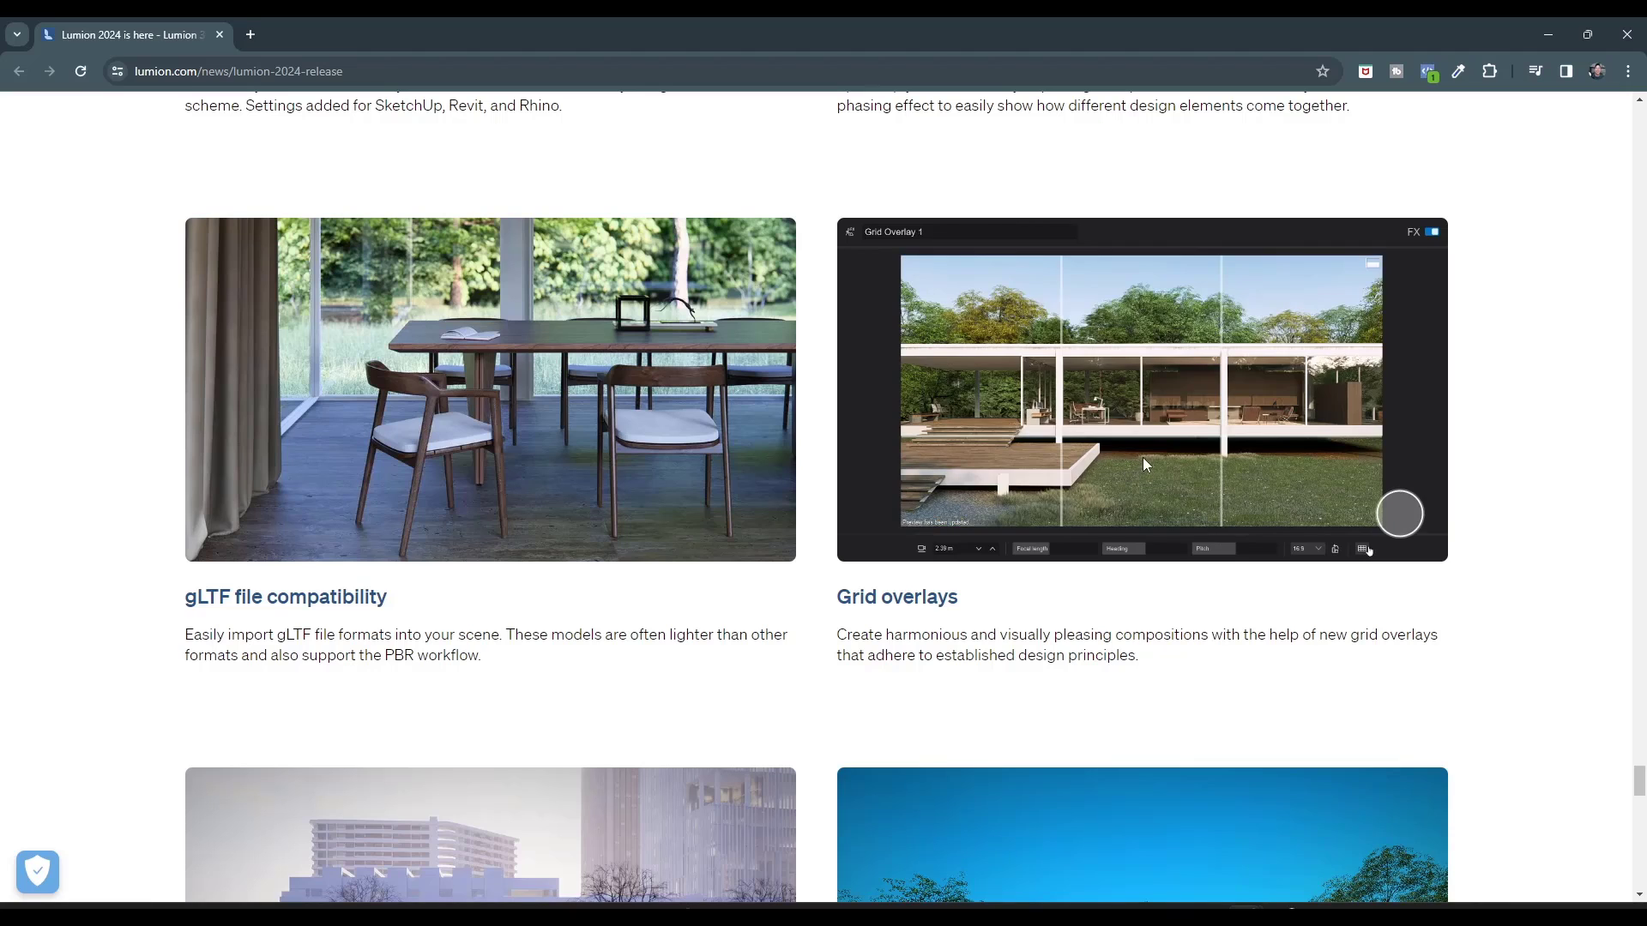
scroll(479, 527, "down", 6)
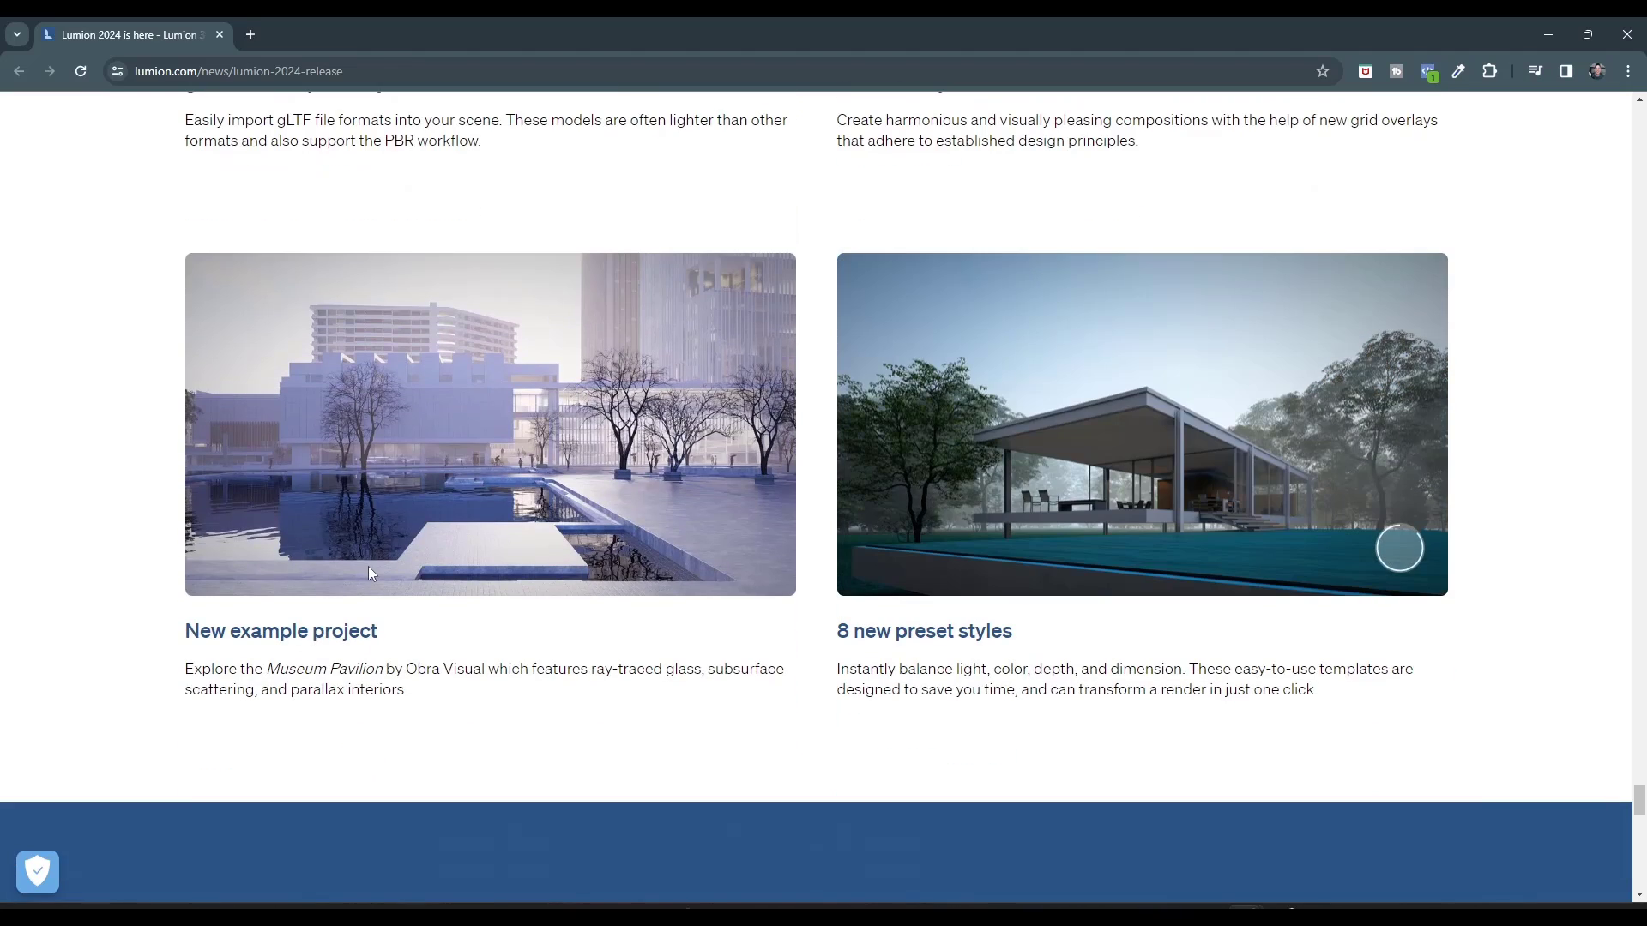